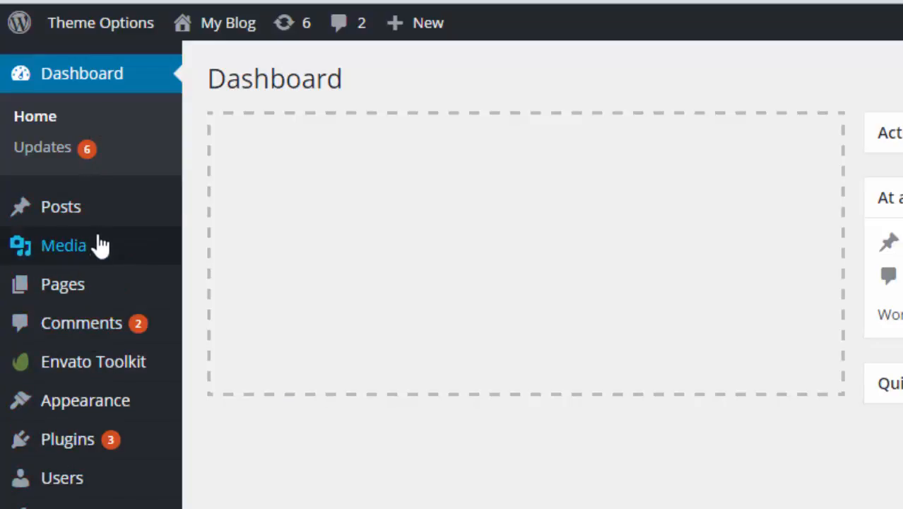
# Reach the blog's wp-admin login screen with the password already filled in.
pyautogui.moveTo(101, 215)
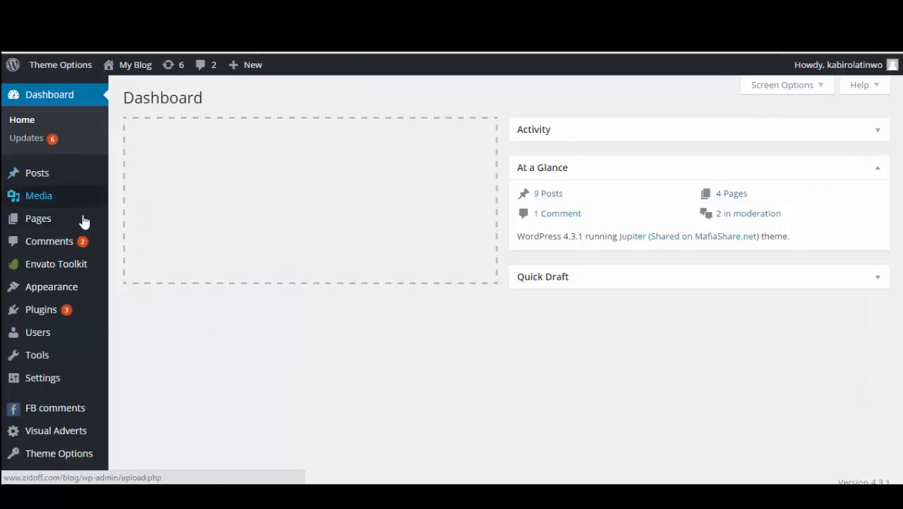
pyautogui.moveTo(110, 437)
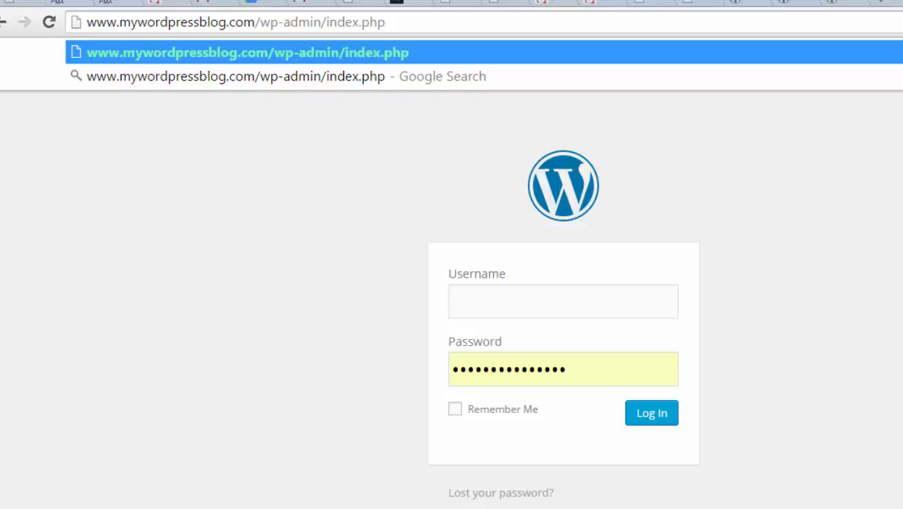
# Submit the admin credentials to log in to My Blog's dashboard.
pyautogui.click(587, 408)
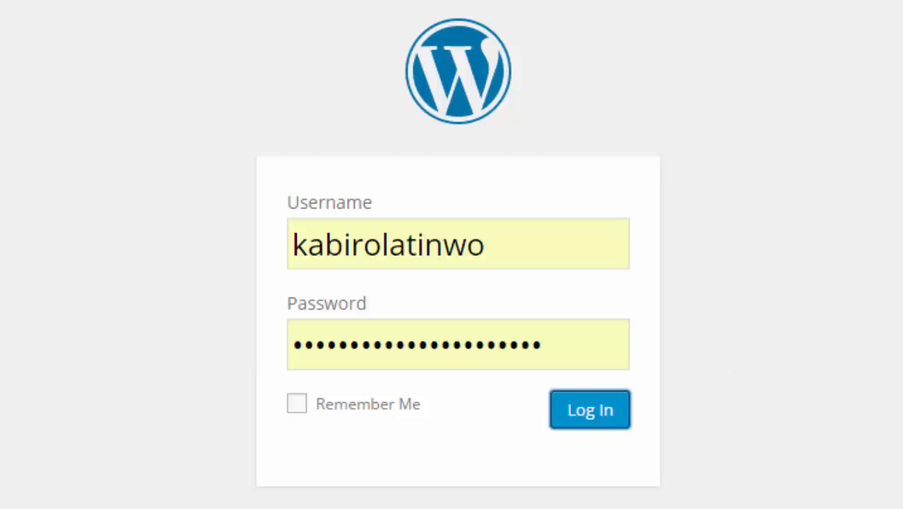
pyautogui.press('Return')
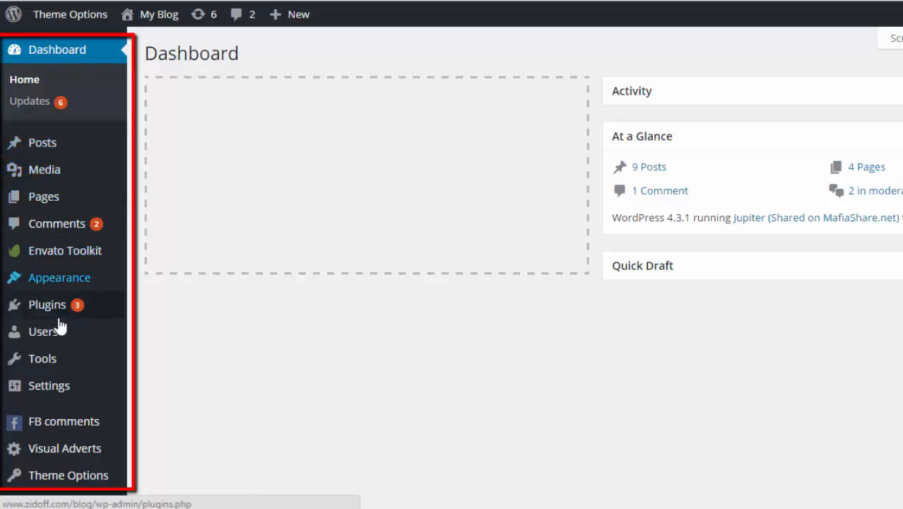
# Open Users > All Users from the admin sidebar.
pyautogui.moveTo(49, 389)
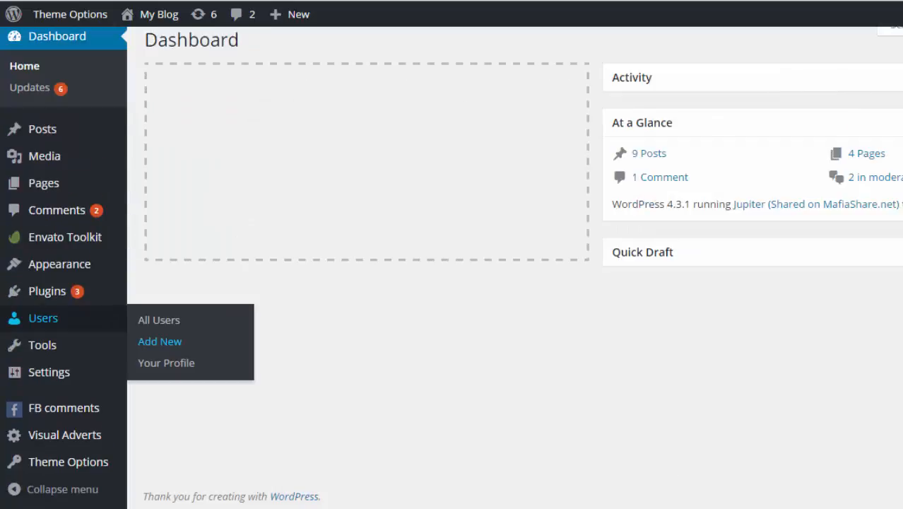
pyautogui.scroll(1, 357, 260)
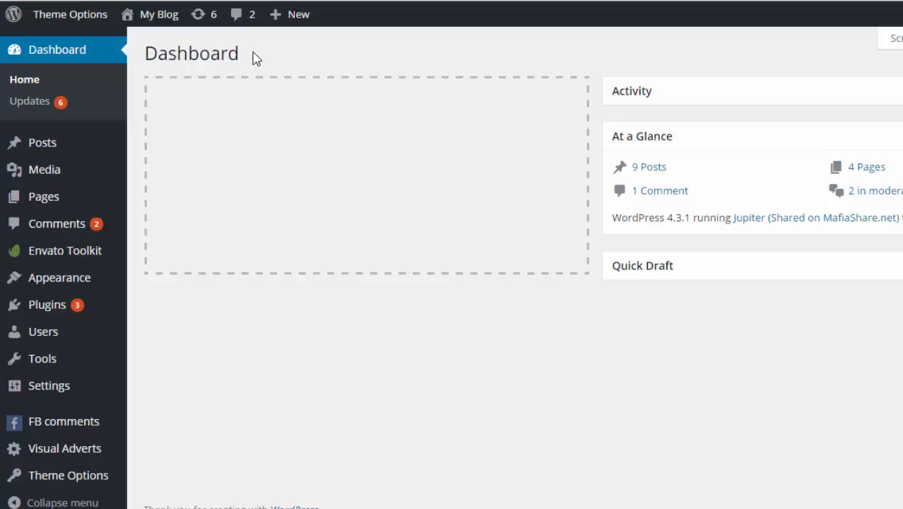
pyautogui.moveTo(111, 336)
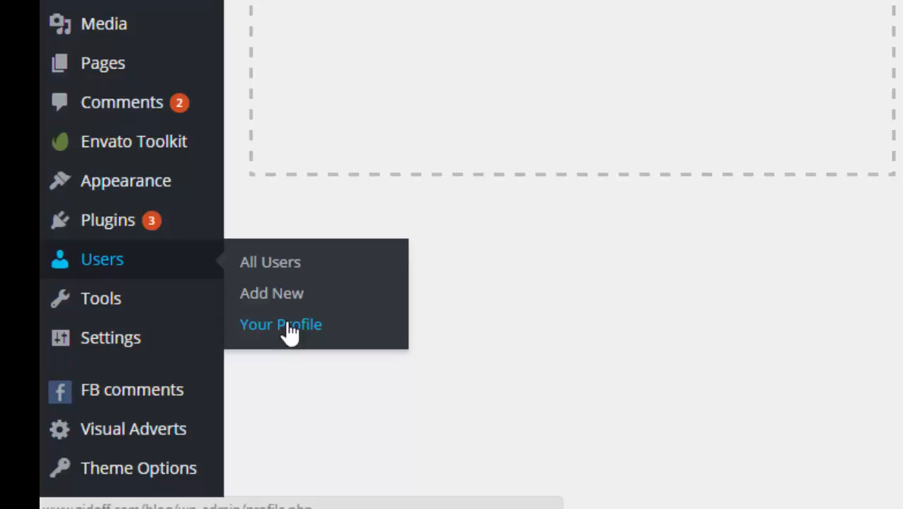
pyautogui.click(275, 264)
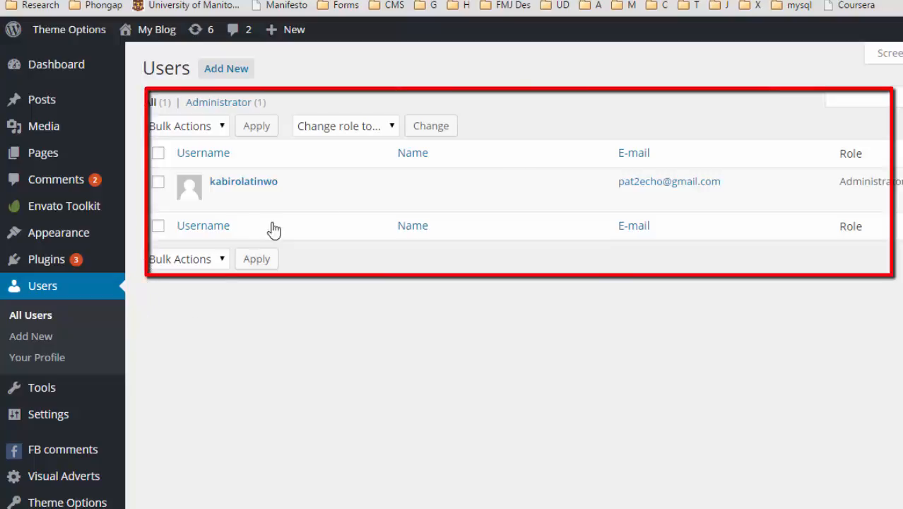
# Open the Add New User form from the Users page.
pyautogui.moveTo(863, 206)
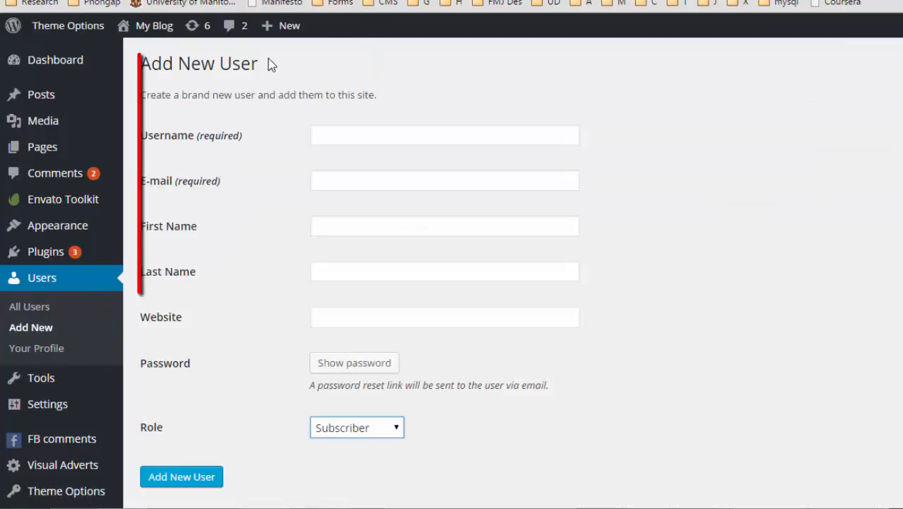
# Enter the new user's username, e-mail, names and strong password as Administrator, then add them.
pyautogui.click(382, 127)
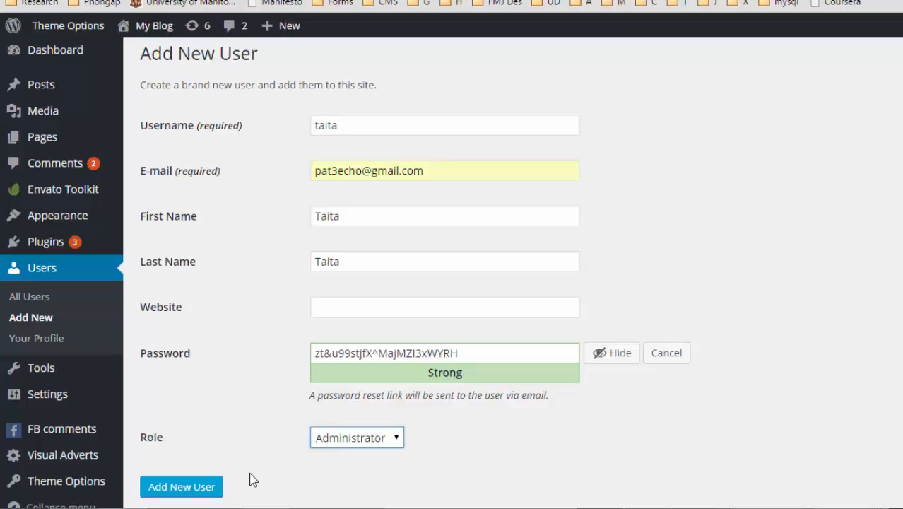
pyautogui.click(182, 487)
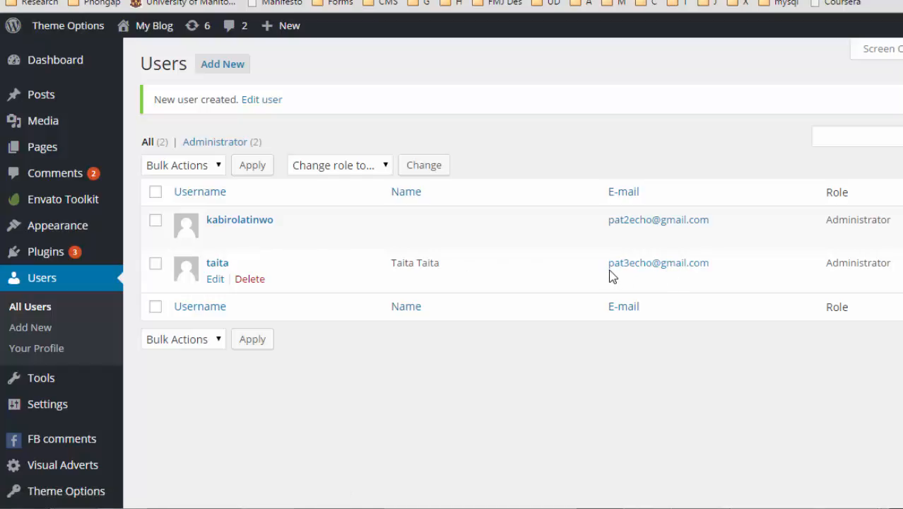
pyautogui.moveTo(602, 266); pyautogui.dragTo(715, 264)
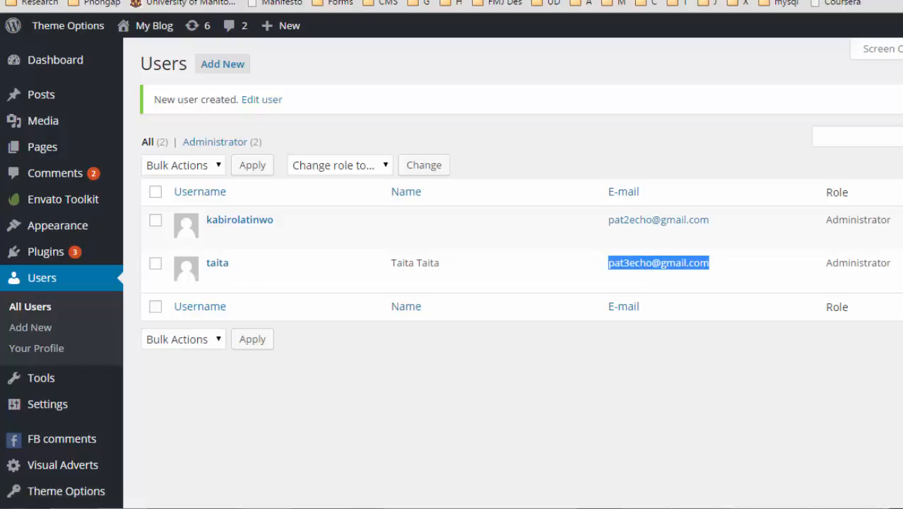
pyautogui.click(622, 379)
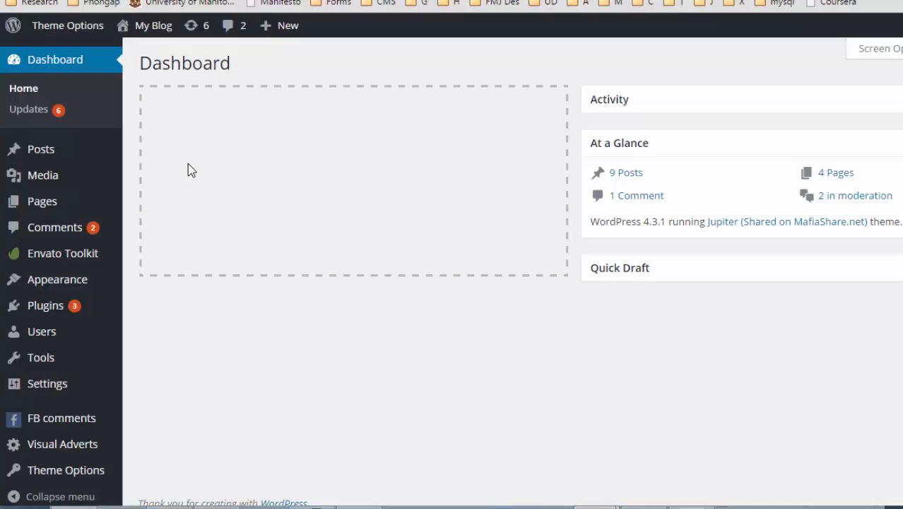
# Bring up the Posts flyout submenu in the admin sidebar.
pyautogui.moveTo(97, 156)
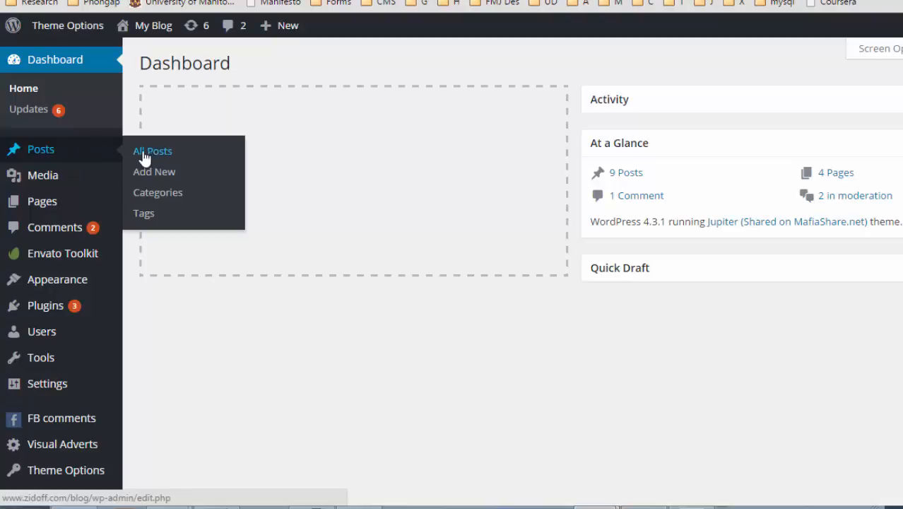
# Open Posts > Categories and look over the Add New Category form and category list.
pyautogui.click(170, 202)
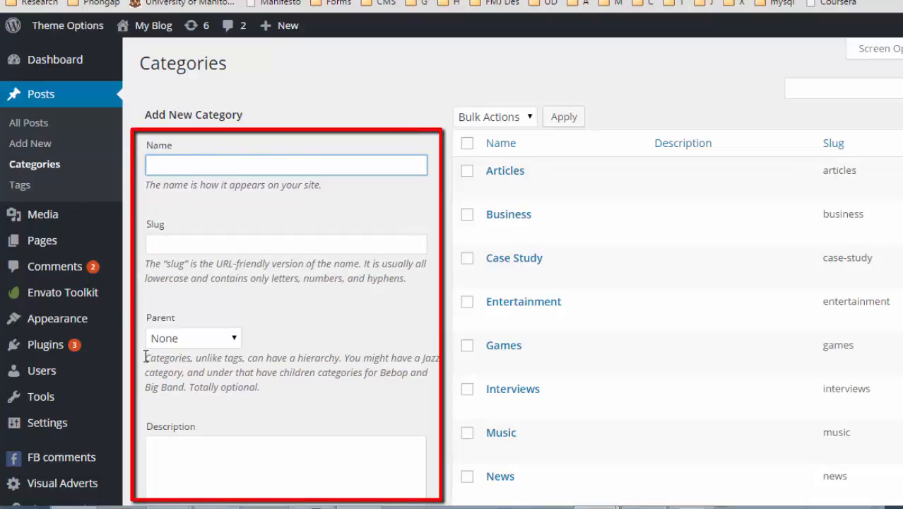
pyautogui.scroll(-3, 140, 373)
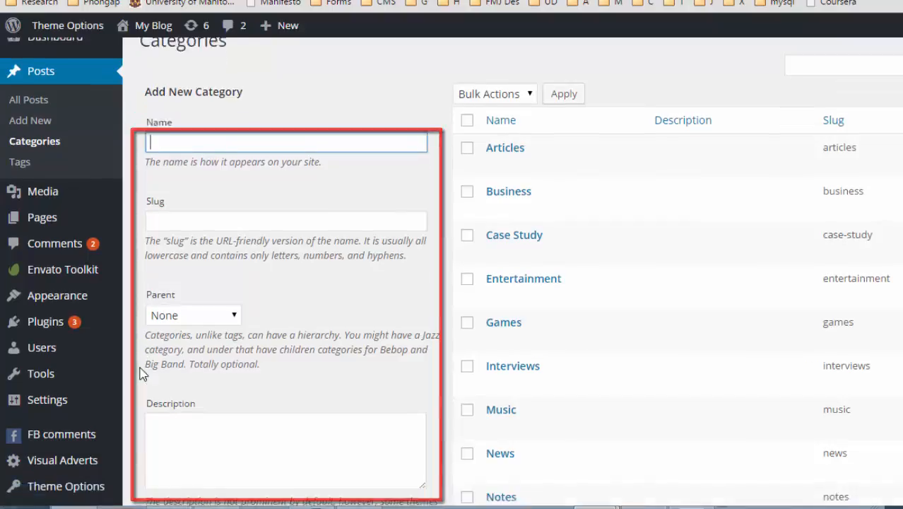
pyautogui.scroll(3, 140, 373)
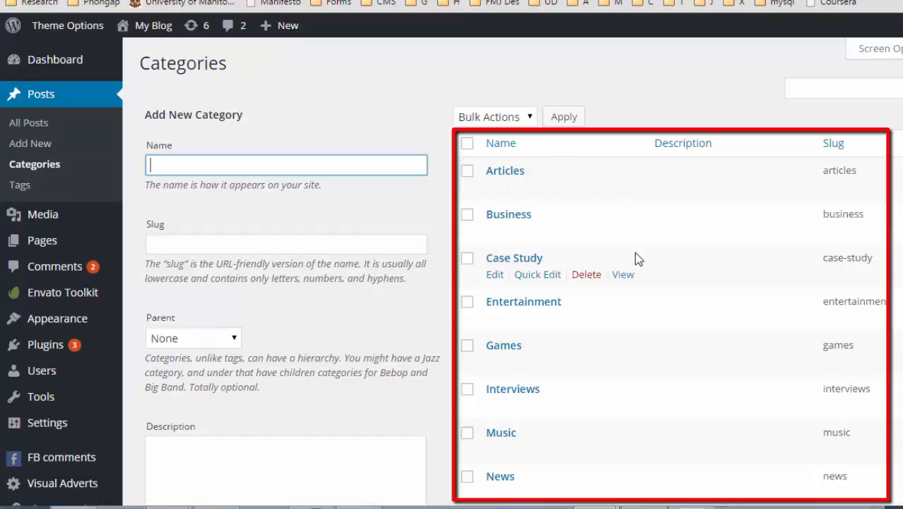
pyautogui.scroll(-5, 622, 299)
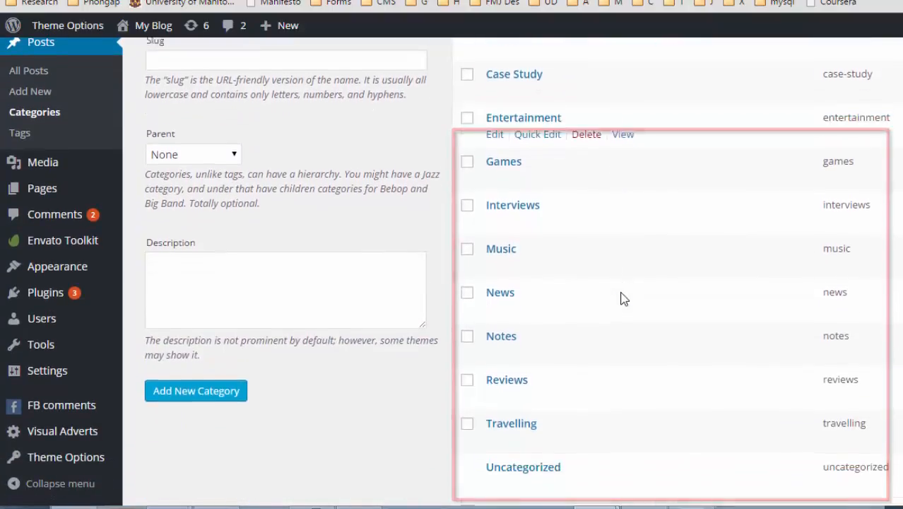
pyautogui.scroll(5, 622, 299)
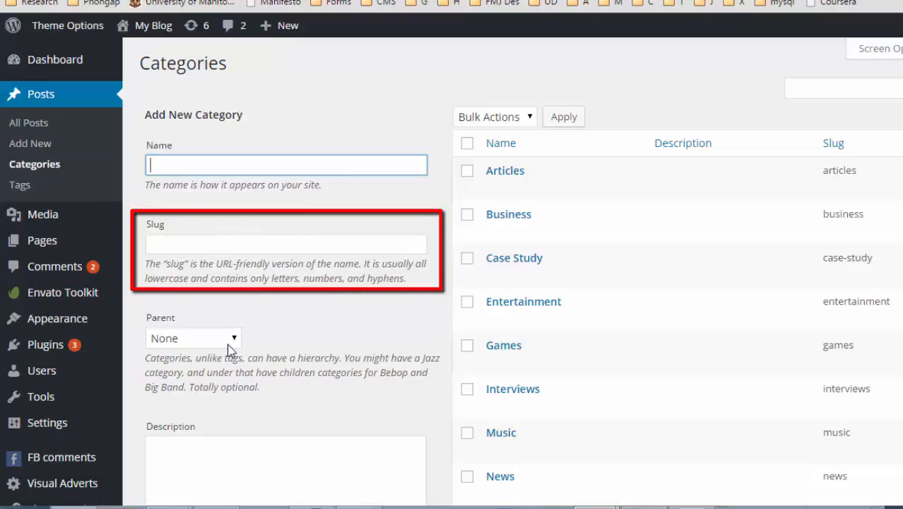
# Check the Add New Category slug field, leave Parent as None, and review the twelve existing categories.
pyautogui.click(241, 240)
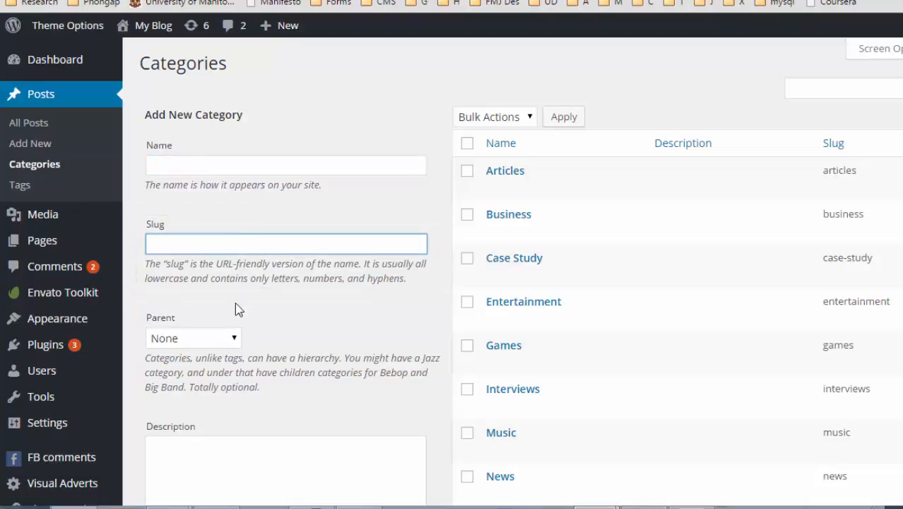
pyautogui.click(235, 342)
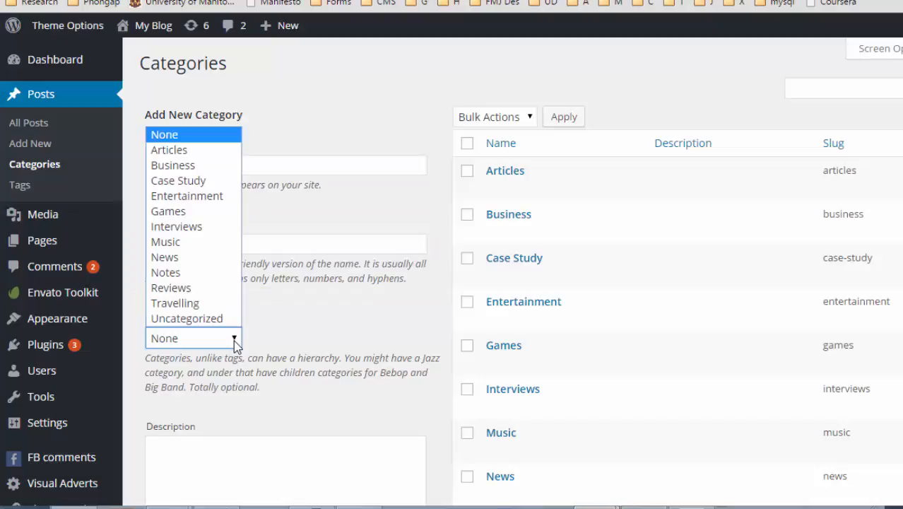
pyautogui.click(234, 340)
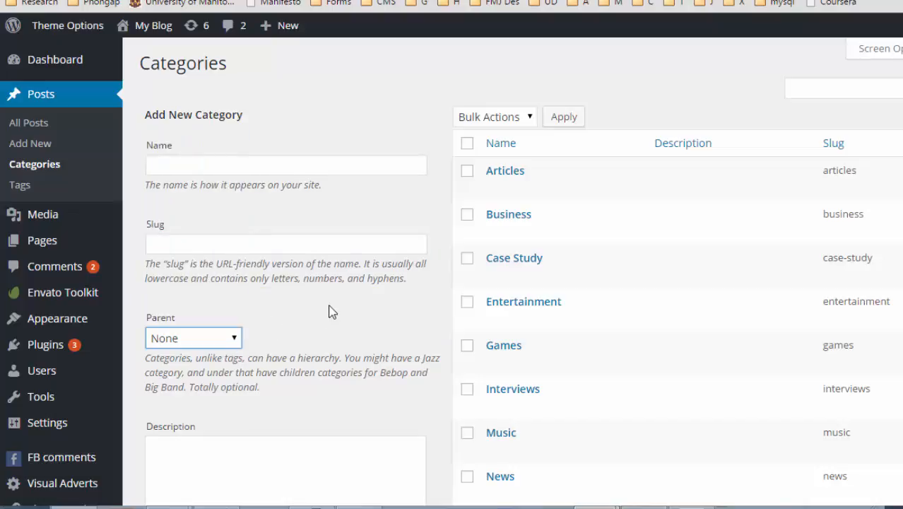
pyautogui.scroll(-2, 331, 306)
pyautogui.scroll(-2, 330, 306)
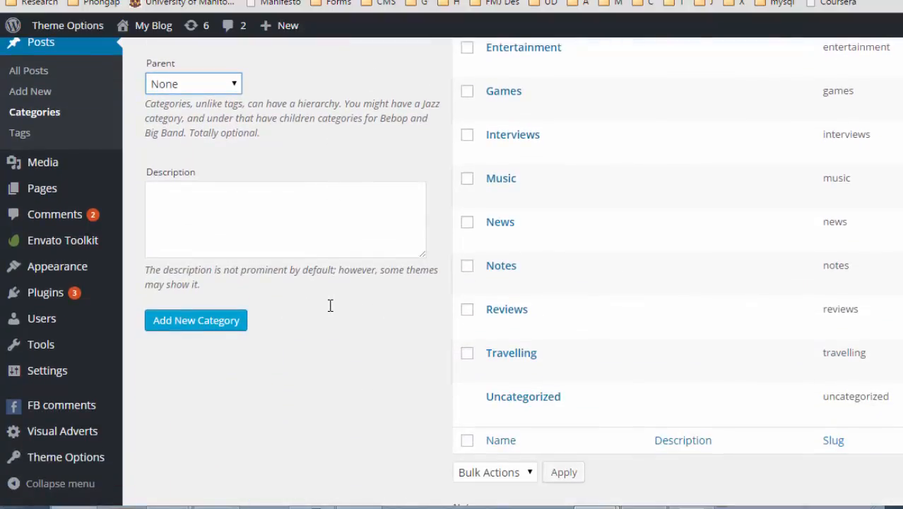
pyautogui.scroll(2, 330, 305)
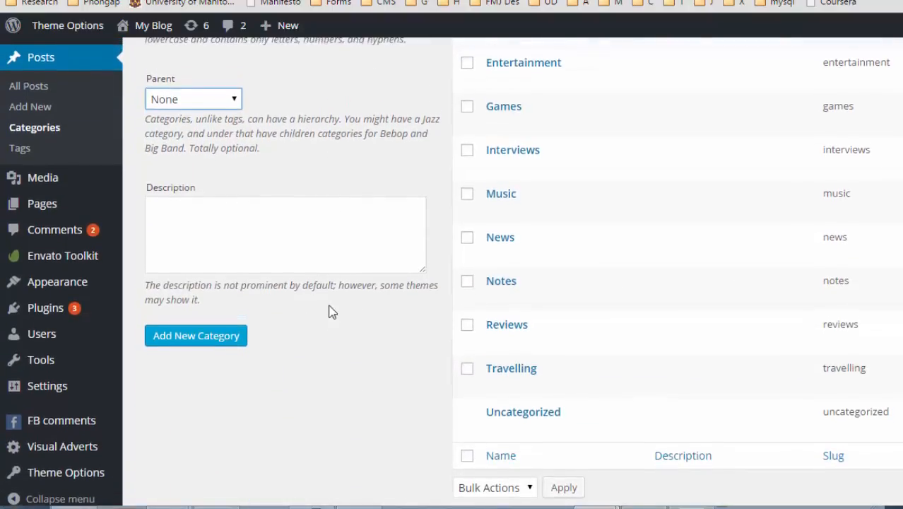
pyautogui.scroll(1, 330, 305)
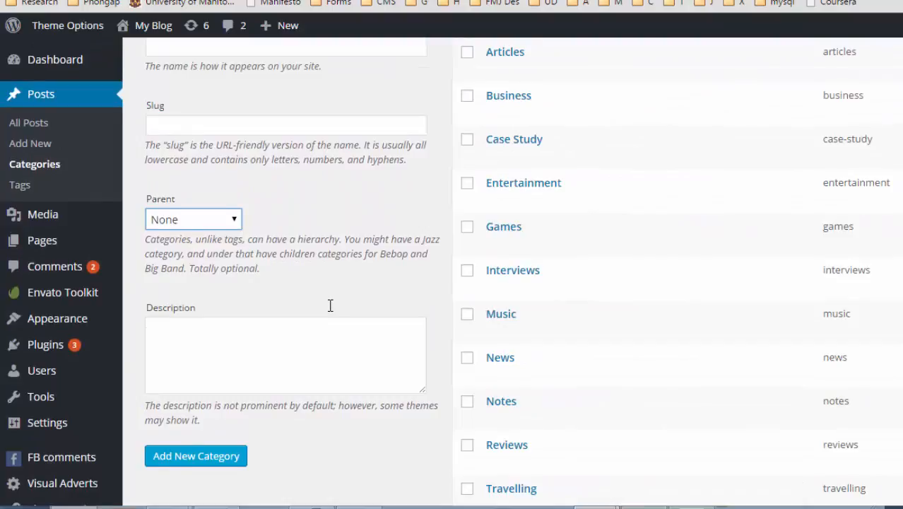
pyautogui.scroll(1, 328, 312)
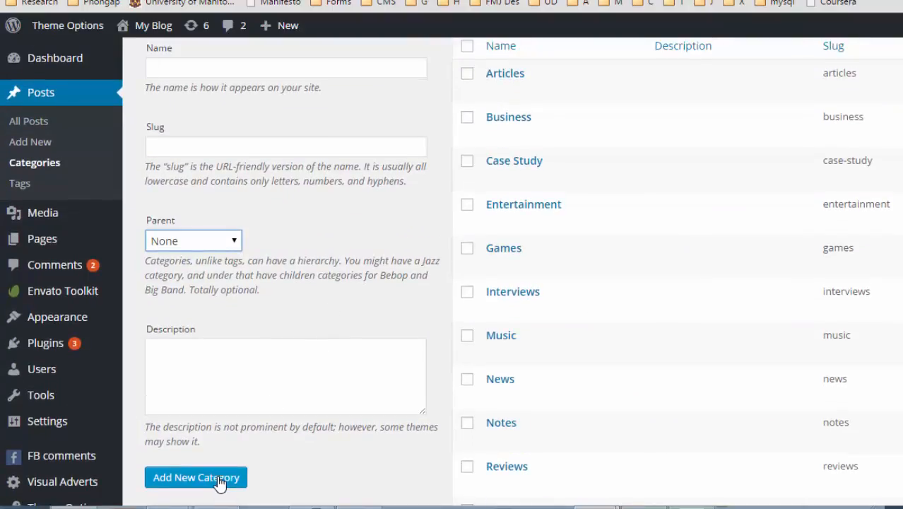
pyautogui.moveTo(601, 252)
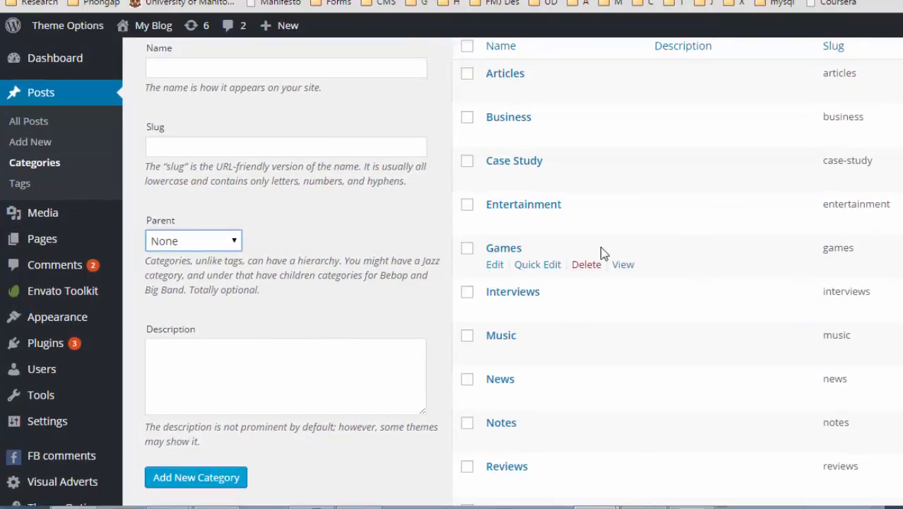
pyautogui.scroll(2, 606, 254)
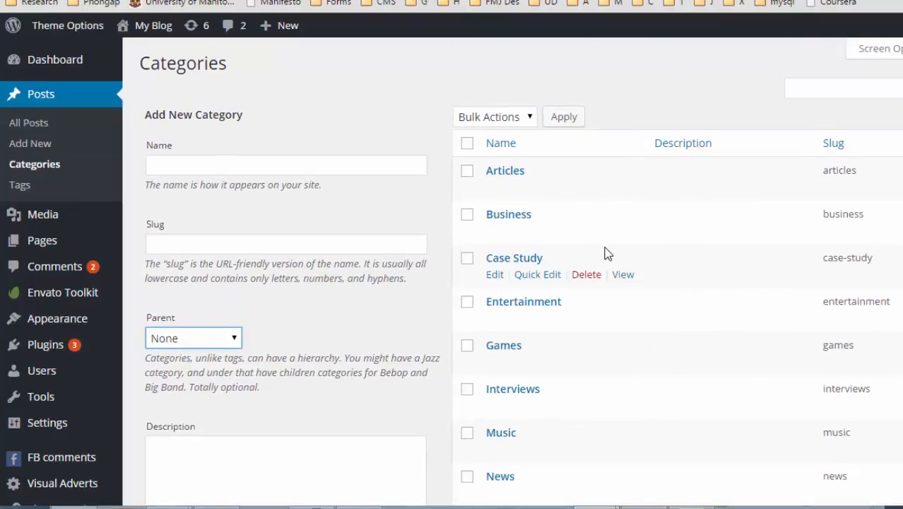
pyautogui.moveTo(522, 182)
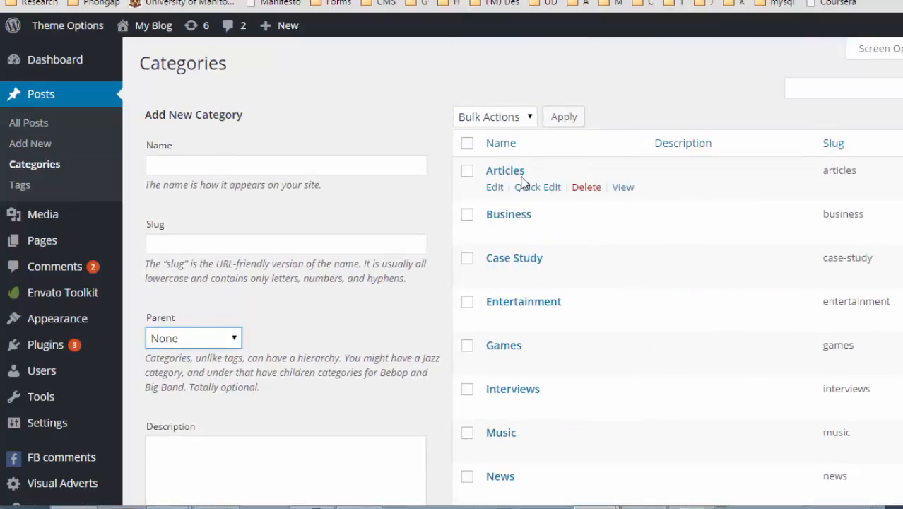
pyautogui.click(623, 187)
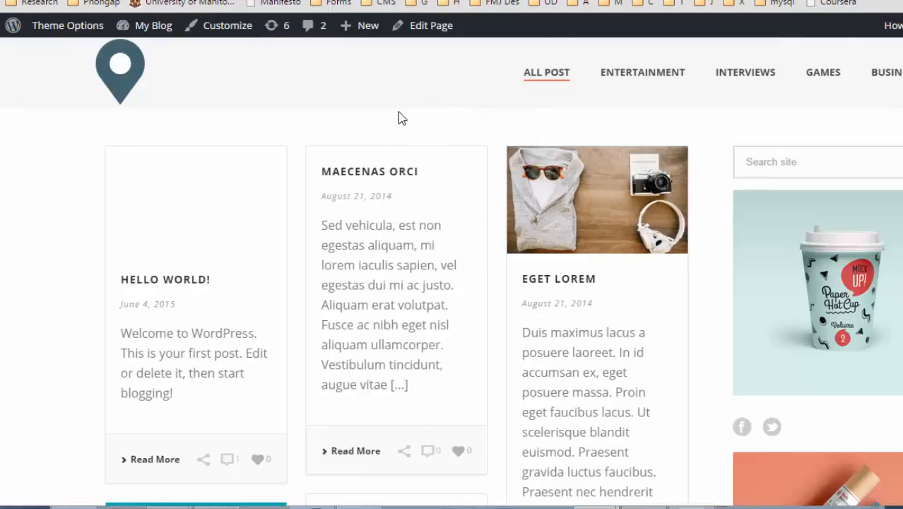
pyautogui.click(12, 1)
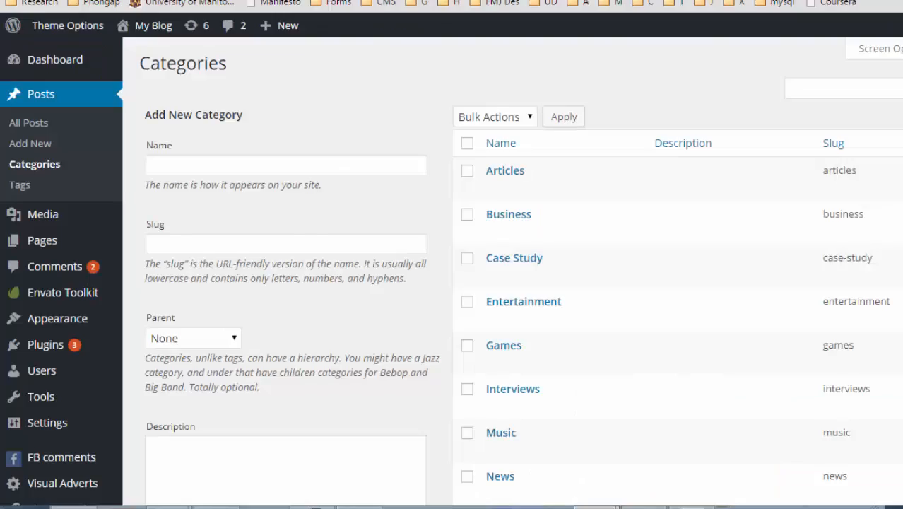
pyautogui.moveTo(526, 194)
pyautogui.scroll(-1, 679, 240)
pyautogui.scroll(1, 512, 273)
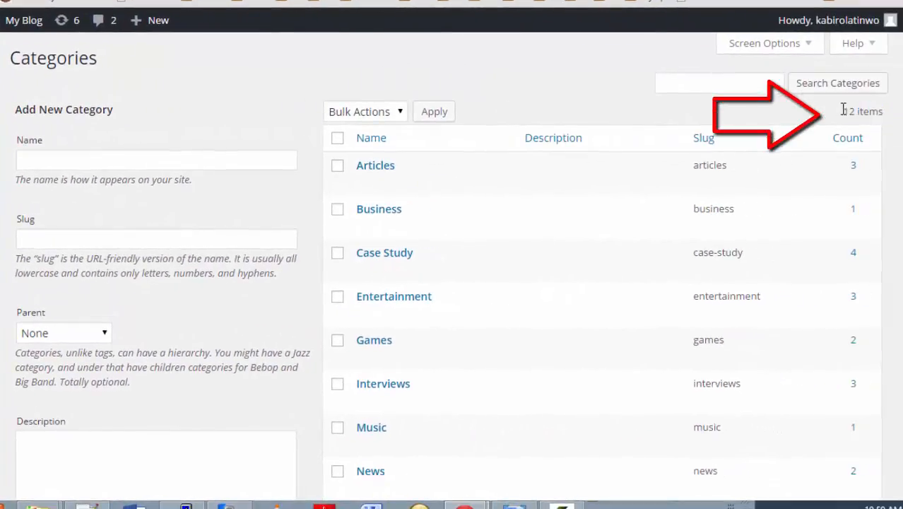
pyautogui.tripleClick(843, 111)
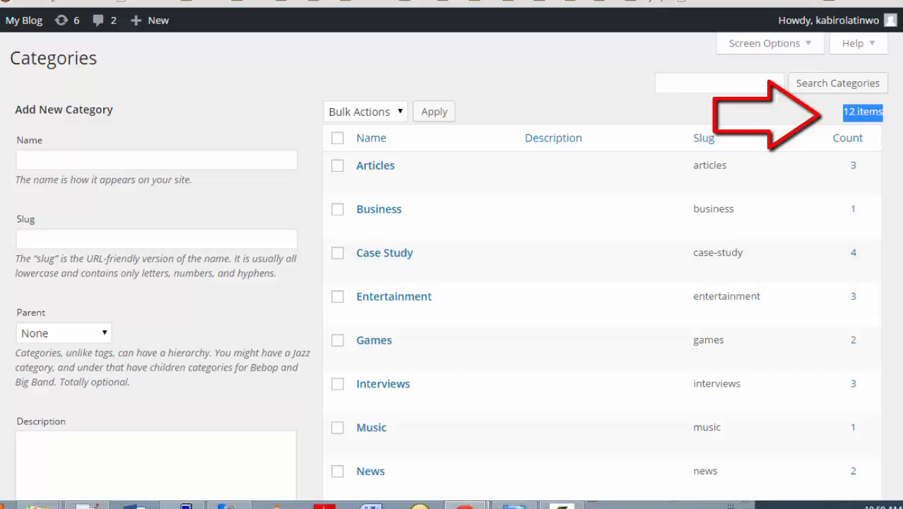
pyautogui.scroll(-1, 513, 272)
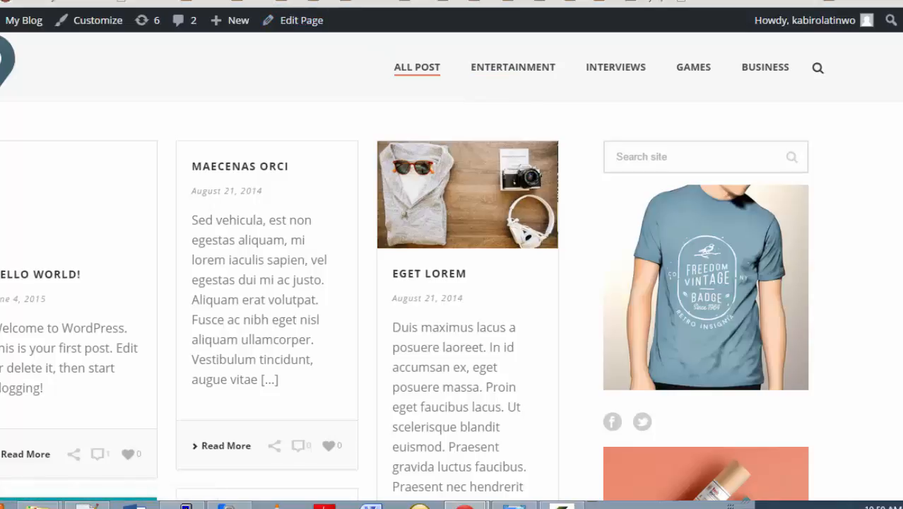
pyautogui.click(339, 2)
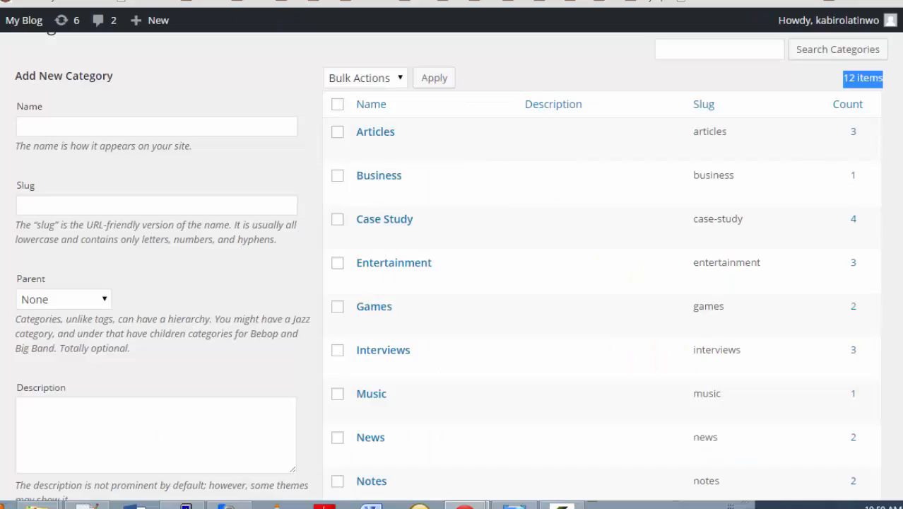
pyautogui.scroll(-3, 452, 265)
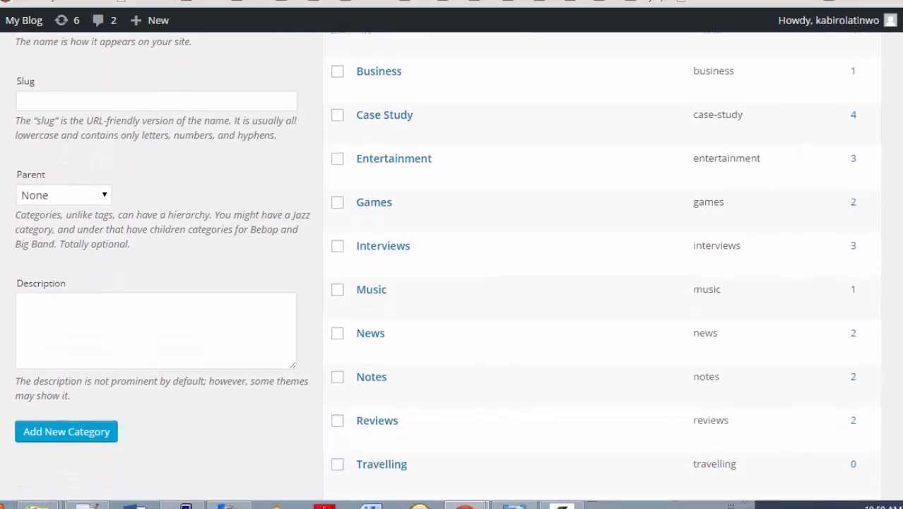
# Compare the live blog's All Post page with the Categories admin page, then go to Appearance > Customize.
pyautogui.scroll(-3, 451, 266)
pyautogui.scroll(5, 452, 266)
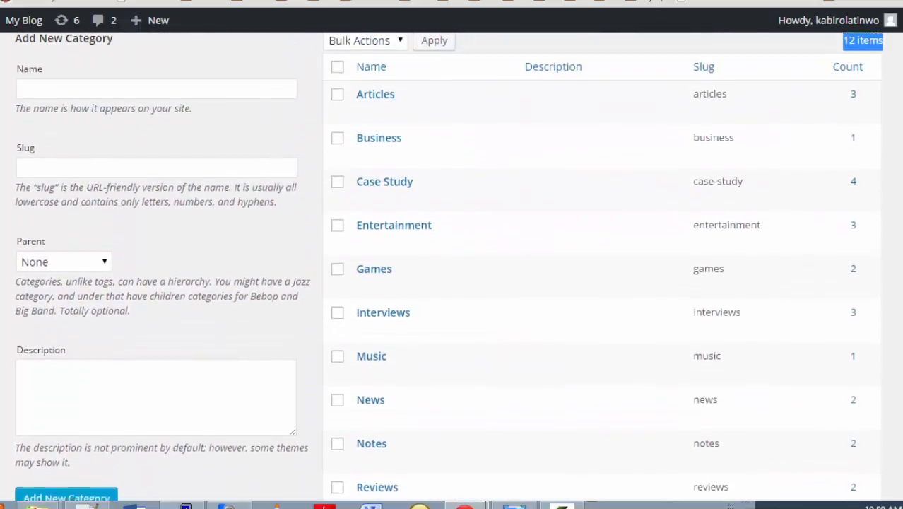
pyautogui.scroll(2, 452, 266)
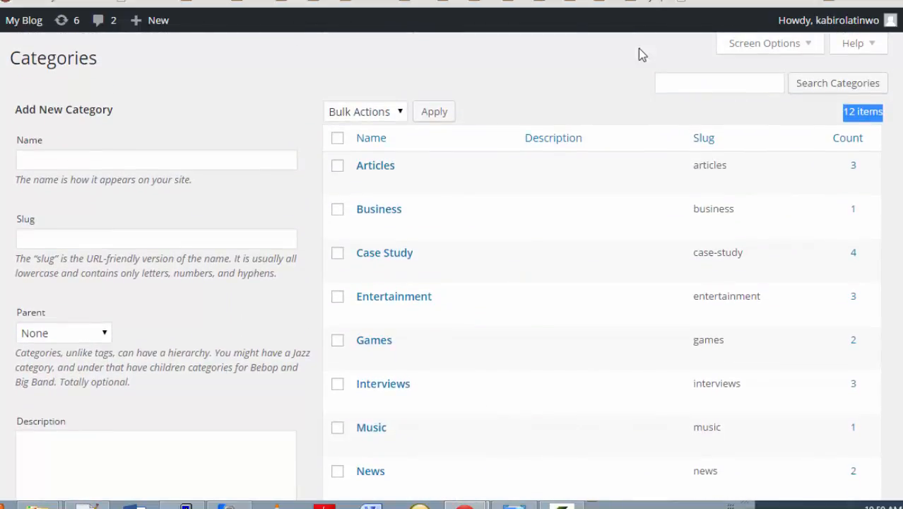
pyautogui.click(495, 1)
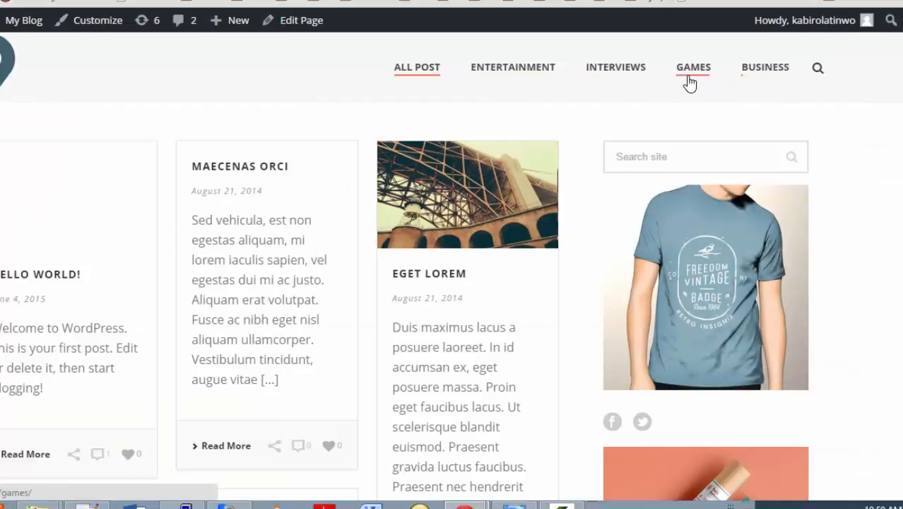
pyautogui.click(145, 1)
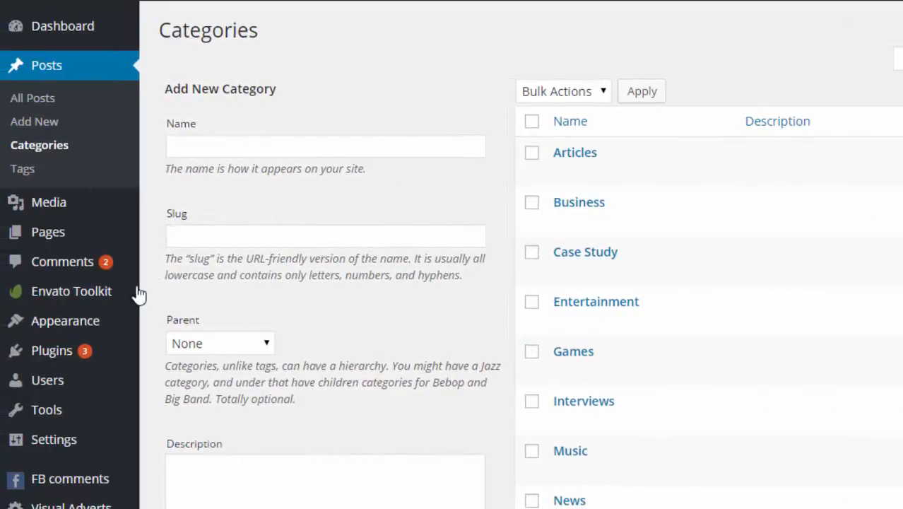
pyautogui.moveTo(119, 324)
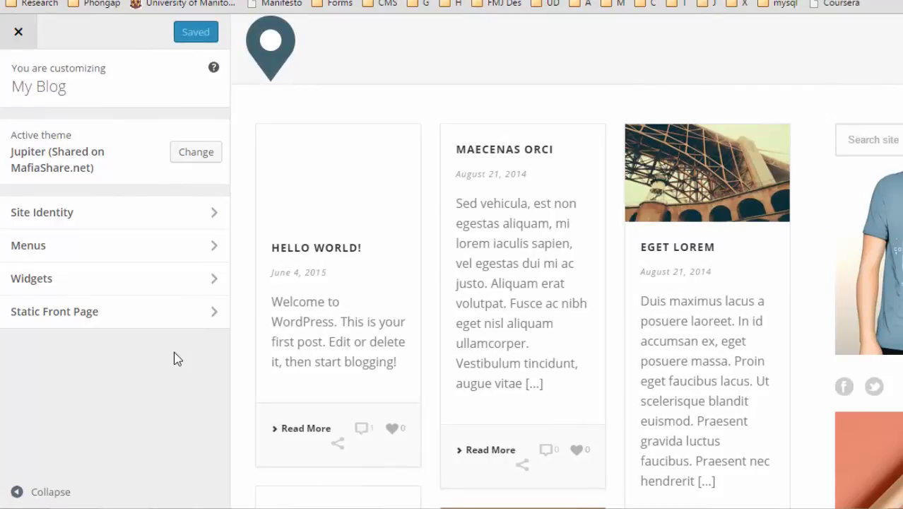
# Remove the Games item from the Main Navigation menu.
pyautogui.click(212, 252)
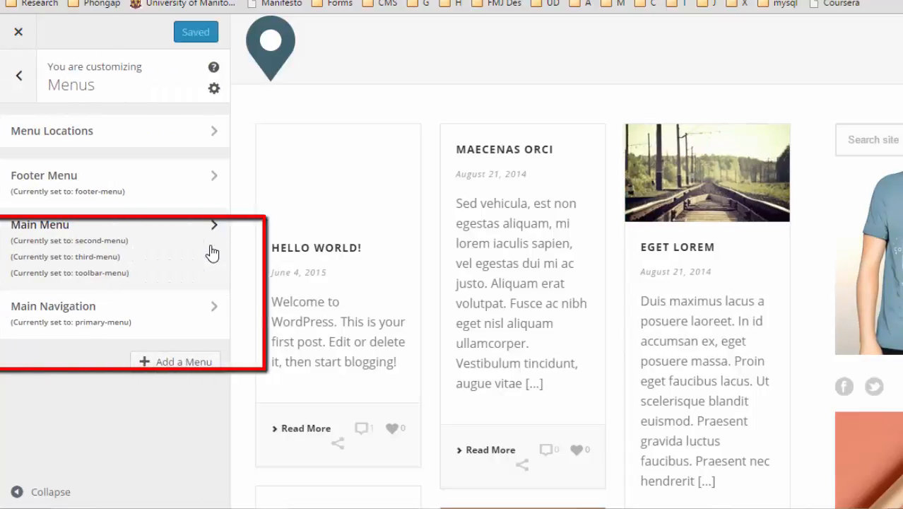
pyautogui.click(170, 325)
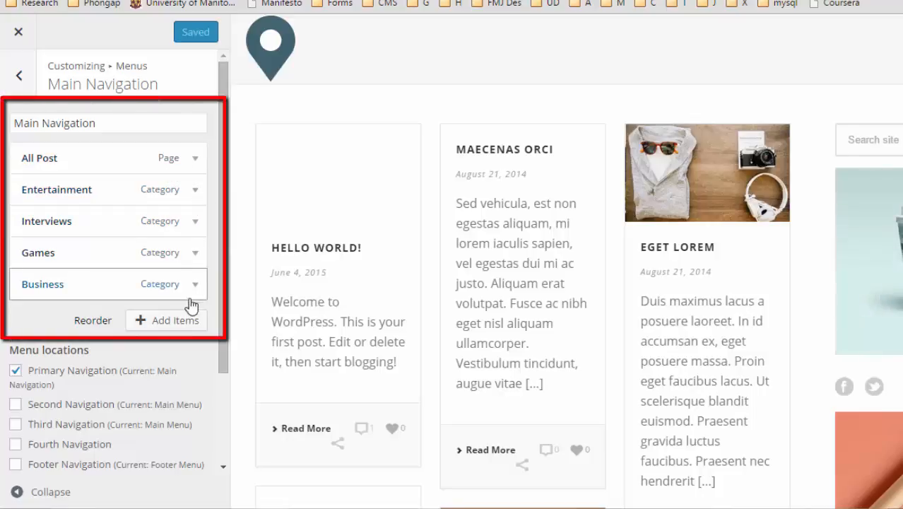
pyautogui.click(195, 253)
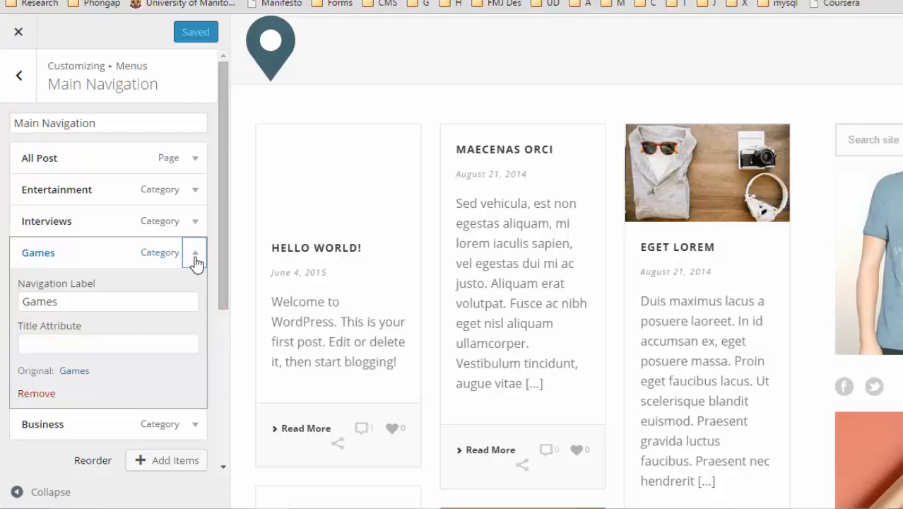
pyautogui.click(41, 393)
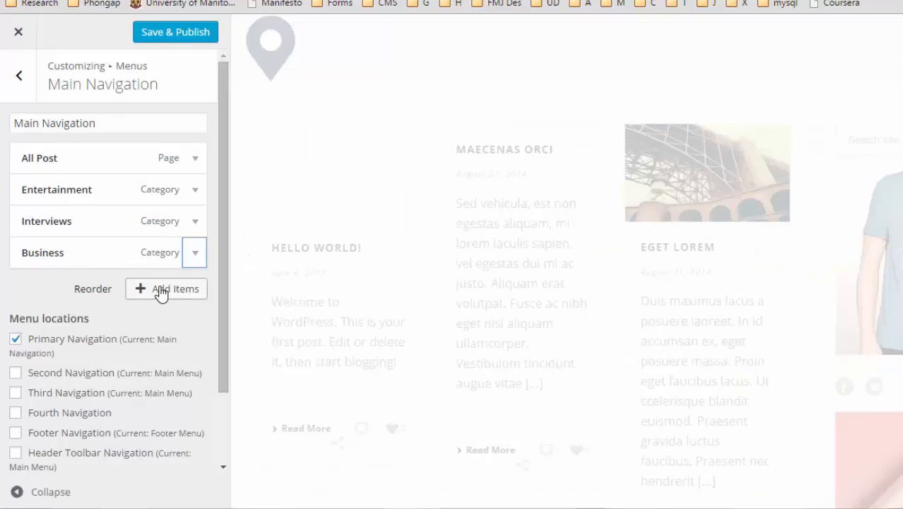
# Add the Music category to Main Navigation and Save & Publish the menu.
pyautogui.click(161, 291)
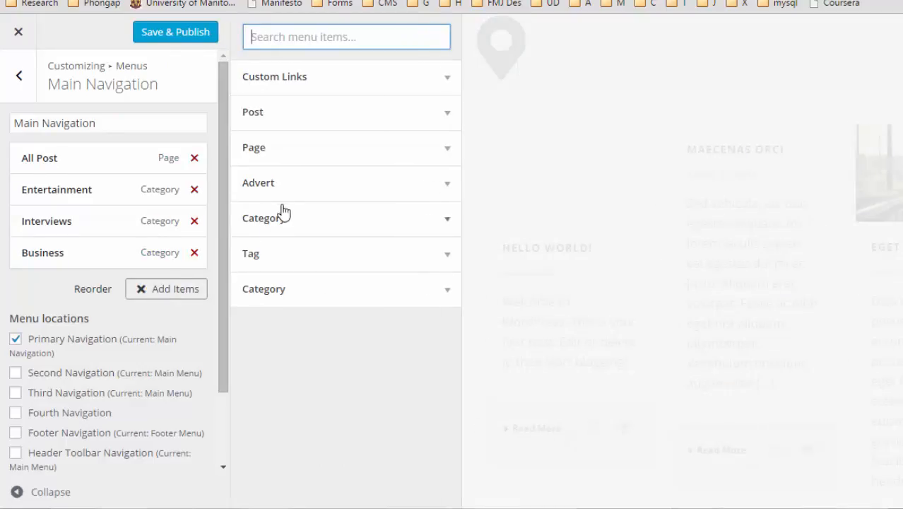
pyautogui.click(317, 223)
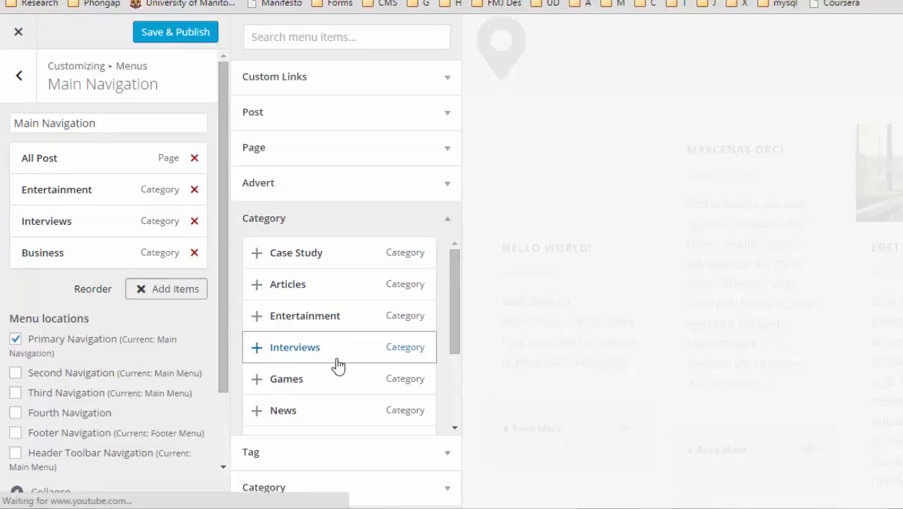
pyautogui.scroll(-3, 335, 365)
pyautogui.scroll(-1, 338, 365)
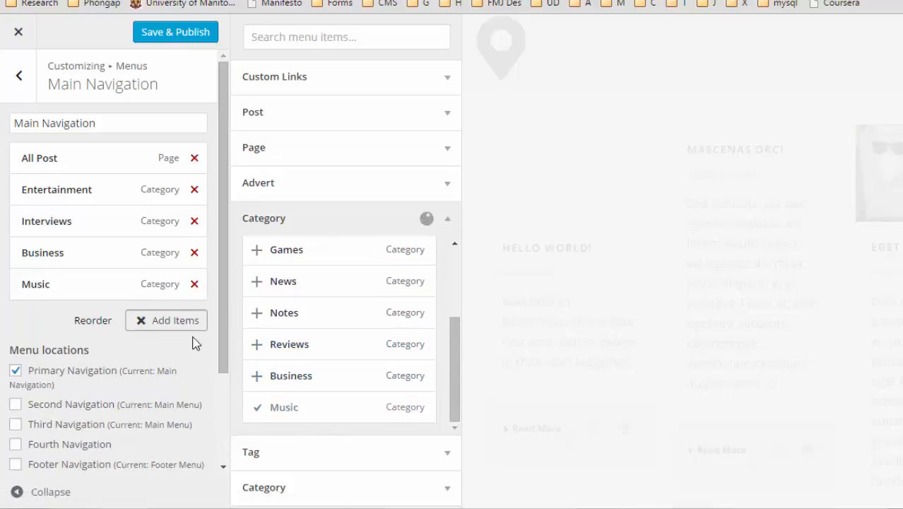
pyautogui.click(71, 330)
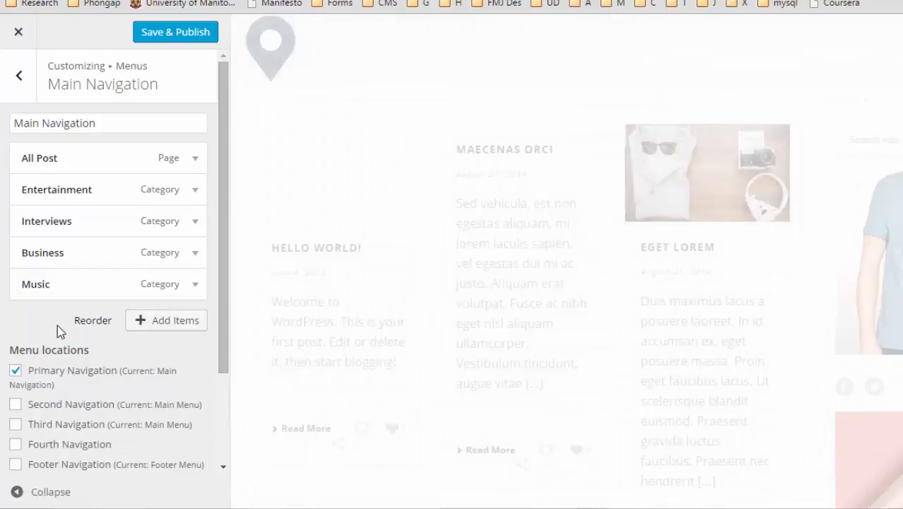
pyautogui.click(182, 34)
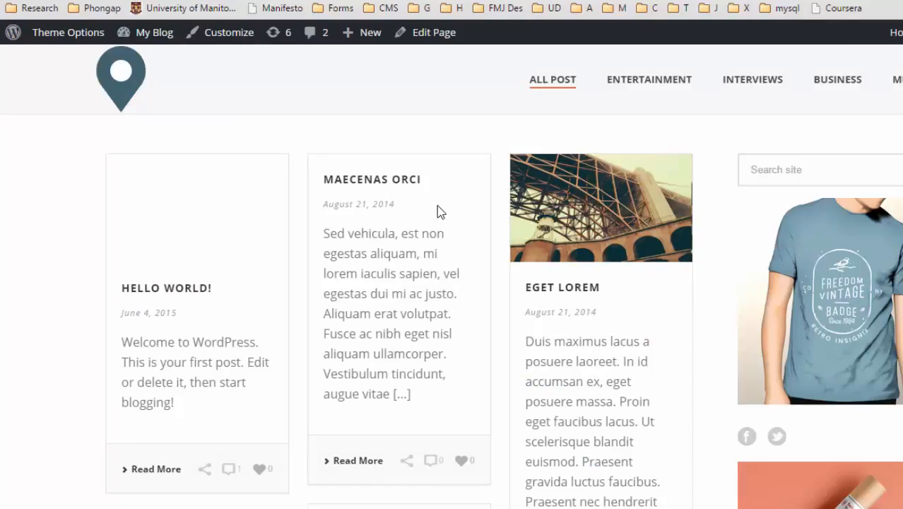
# Browse the blog front page, then return to the wp-admin Dashboard.
pyautogui.scroll(-3, 539, 236)
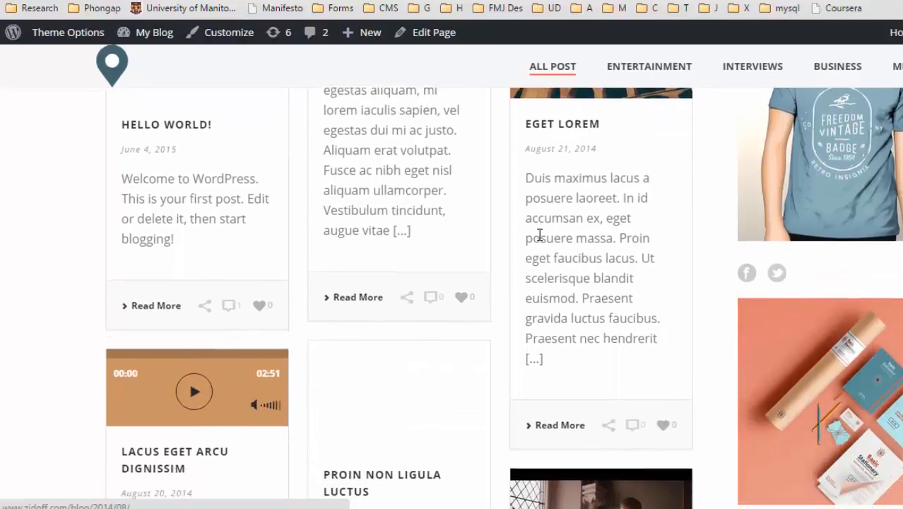
pyautogui.scroll(-2, 539, 236)
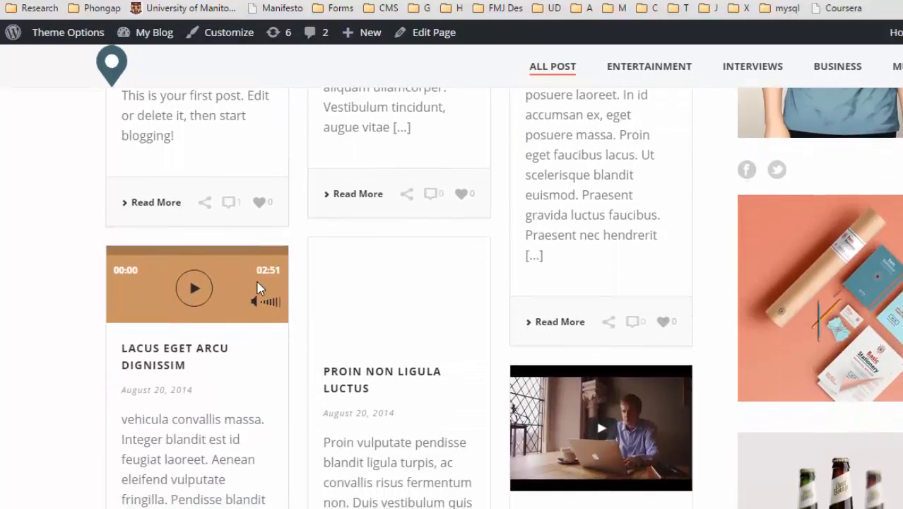
pyautogui.scroll(-7, 555, 371)
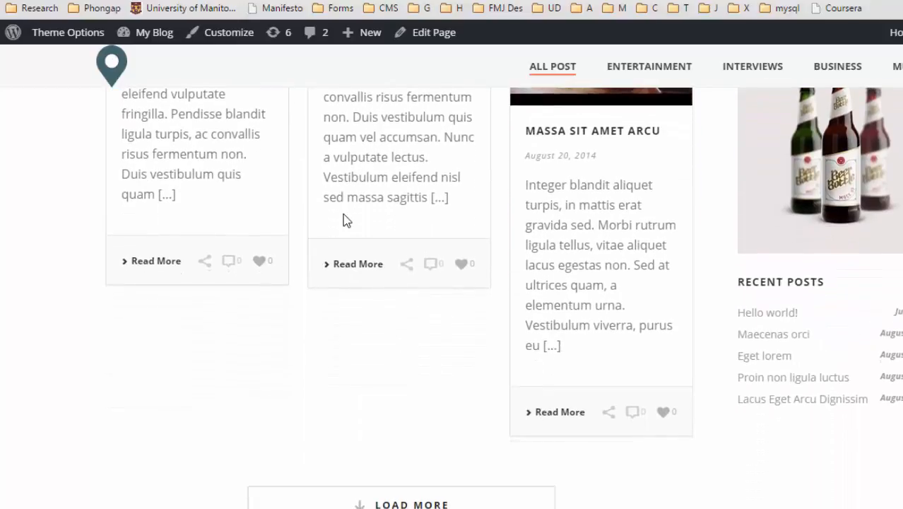
pyautogui.scroll(10, 345, 218)
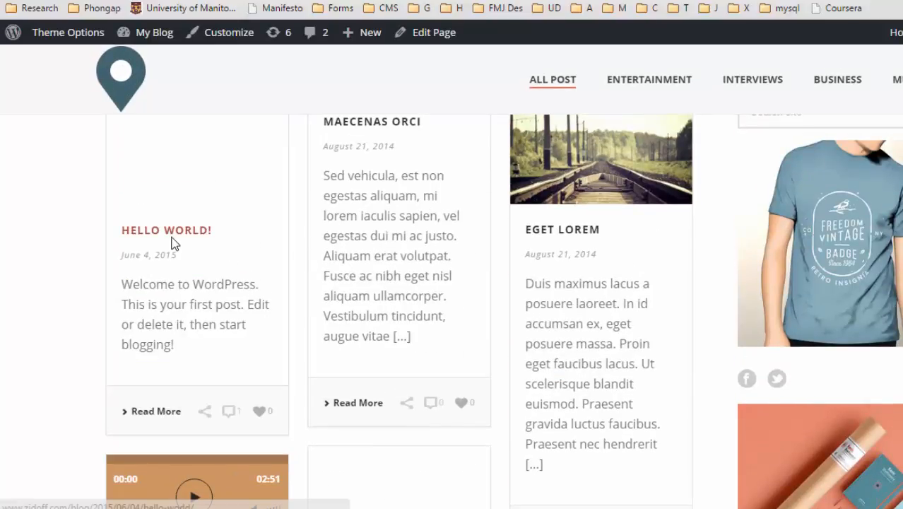
pyautogui.scroll(1, 151, 325)
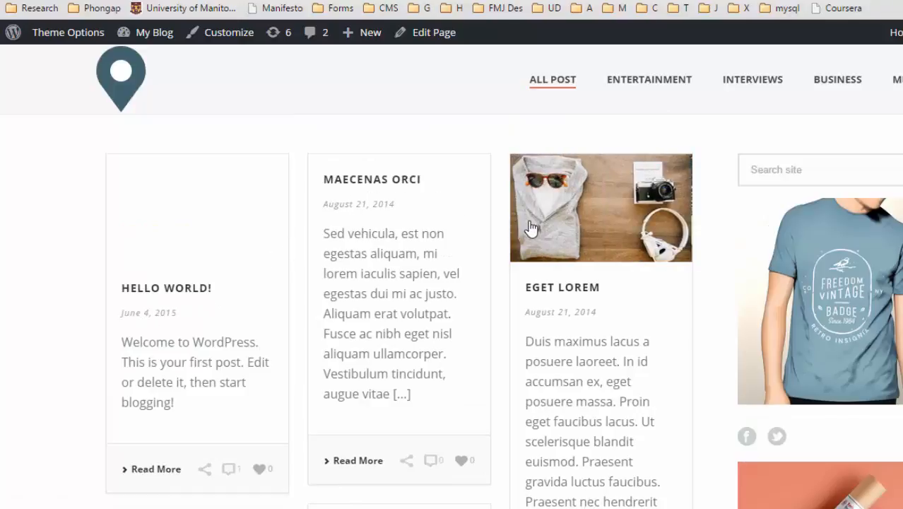
pyautogui.scroll(-2, 352, 336)
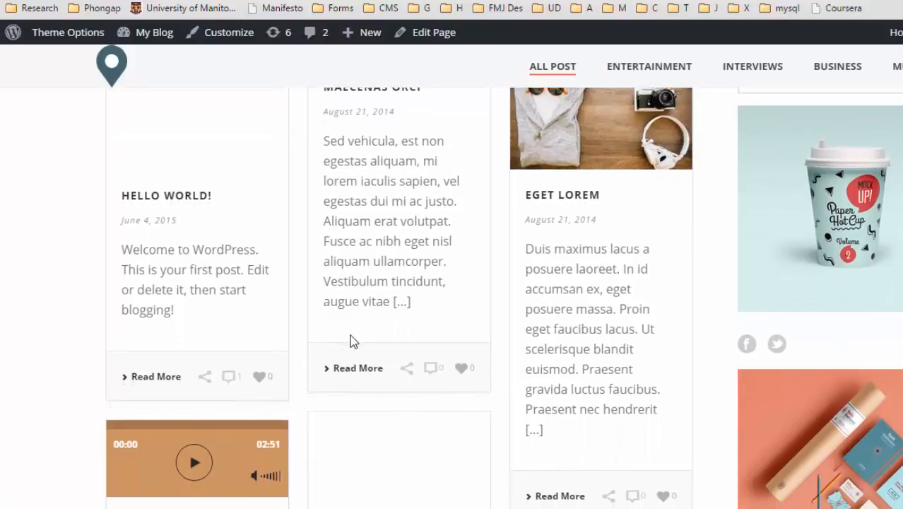
pyautogui.scroll(-1, 354, 342)
pyautogui.scroll(-2, 353, 342)
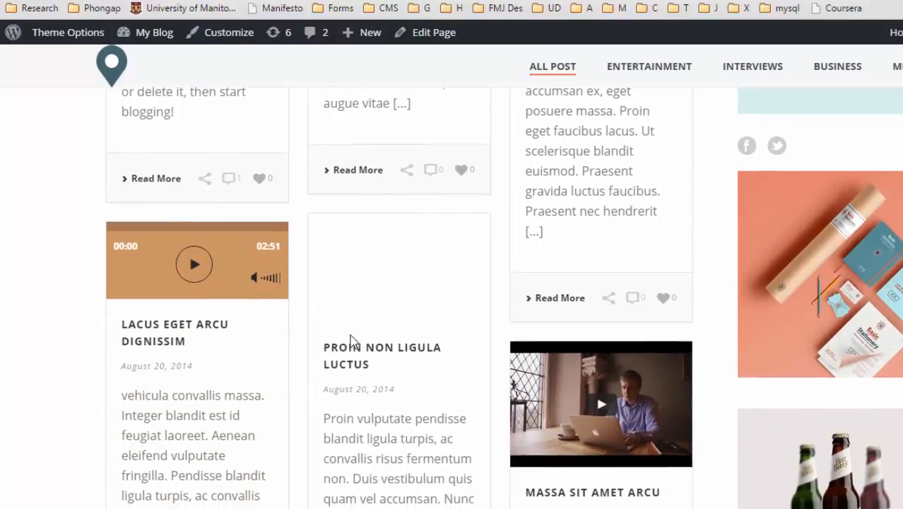
pyautogui.scroll(-1, 352, 342)
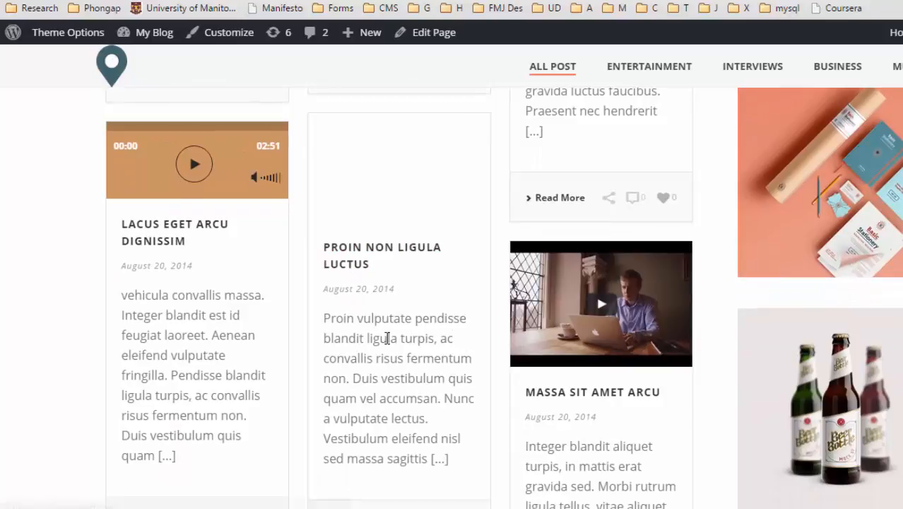
pyautogui.scroll(-2, 387, 338)
pyautogui.scroll(-2, 387, 339)
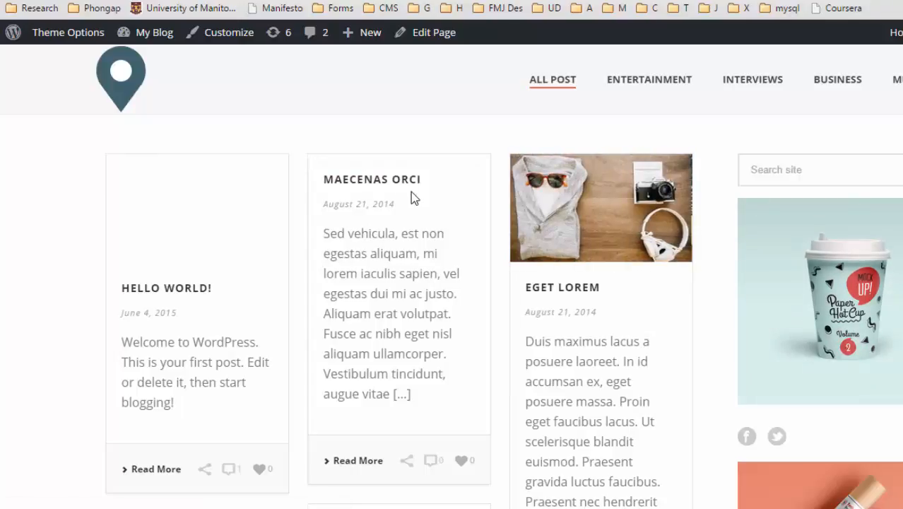
pyautogui.scroll(-1, 410, 192)
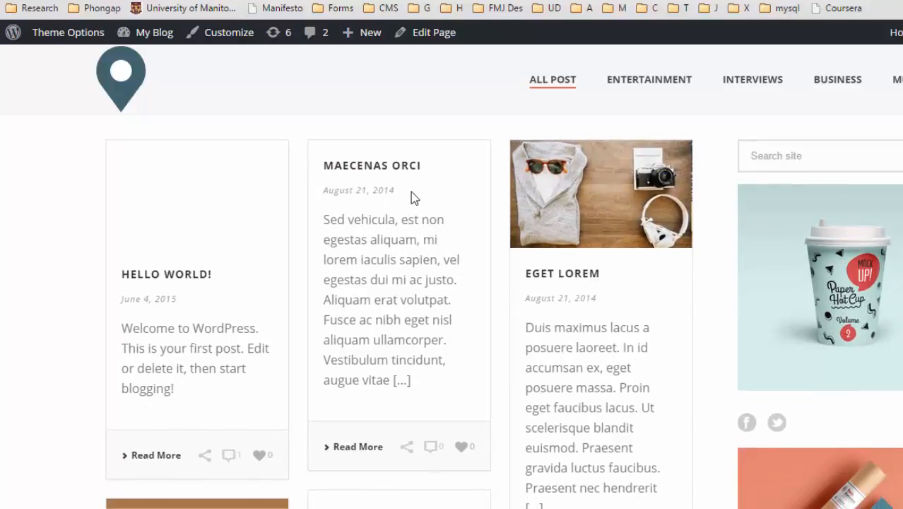
pyautogui.click(282, 8)
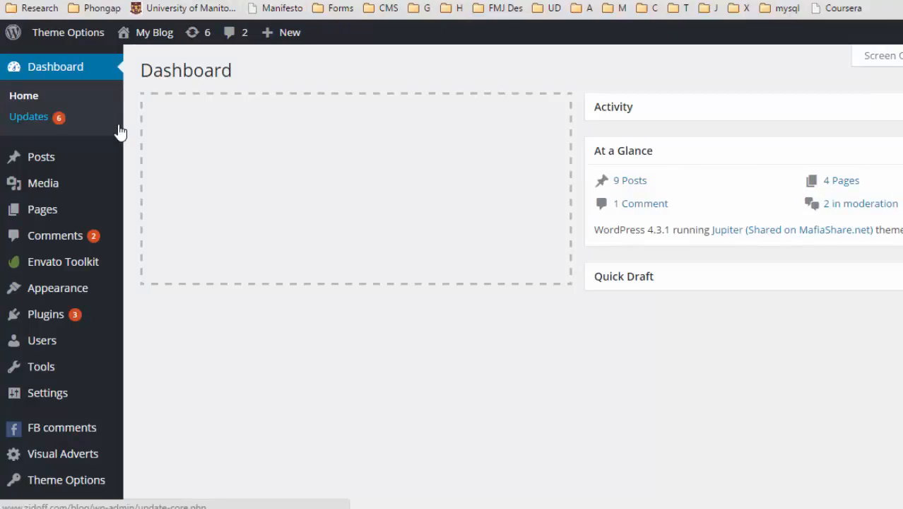
# Open All Posts and bring up Quick Edit on the Hello world! post.
pyautogui.moveTo(89, 160)
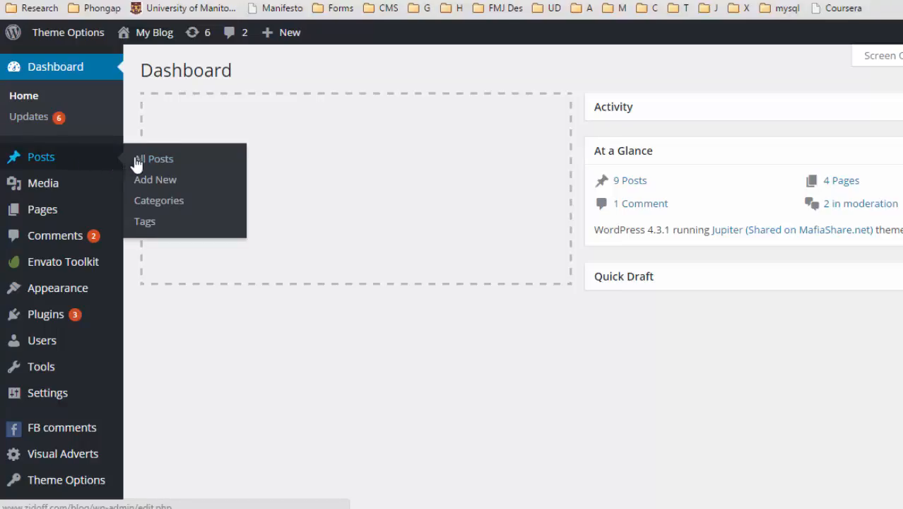
pyautogui.click(173, 167)
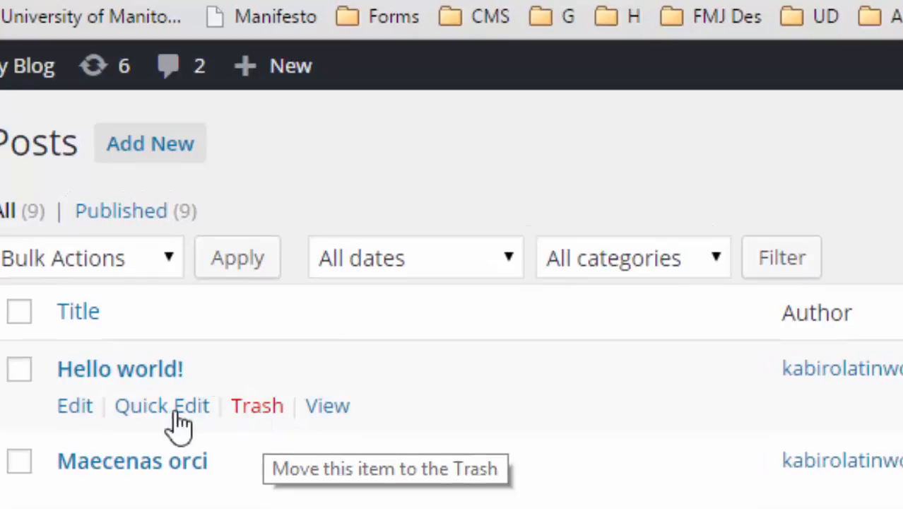
pyautogui.click(131, 412)
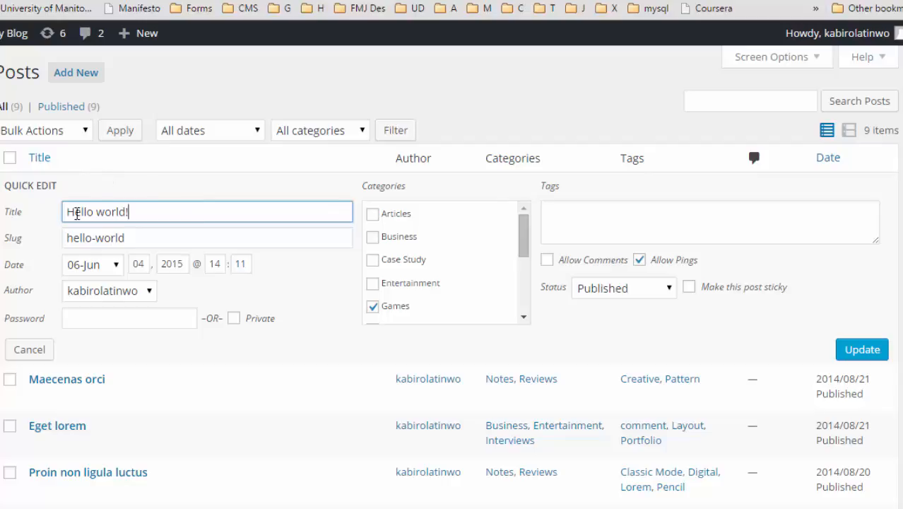
# Cancel the Hello world! quick edit without saving changes.
pyautogui.click(40, 348)
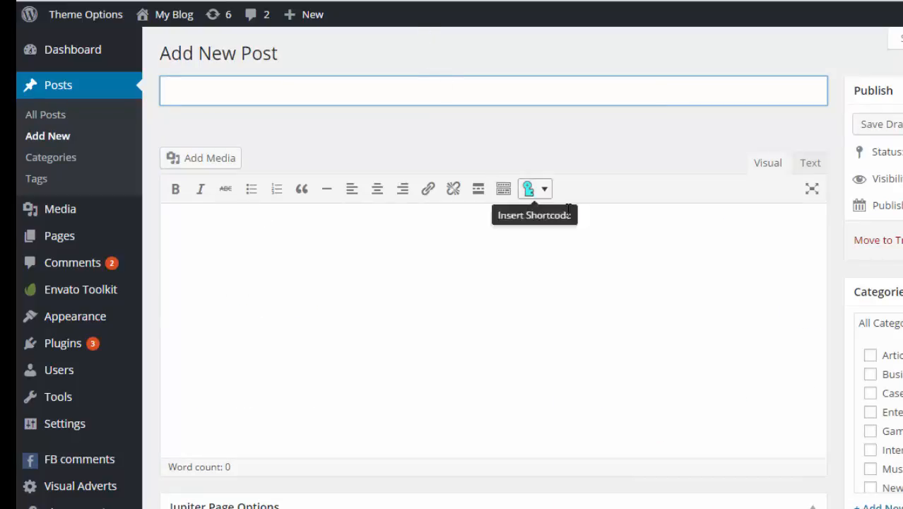
# Title the new post 'Welcome to My Tutorial'.
pyautogui.scroll(-3, 579, 247)
pyautogui.scroll(3, 579, 247)
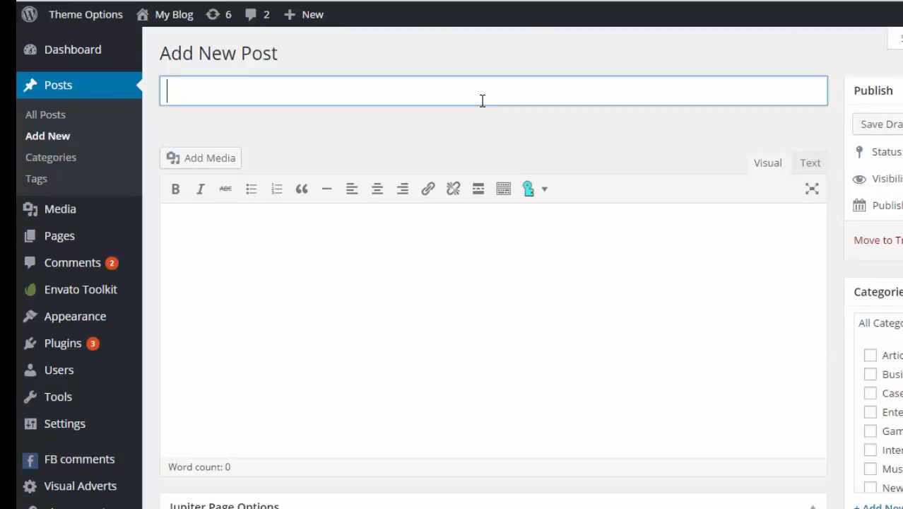
pyautogui.write('Test')
pyautogui.hotkey('ctrl', 'a')
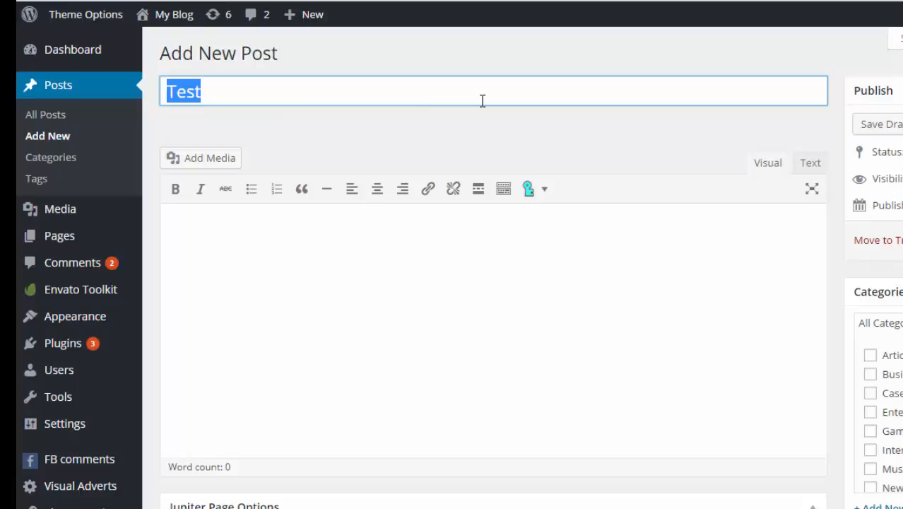
pyautogui.write('Welcome')
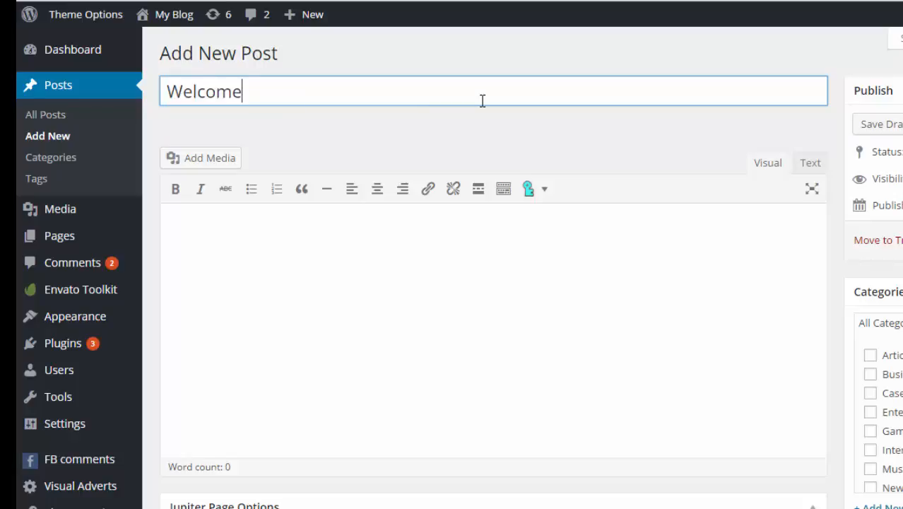
pyautogui.write(' to My')
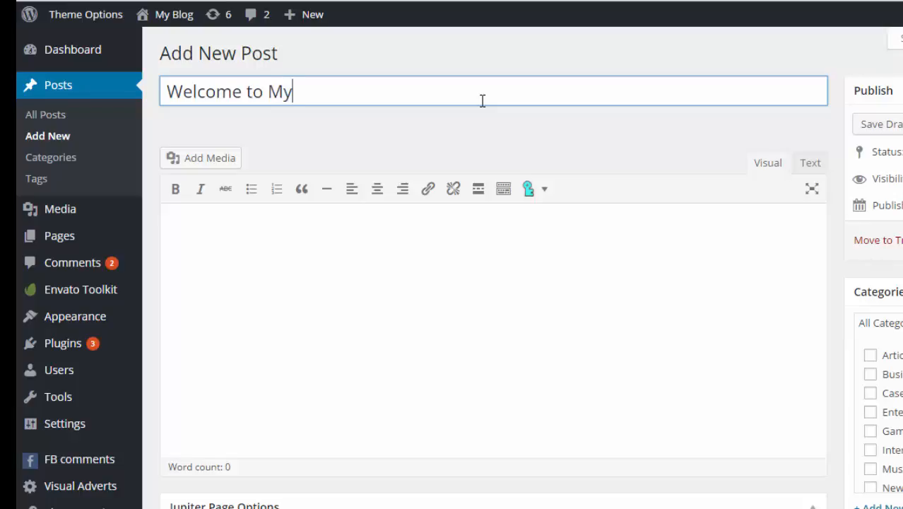
pyautogui.write(' Tutorial')
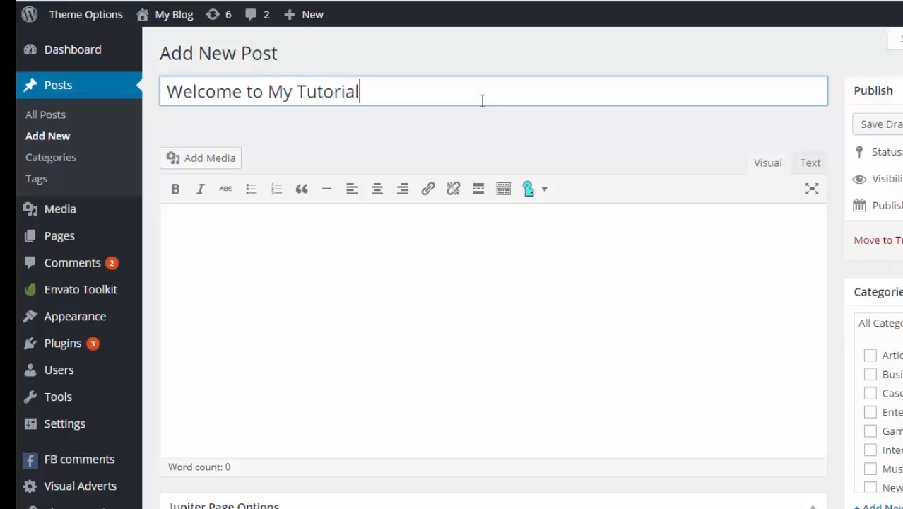
# Add the heading 'My Tutorial Heading' at the top of the post body.
pyautogui.click(422, 315)
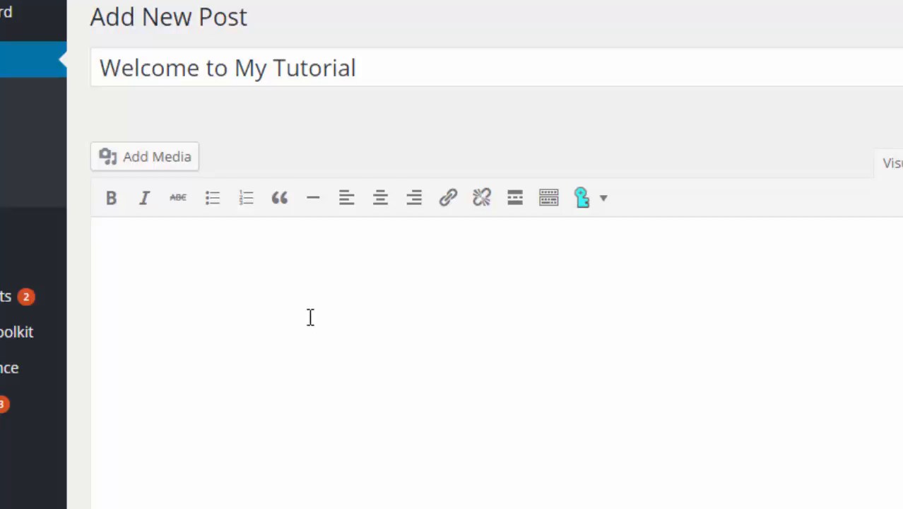
pyautogui.write('###Co')
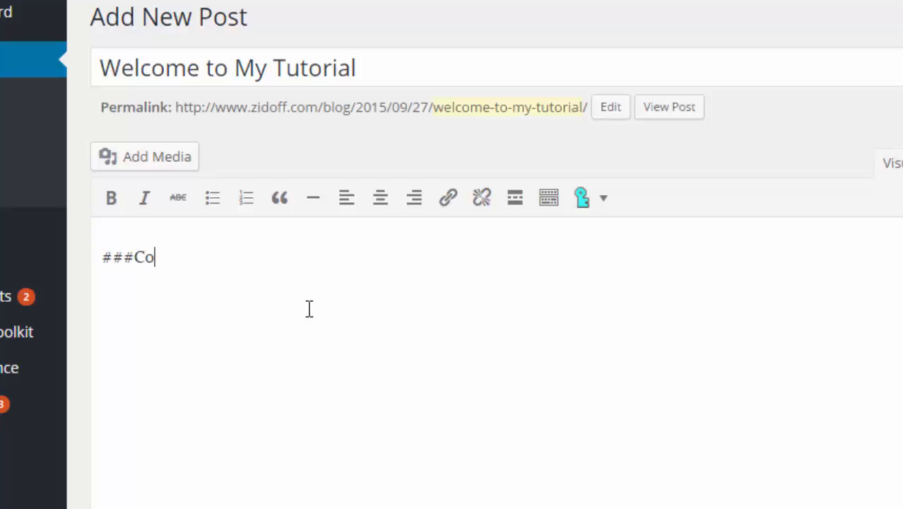
pyautogui.write('ntent')
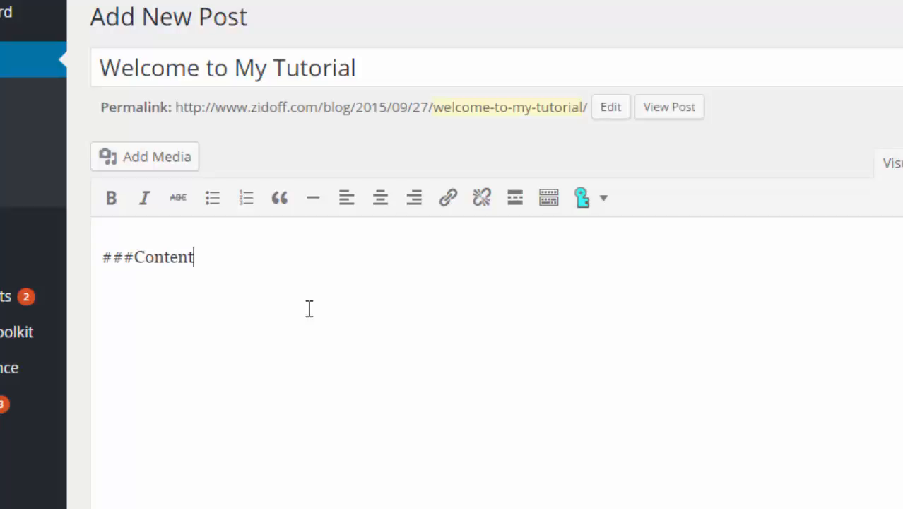
pyautogui.press('BackSpace')
pyautogui.press('BackSpace')
pyautogui.press('BackSpace')
pyautogui.press('BackSpace')
pyautogui.press('BackSpace')
pyautogui.press('BackSpace')
pyautogui.press('BackSpace')
pyautogui.write('My')
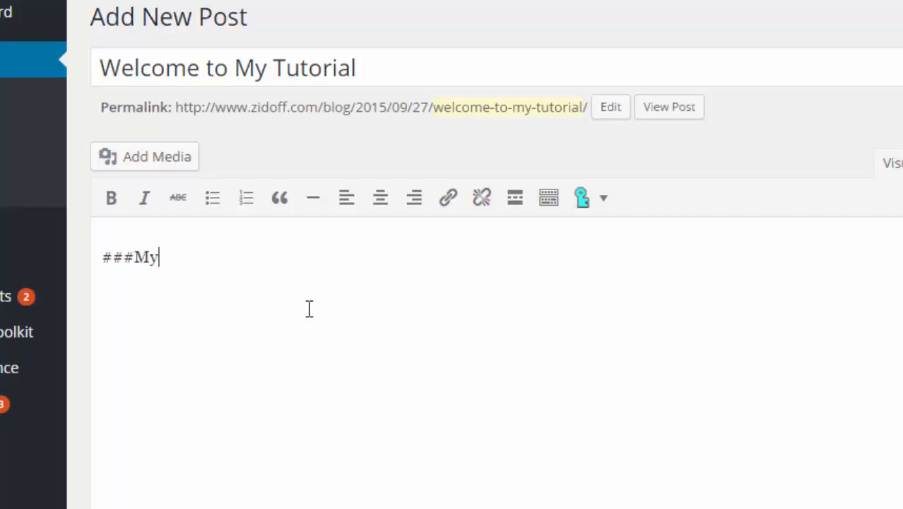
pyautogui.write(' Tutor')
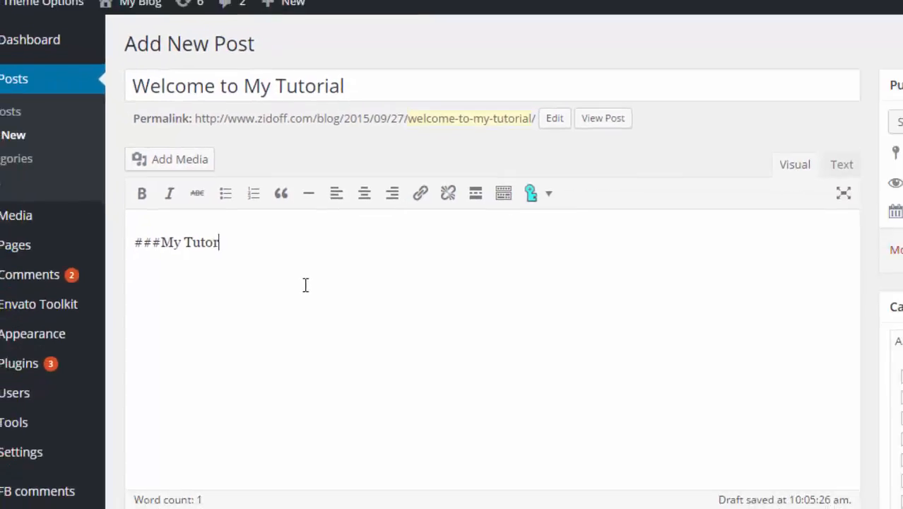
pyautogui.write('ial Headi')
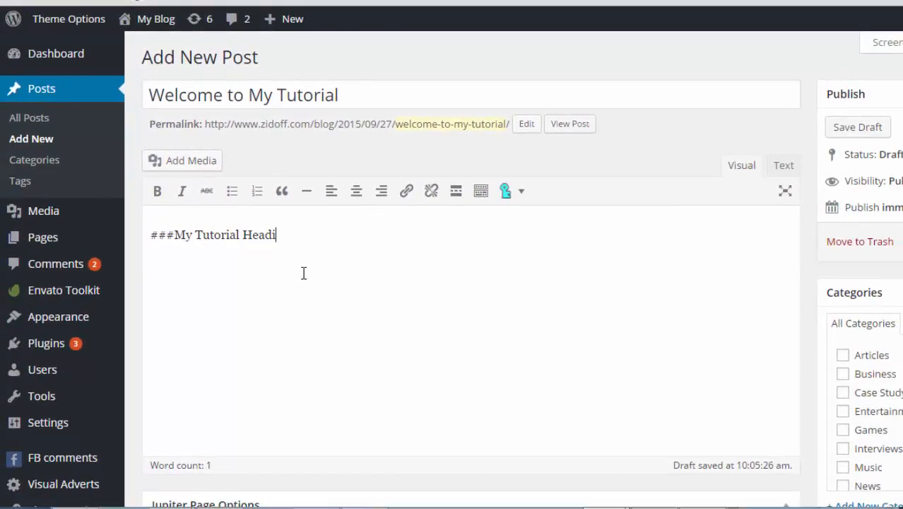
pyautogui.write('ng')
pyautogui.press('Return')
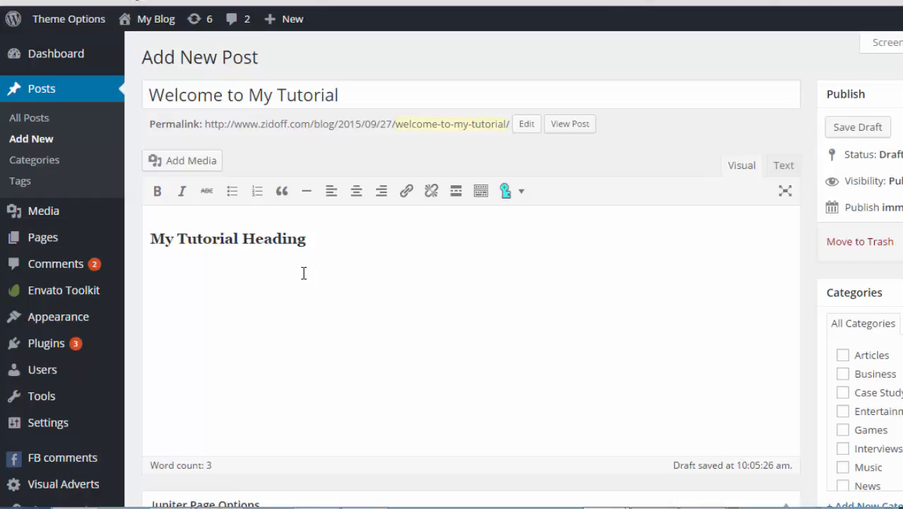
# Write the intro sentence and the first numbered step '1. Login to Wordpress Admin Panel'.
pyautogui.write('Welcome to ')
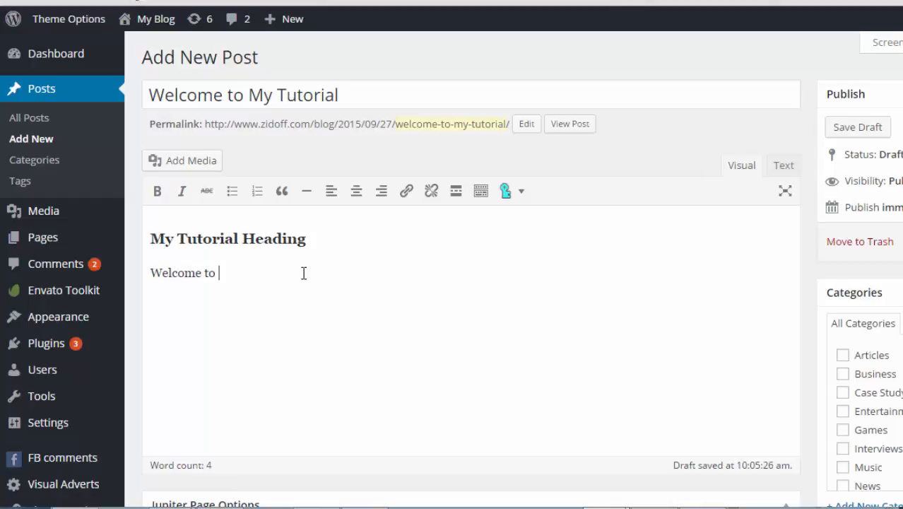
pyautogui.write('my tut')
pyautogui.press('BackSpace')
pyautogui.press('BackSpace')
pyautogui.write('wordpress tut')
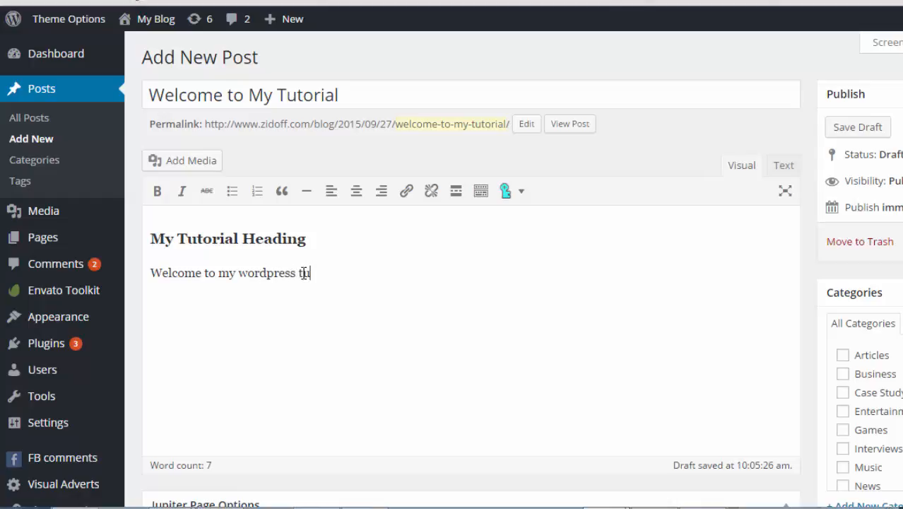
pyautogui.write('orial. In this ')
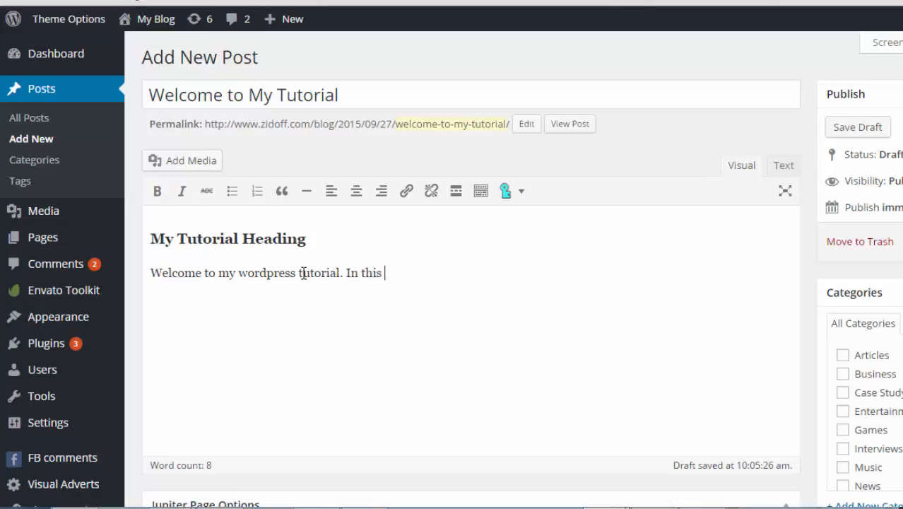
pyautogui.write('video you will ')
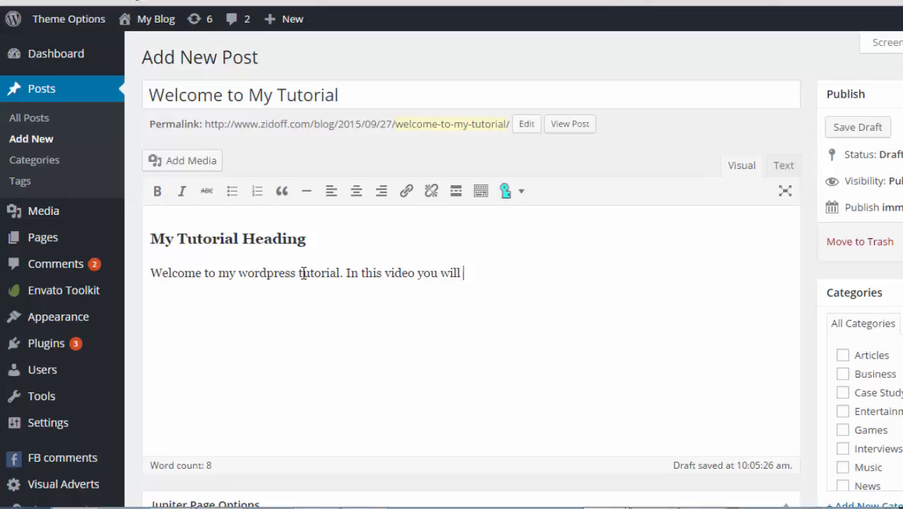
pyautogui.write('learn how to manage your')
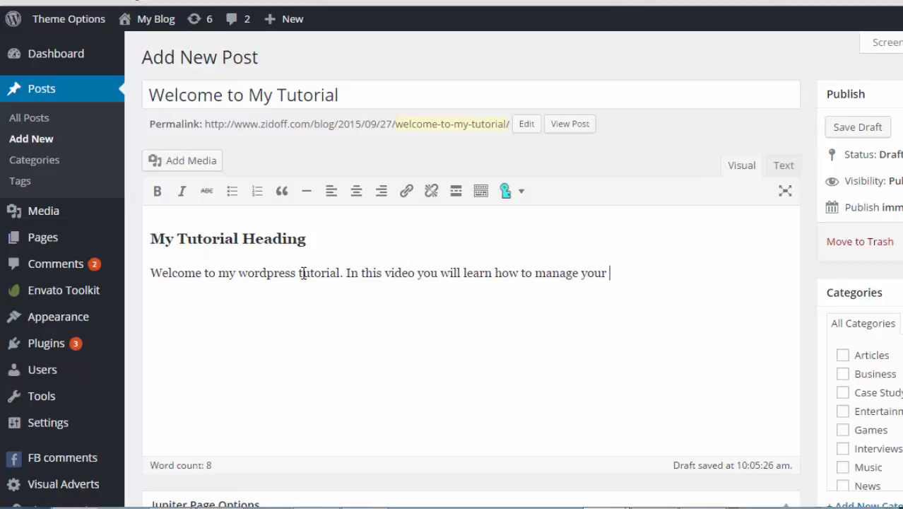
pyautogui.write(' wordpress blog')
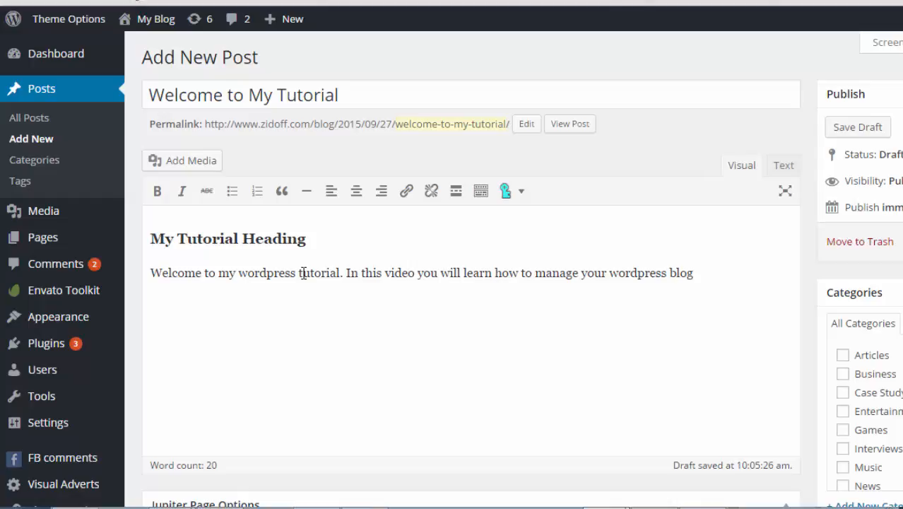
pyautogui.write('1. ')
pyautogui.write('Login')
pyautogui.write(' to ')
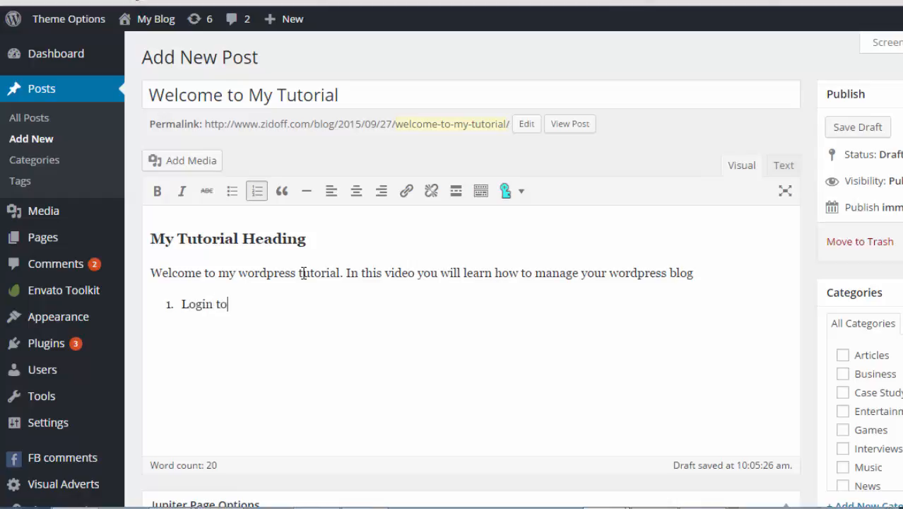
pyautogui.write('Word')
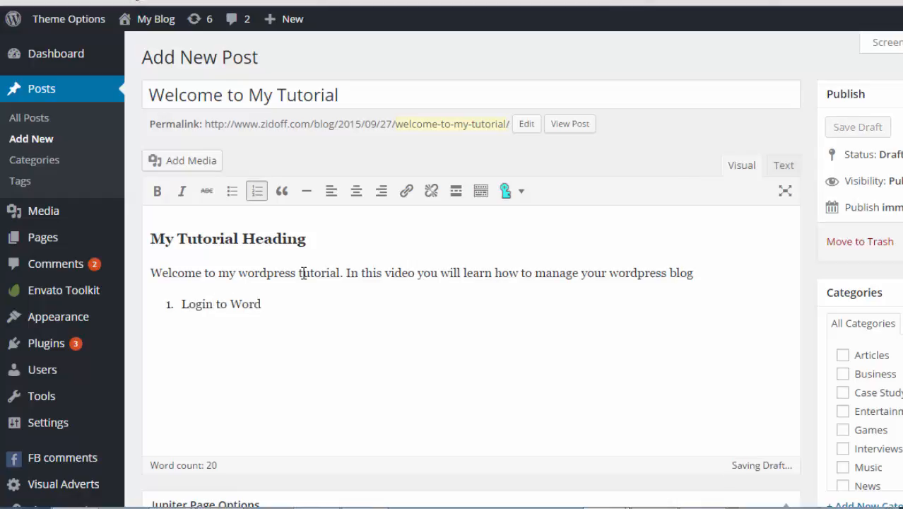
pyautogui.write('press Admin Panel')
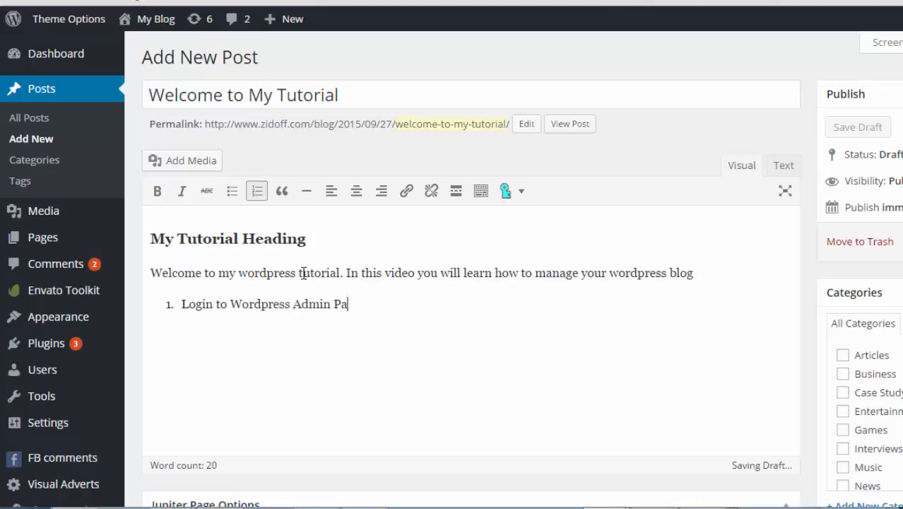
pyautogui.press('Return')
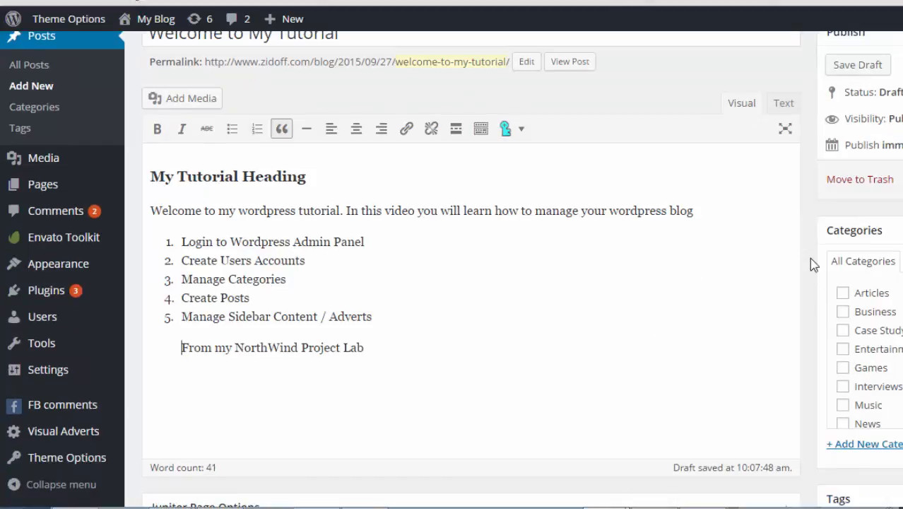
# Tick the Music category for the tutorial draft.
pyautogui.scroll(1, 649, 271)
pyautogui.scroll(1, 649, 271)
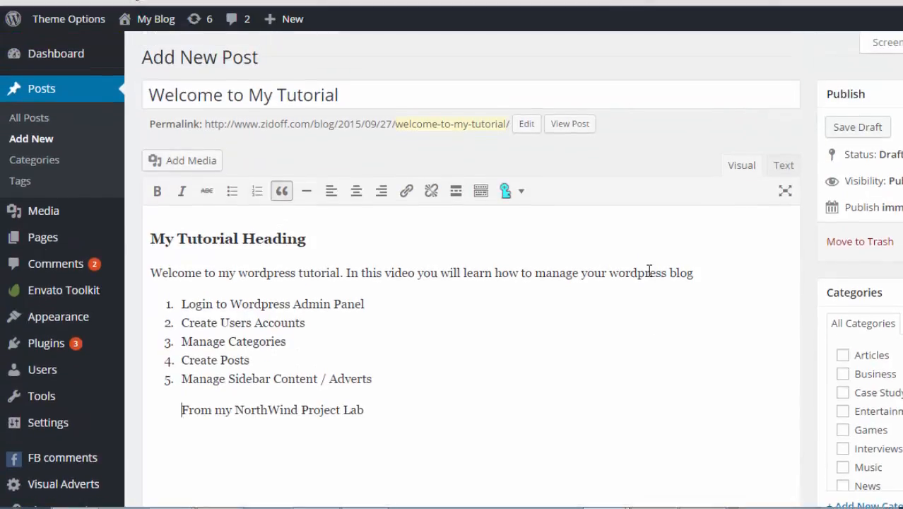
pyautogui.scroll(-1, 649, 270)
pyautogui.scroll(-2, 649, 271)
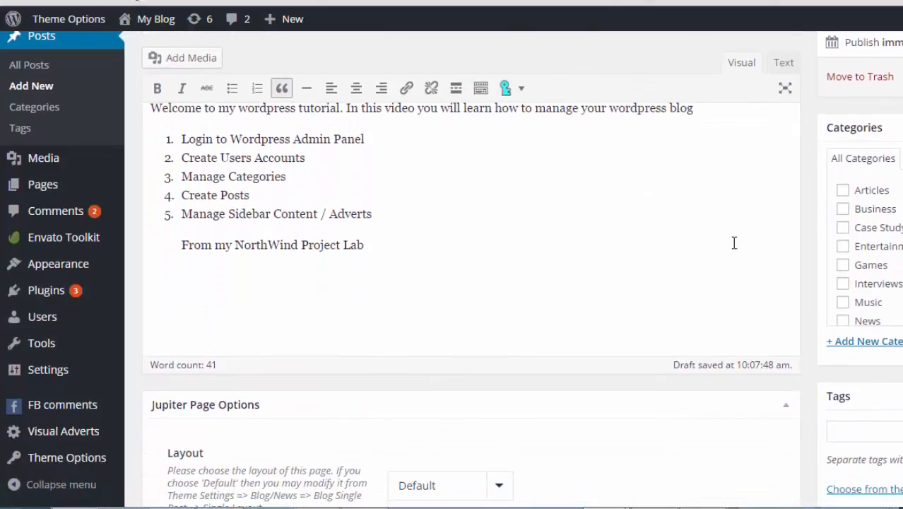
pyautogui.click(785, 311)
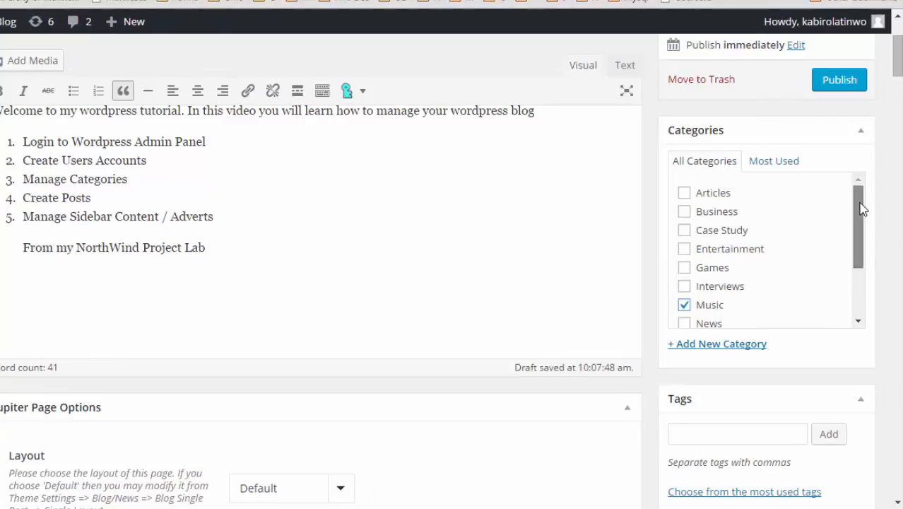
pyautogui.moveTo(861, 204); pyautogui.dragTo(861, 215)
pyautogui.scroll(-1, 861, 216)
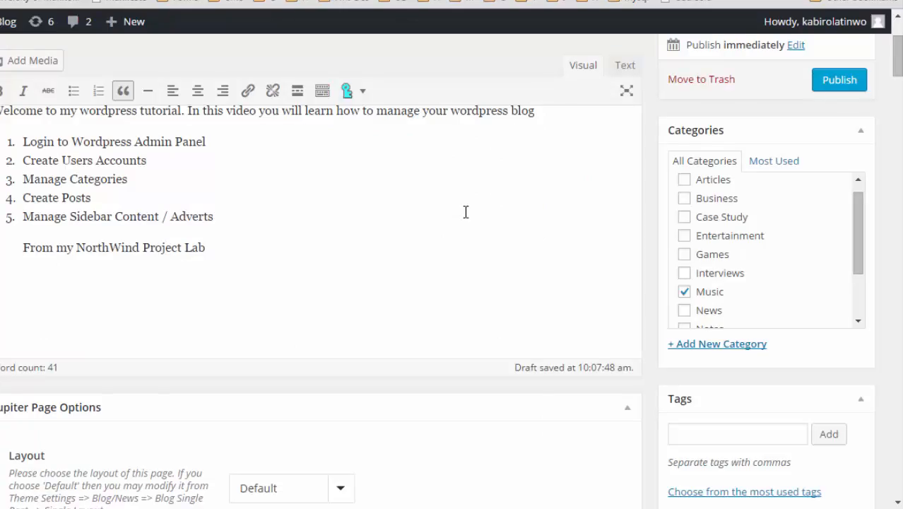
pyautogui.scroll(3, 492, 307)
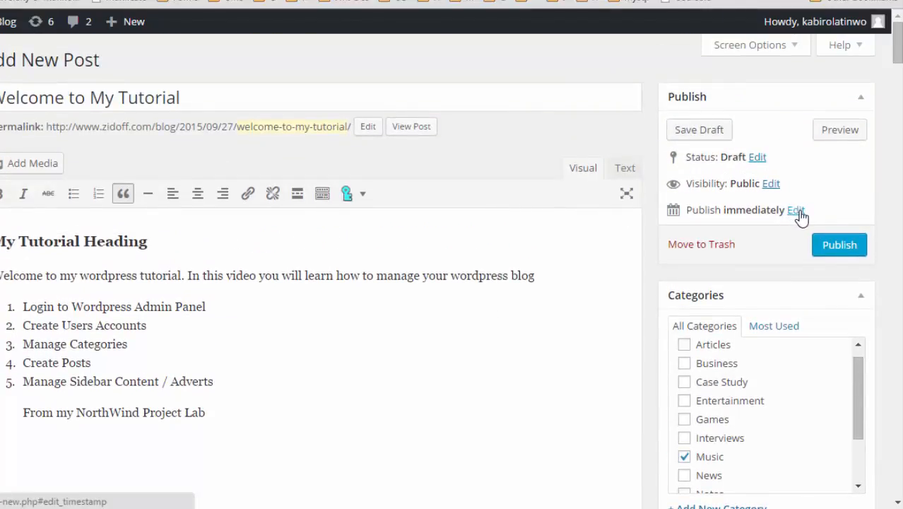
# Open the publish date and time settings, check the live blog, then go back to the editor.
pyautogui.click(797, 212)
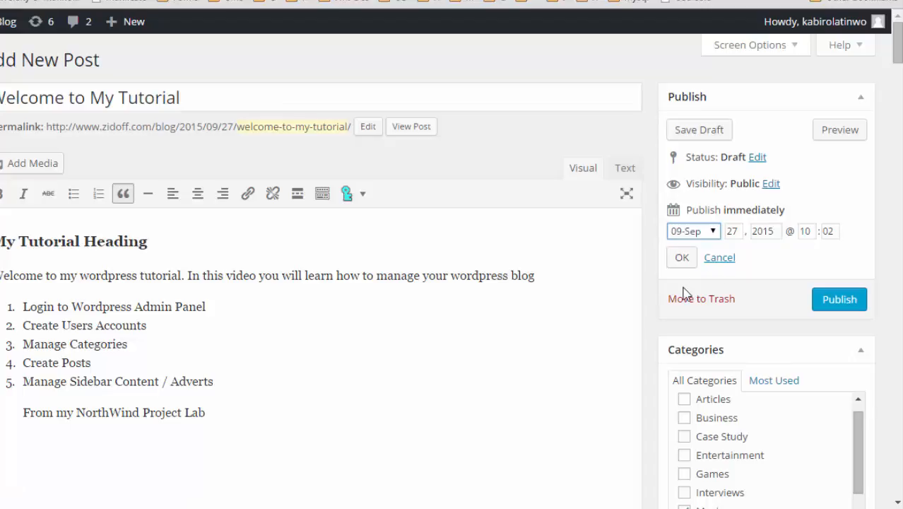
pyautogui.scroll(-5, 683, 293)
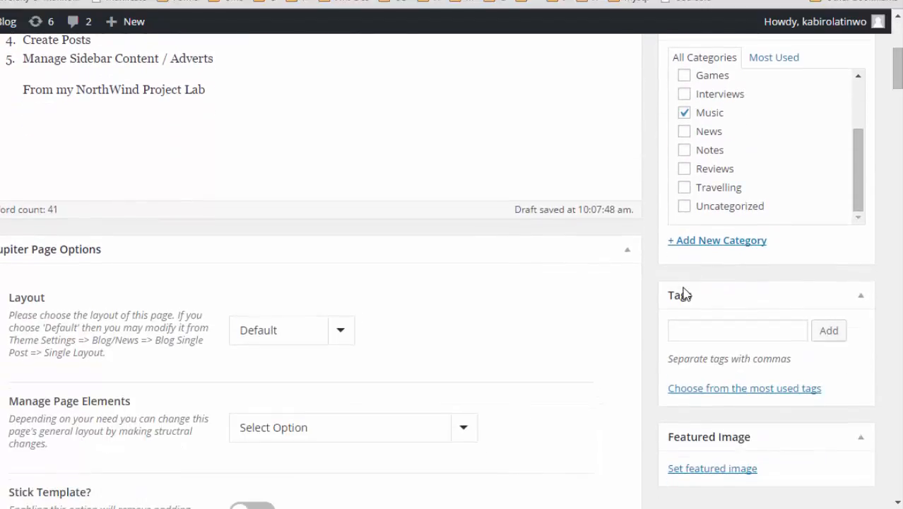
pyautogui.scroll(-2, 683, 294)
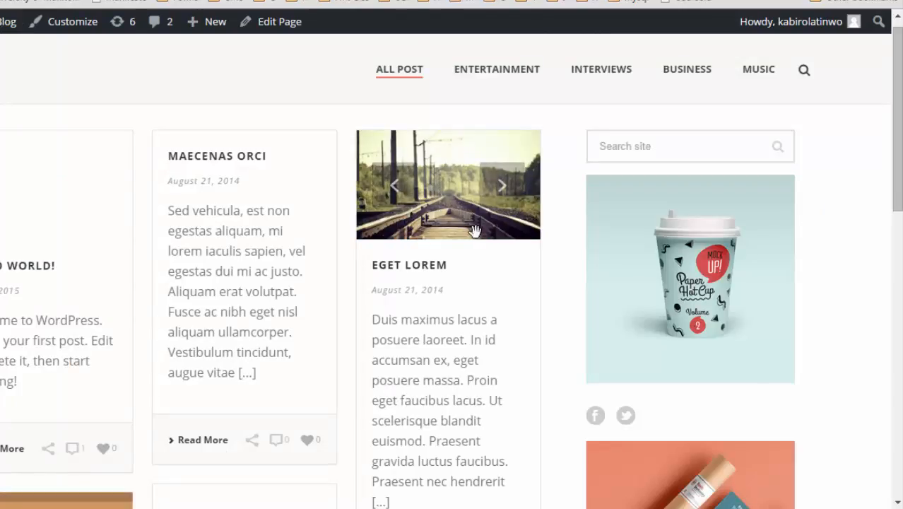
pyautogui.scroll(-1, 476, 241)
pyautogui.scroll(1, 478, 243)
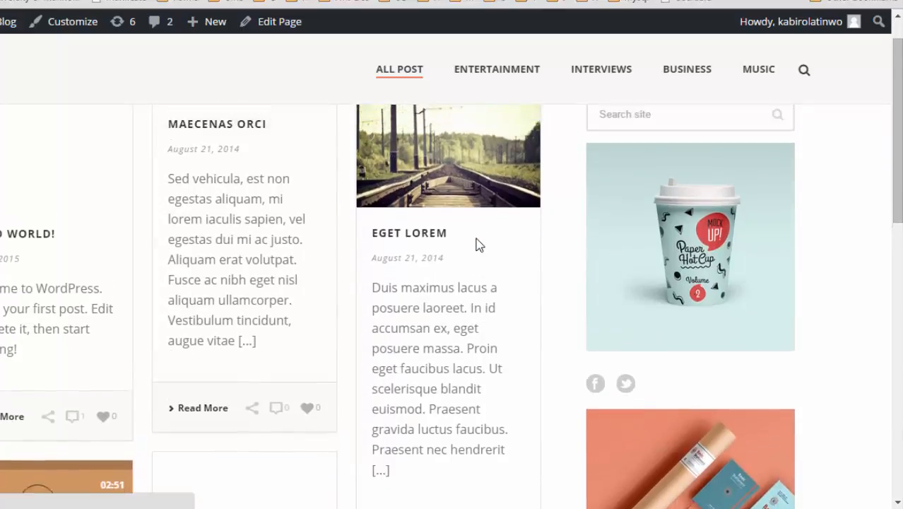
pyautogui.click(440, 1)
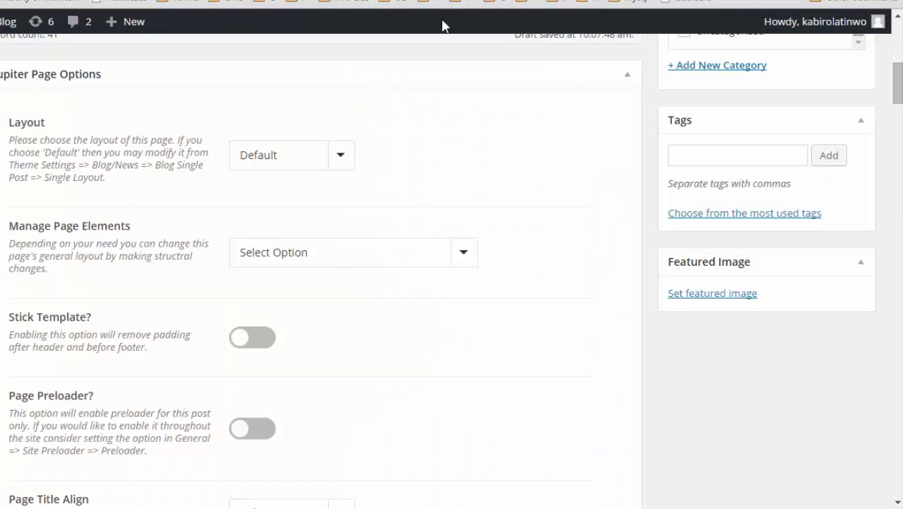
# Set the laptop-on-desk photo blog-pic-14.jpg as the post's featured image.
pyautogui.click(744, 297)
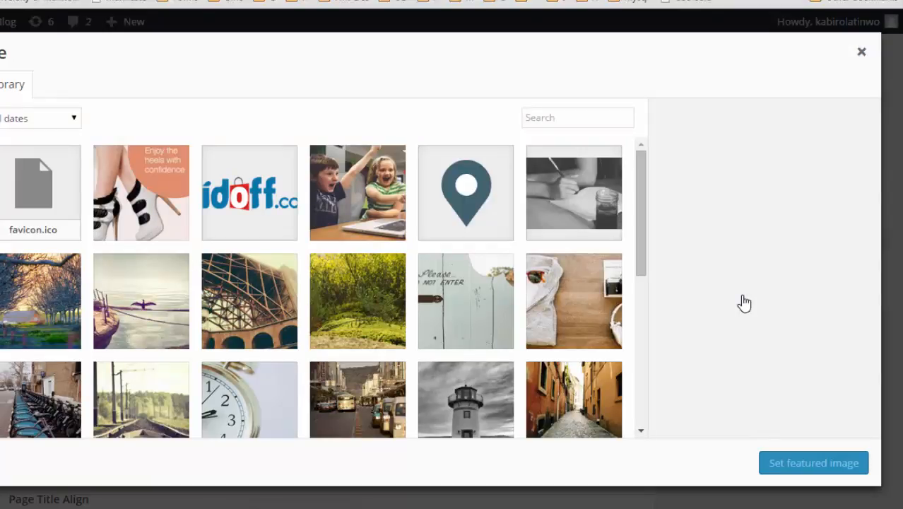
pyautogui.scroll(-1, 265, 329)
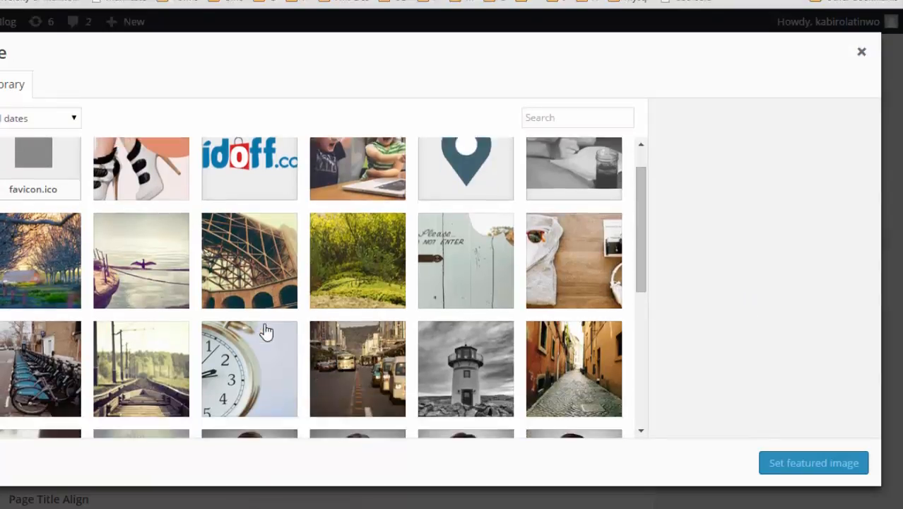
pyautogui.scroll(-5, 265, 329)
pyautogui.scroll(6, 263, 329)
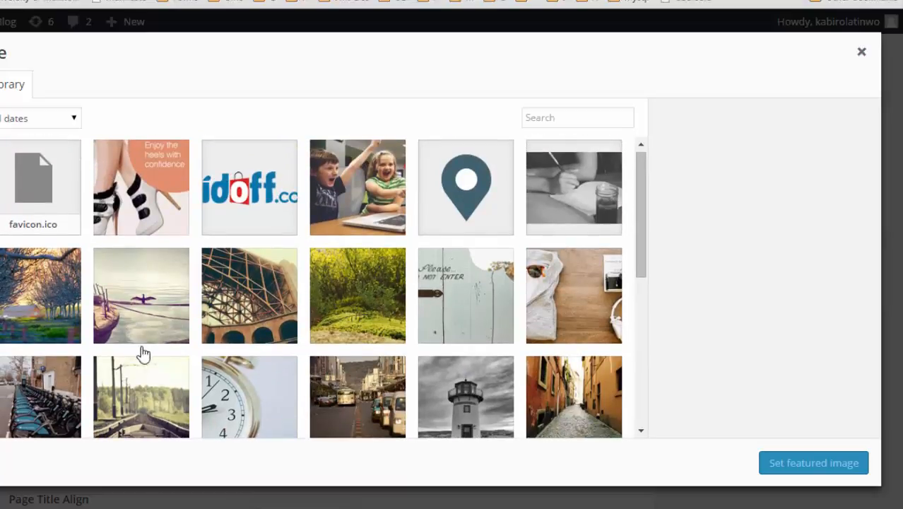
pyautogui.click(1, 325)
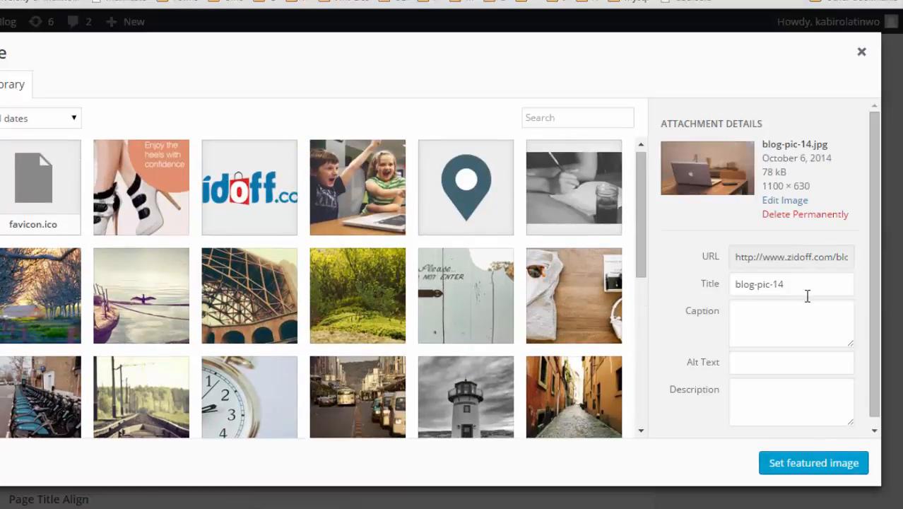
pyautogui.click(814, 464)
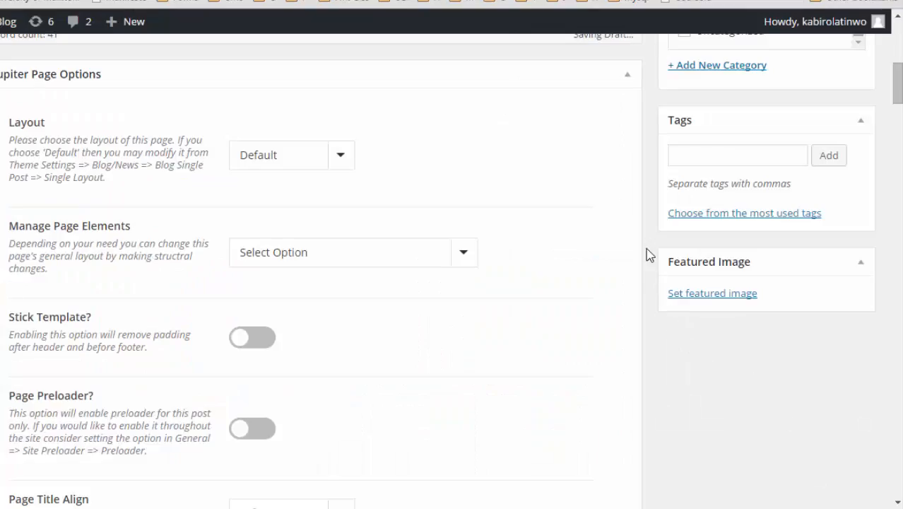
pyautogui.scroll(-3, 649, 254)
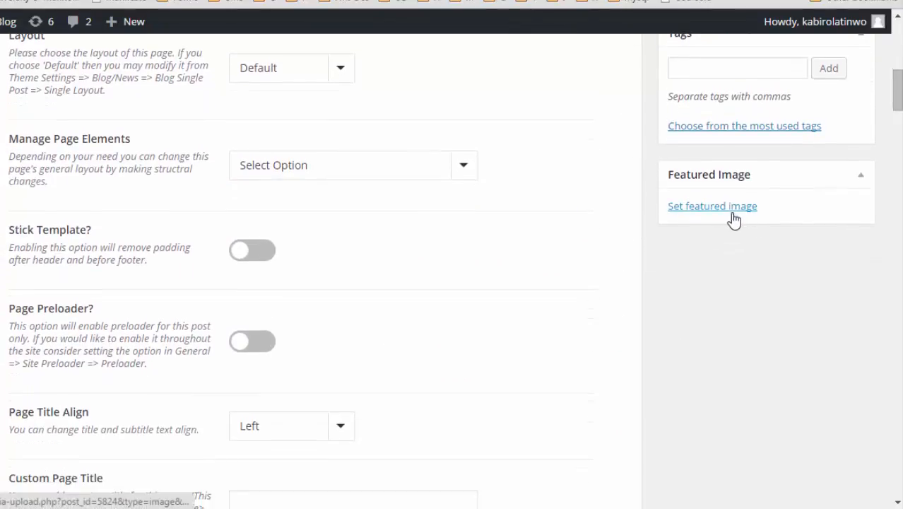
pyautogui.scroll(3, 655, 248)
# Switch off About Author Box and Comments in the post's Jupiter Posts Options.
pyautogui.scroll(-5, 653, 242)
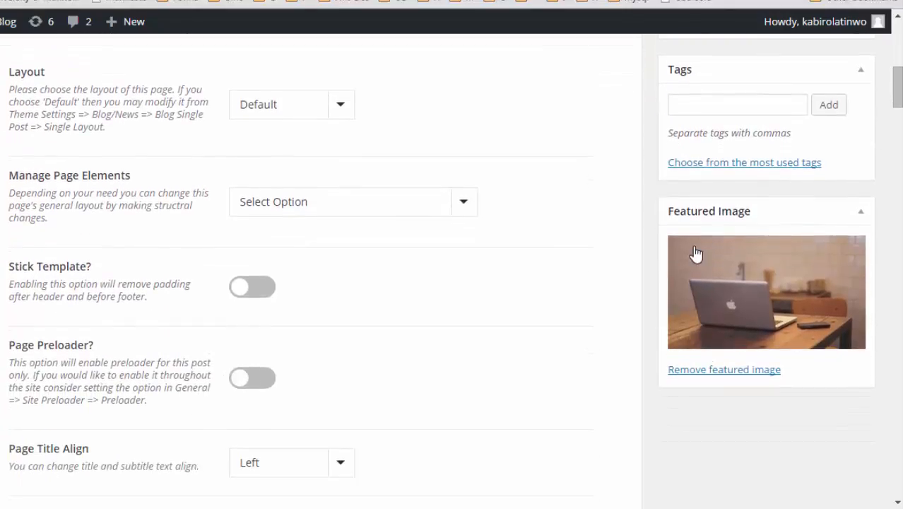
pyautogui.scroll(-3, 695, 393)
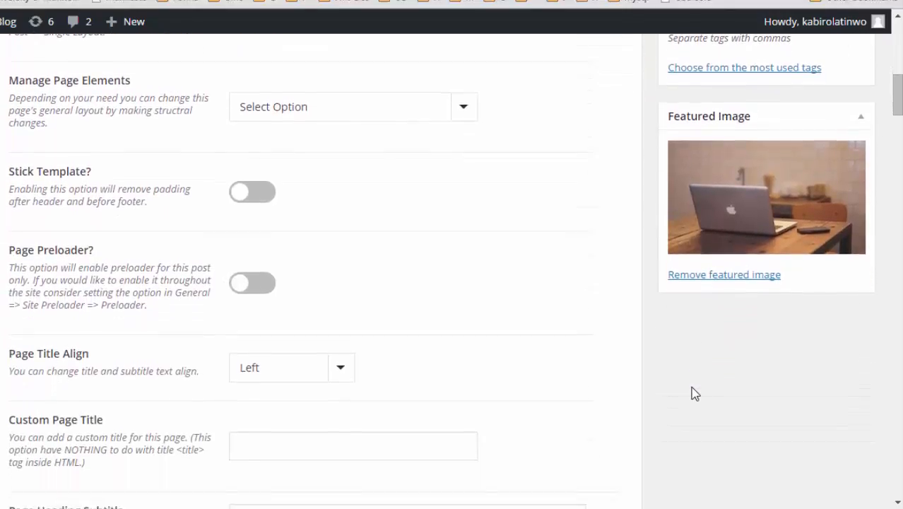
pyautogui.scroll(-2, 695, 394)
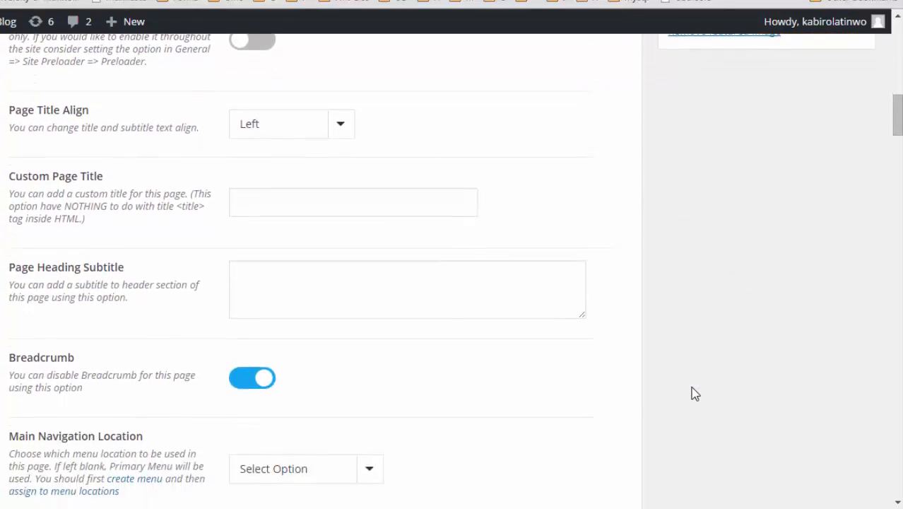
pyautogui.scroll(-1, 695, 394)
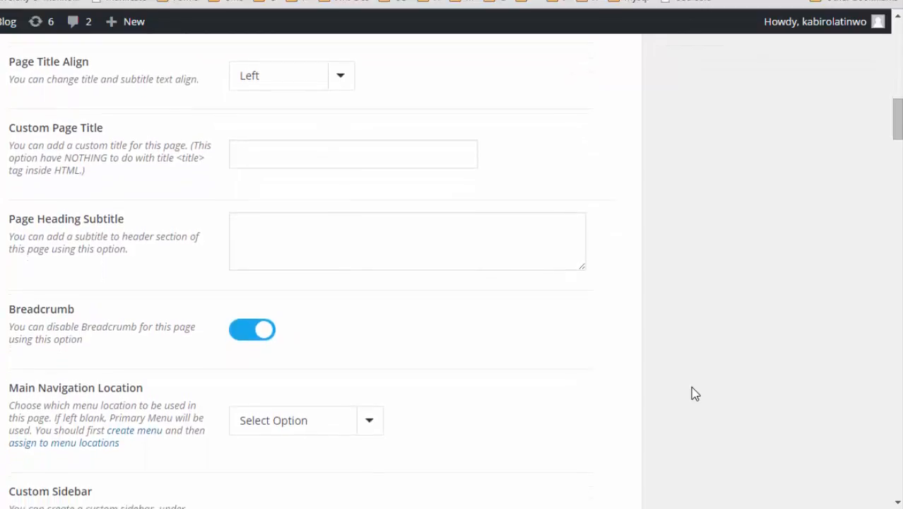
pyautogui.scroll(-2, 695, 394)
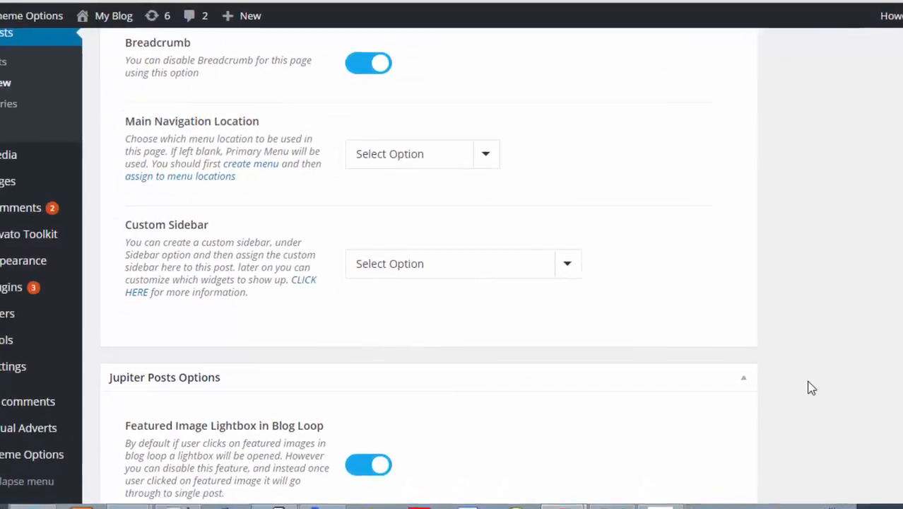
pyautogui.scroll(-4, 812, 387)
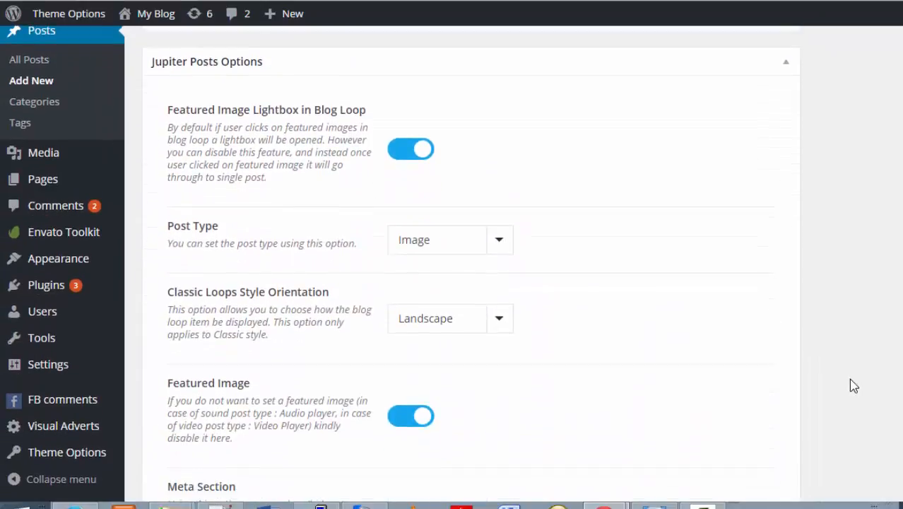
pyautogui.scroll(-2, 854, 385)
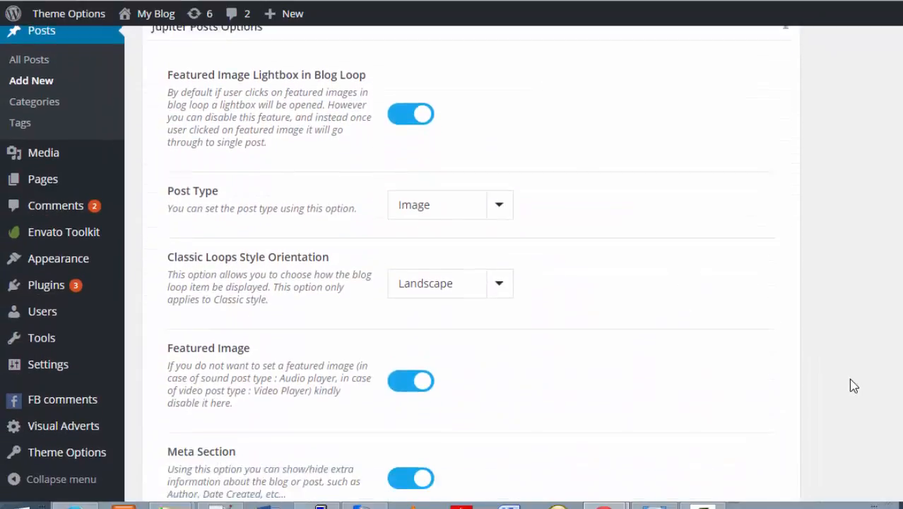
pyautogui.scroll(-5, 854, 385)
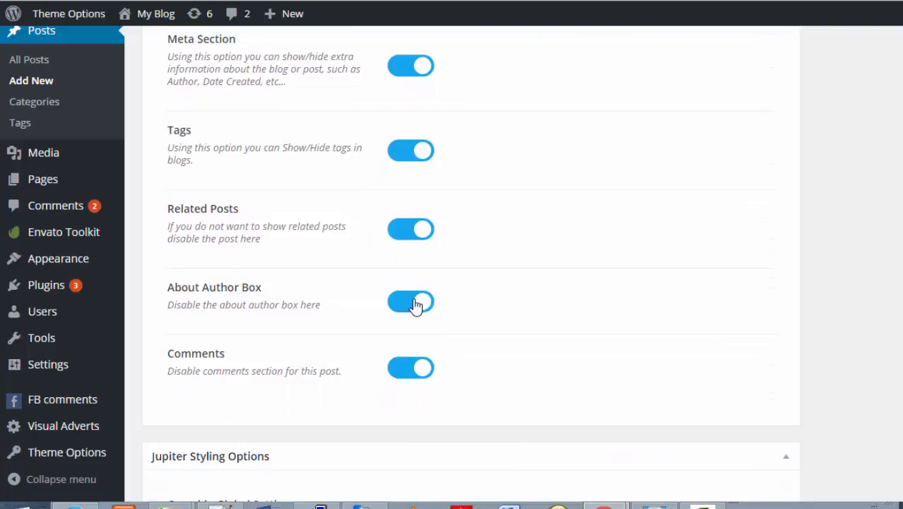
pyautogui.click(411, 309)
pyautogui.click(409, 377)
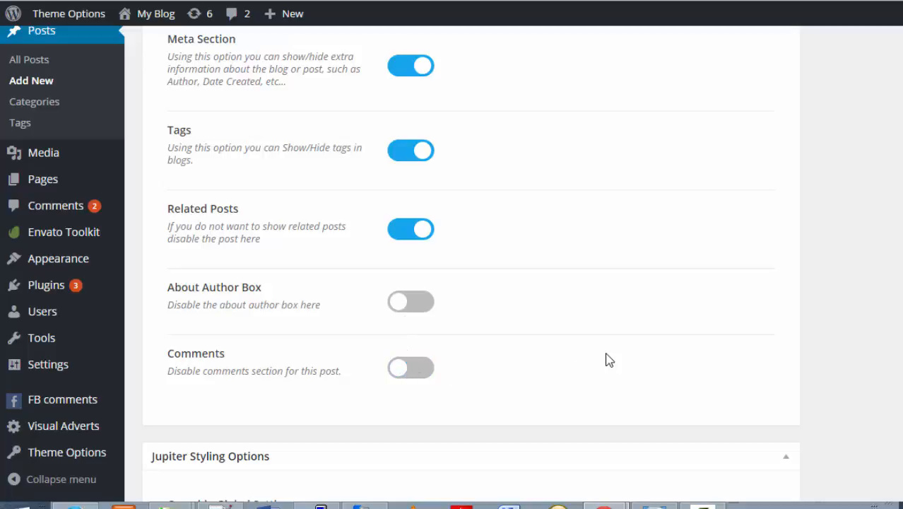
pyautogui.scroll(-3, 607, 359)
pyautogui.scroll(-8, 607, 359)
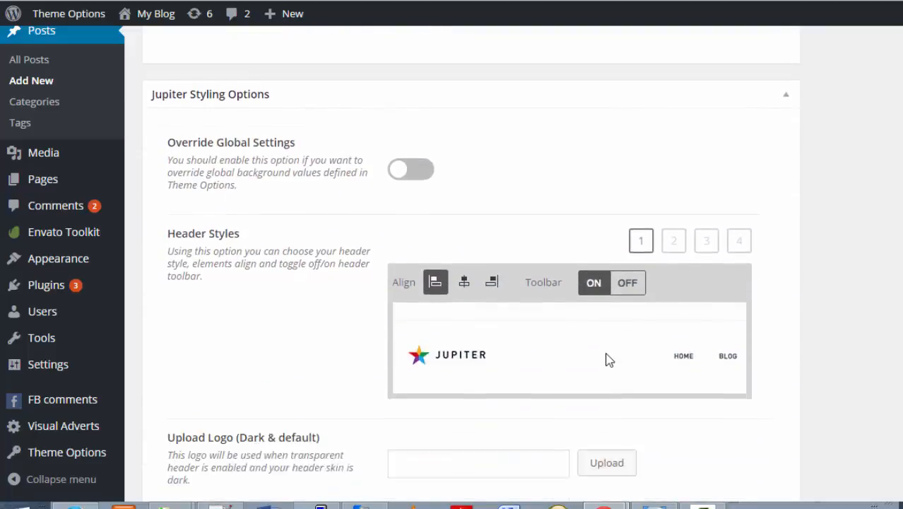
# Publish 'Welcome to My Tutorial' and follow the View post link in the confirmation.
pyautogui.scroll(-15, 607, 359)
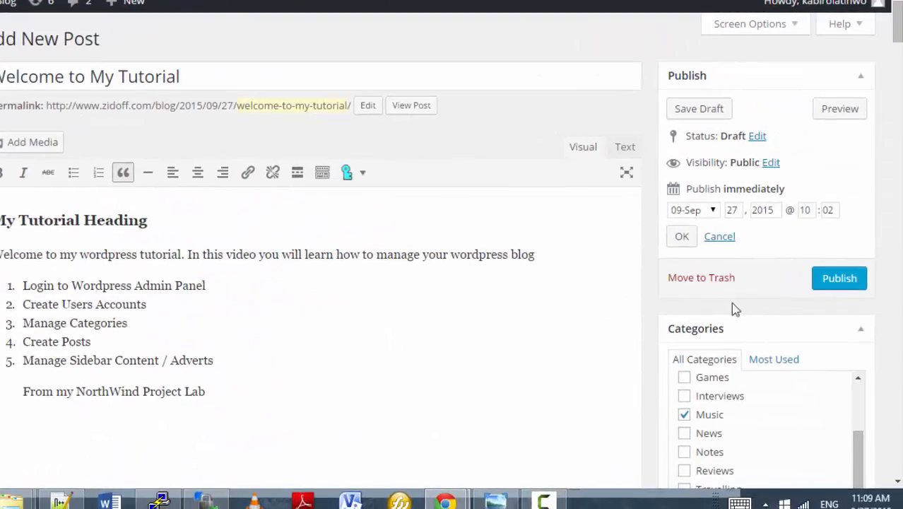
pyautogui.click(843, 279)
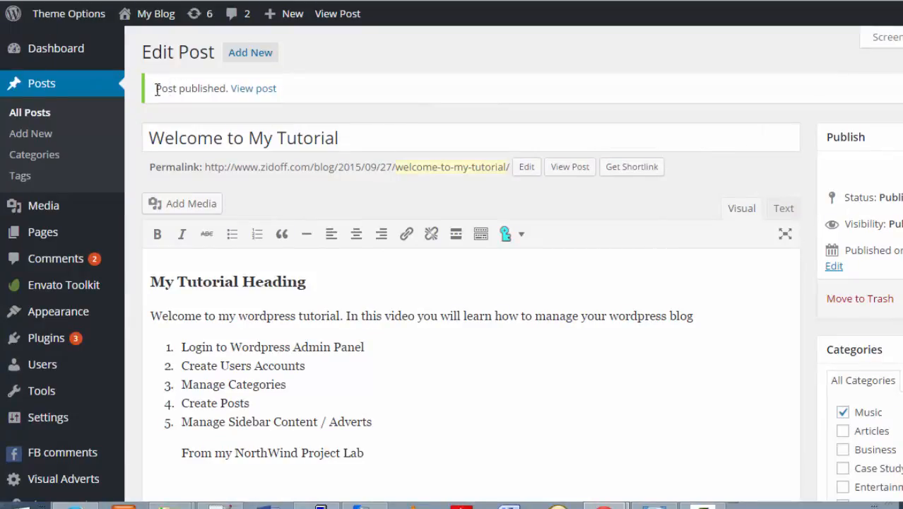
pyautogui.moveTo(159, 90); pyautogui.dragTo(292, 99)
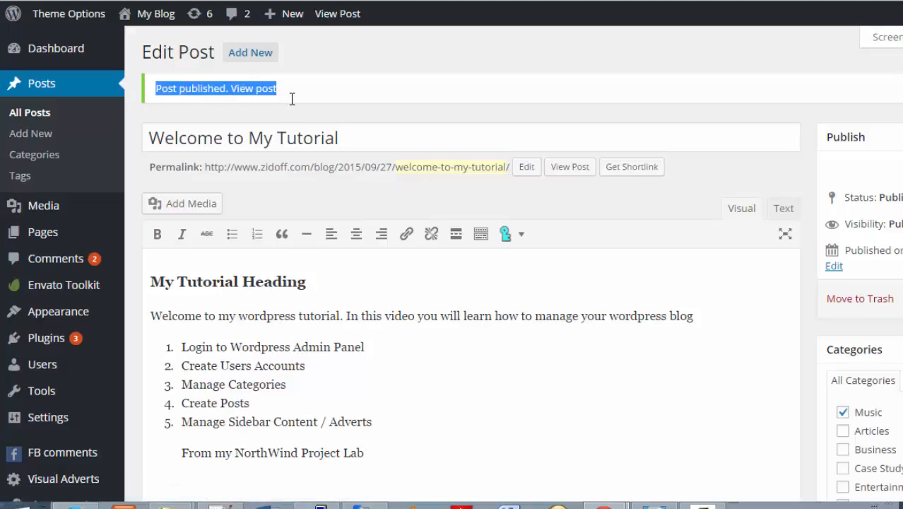
pyautogui.click(294, 105)
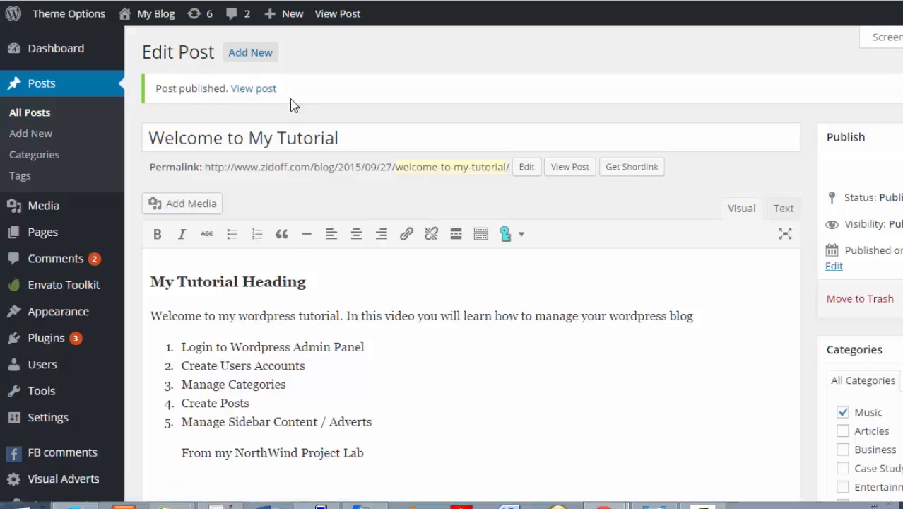
pyautogui.click(254, 90)
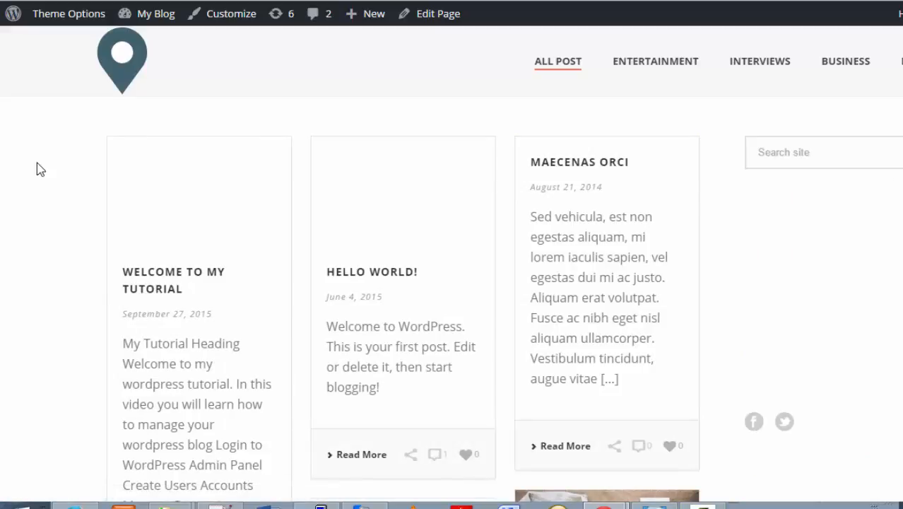
# Scroll the live front page to find the new post, then go back to the editor.
pyautogui.scroll(-5, 39, 168)
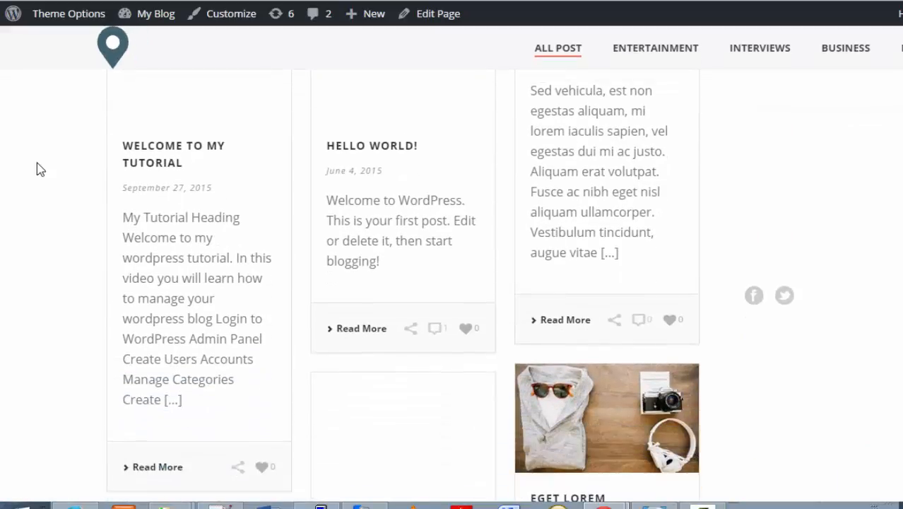
pyautogui.scroll(5, 36, 168)
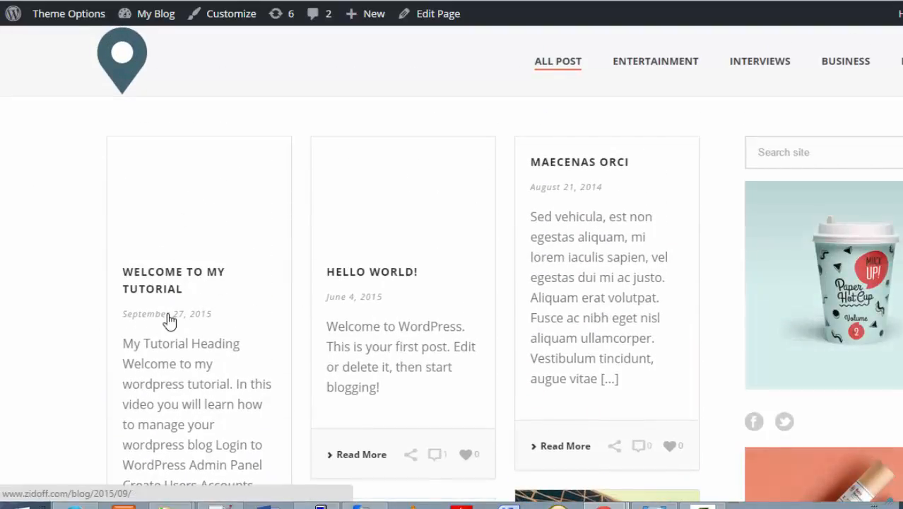
pyautogui.scroll(-5, 172, 319)
pyautogui.scroll(3, 170, 319)
pyautogui.scroll(3, 169, 316)
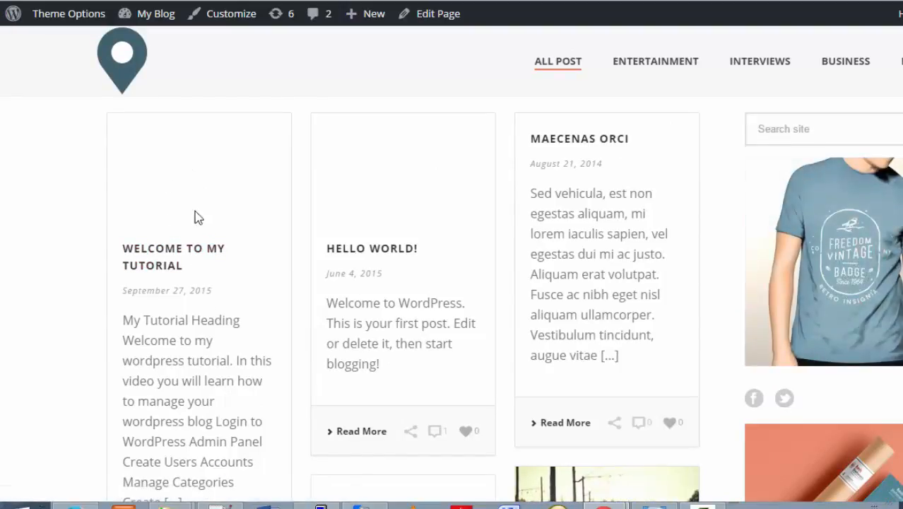
pyautogui.hotkey('alt', 'Left')
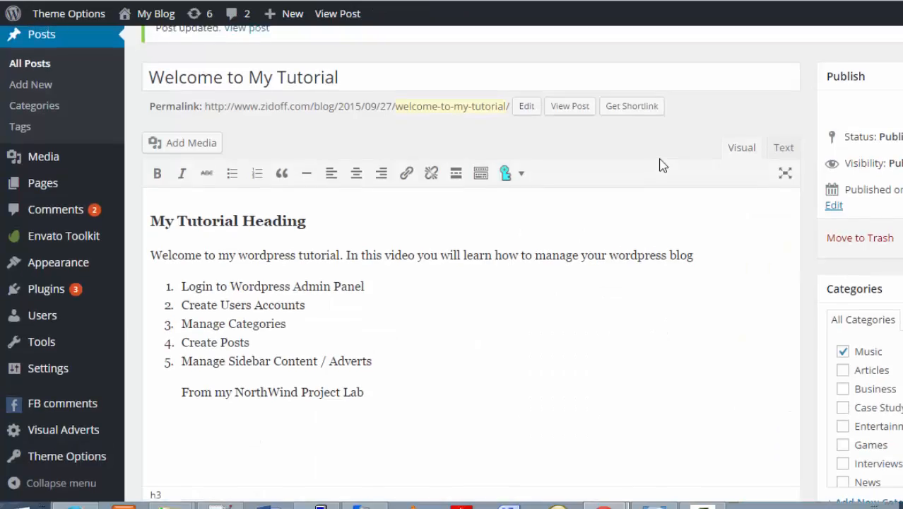
# Keep the post's layout as Right Sidebar, with Remove Page Title as the page elements setting.
pyautogui.scroll(1, 662, 165)
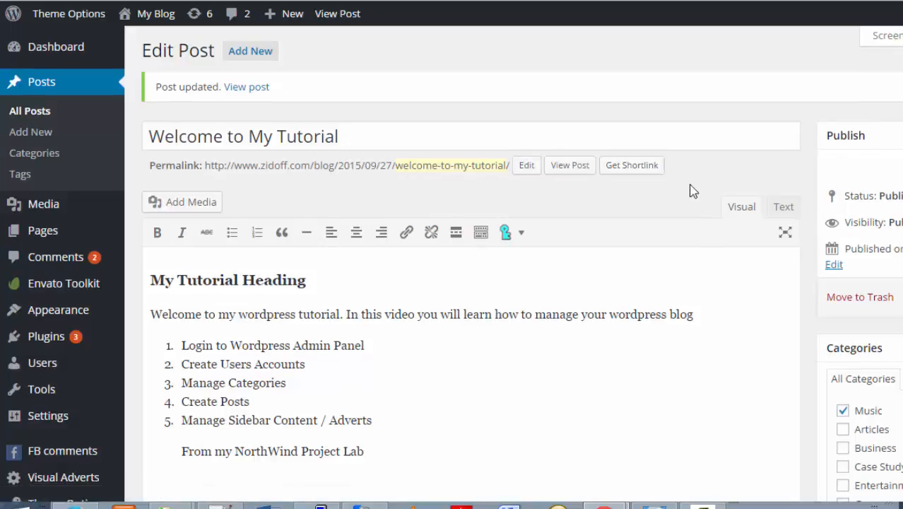
pyautogui.scroll(-4, 692, 189)
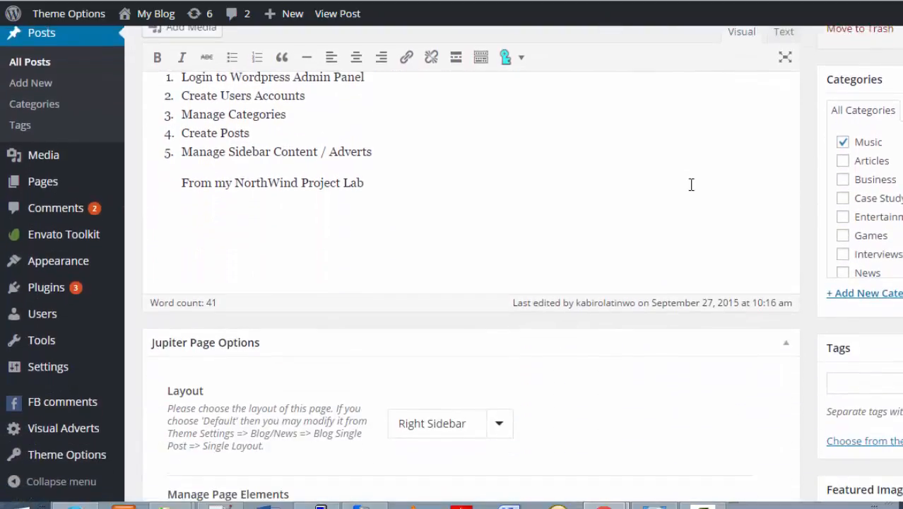
pyautogui.scroll(-3, 692, 184)
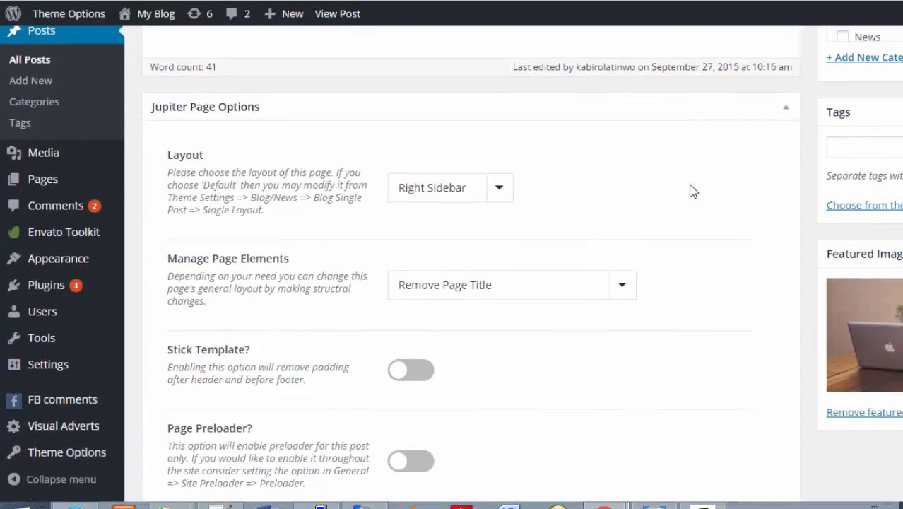
pyautogui.scroll(-1, 692, 190)
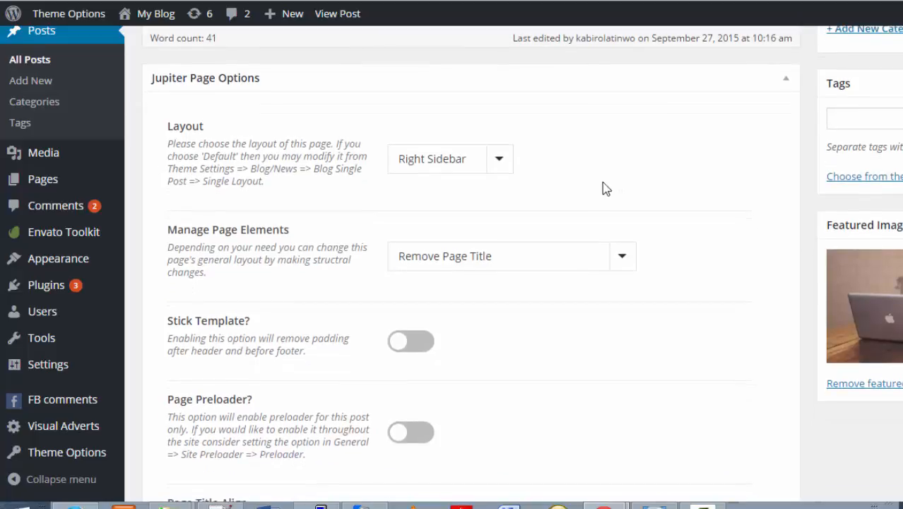
pyautogui.click(506, 170)
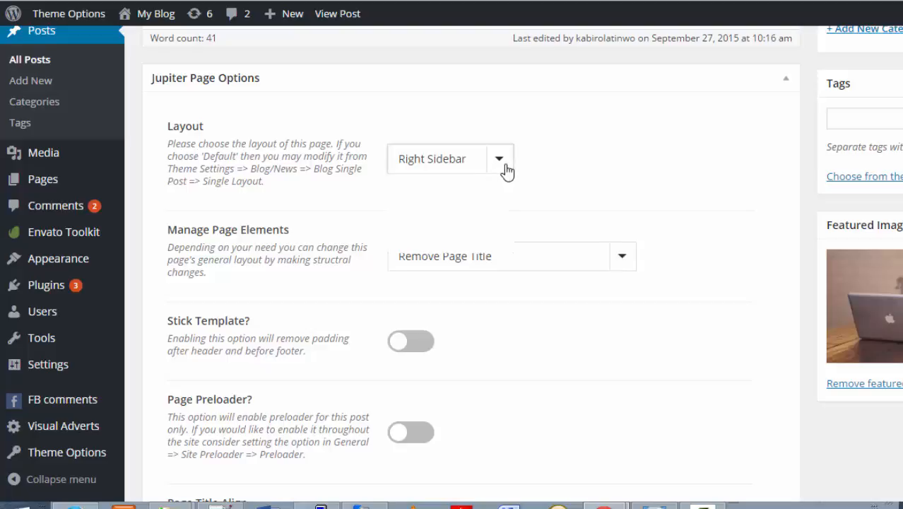
pyautogui.click(474, 231)
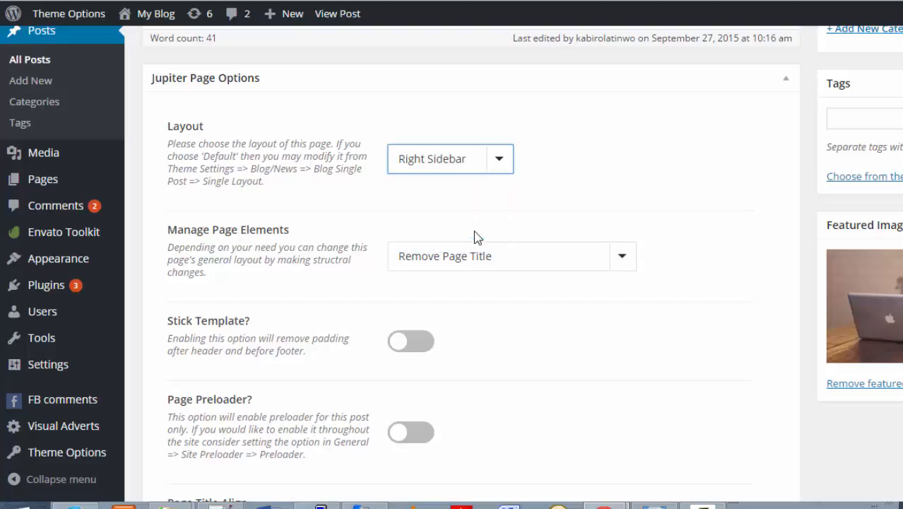
pyautogui.scroll(-1, 542, 240)
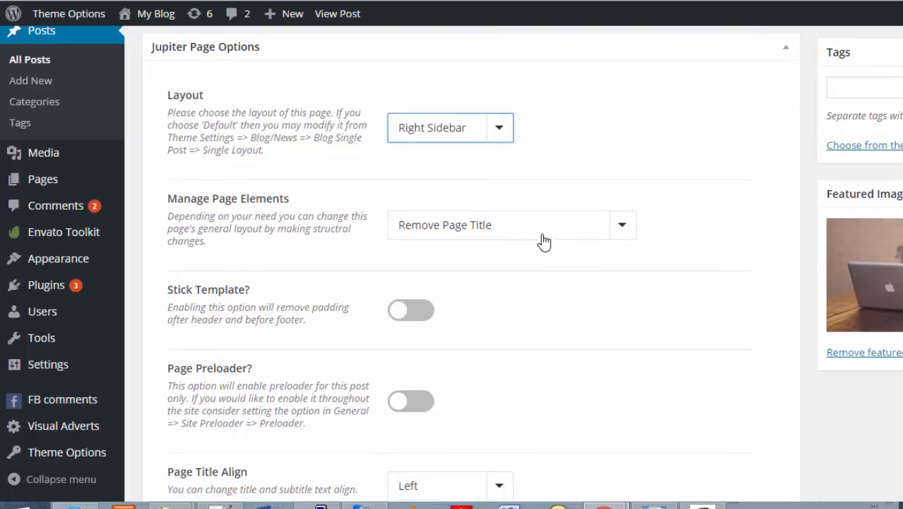
pyautogui.click(624, 227)
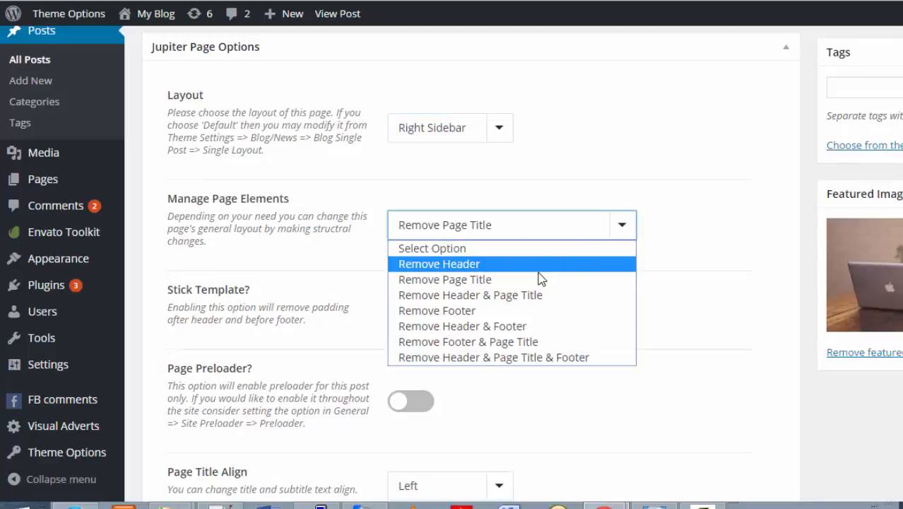
pyautogui.click(494, 285)
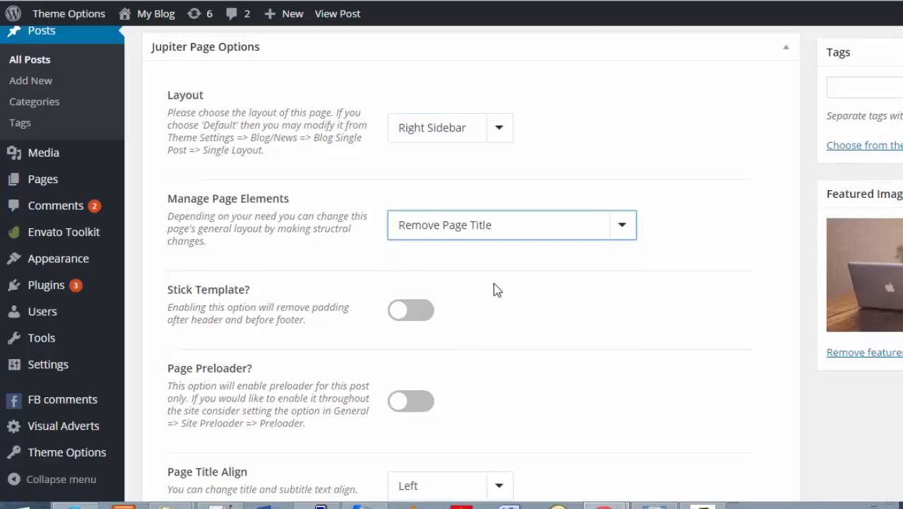
# Keep Page Widget Area as the post's custom sidebar.
pyautogui.scroll(-3, 495, 287)
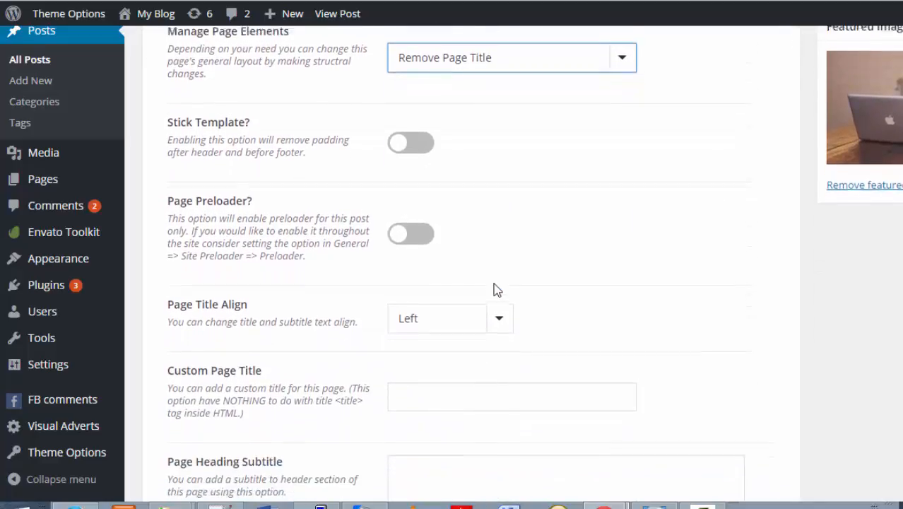
pyautogui.scroll(-3, 494, 286)
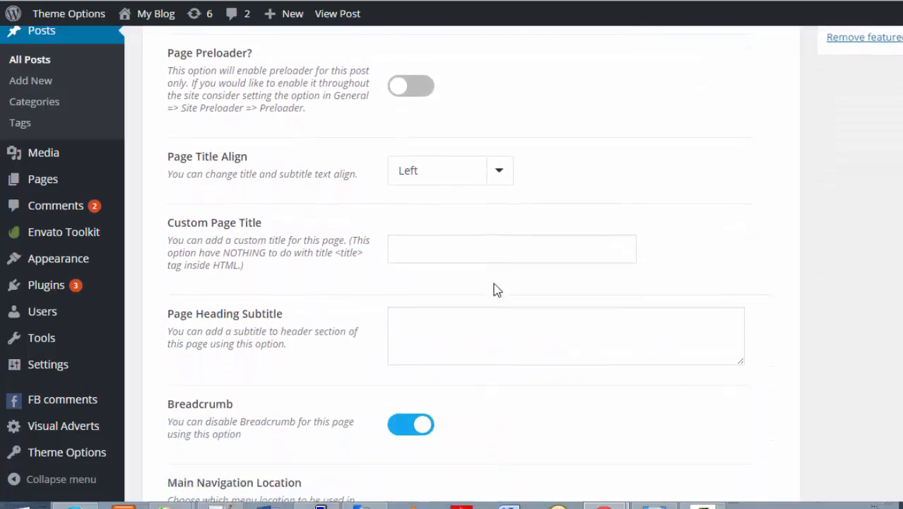
pyautogui.scroll(-3, 495, 283)
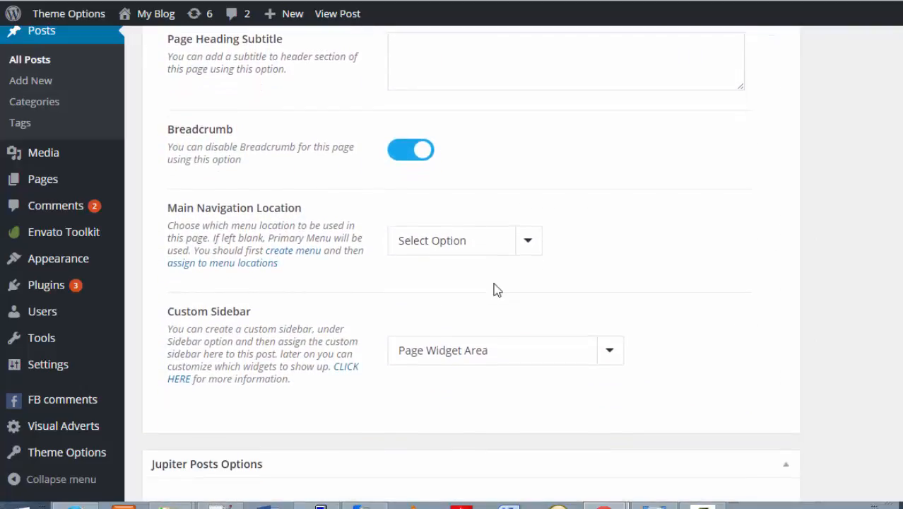
pyautogui.click(611, 353)
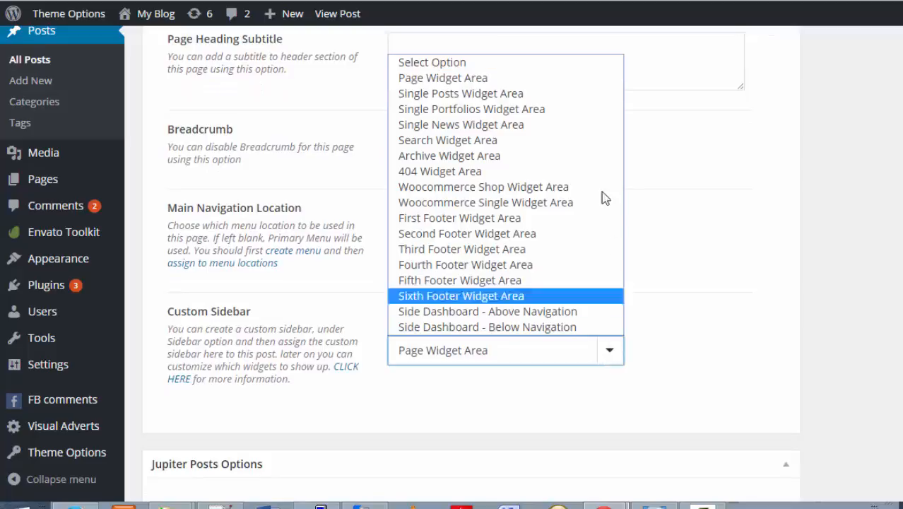
pyautogui.click(550, 78)
pyautogui.scroll(-3, 593, 426)
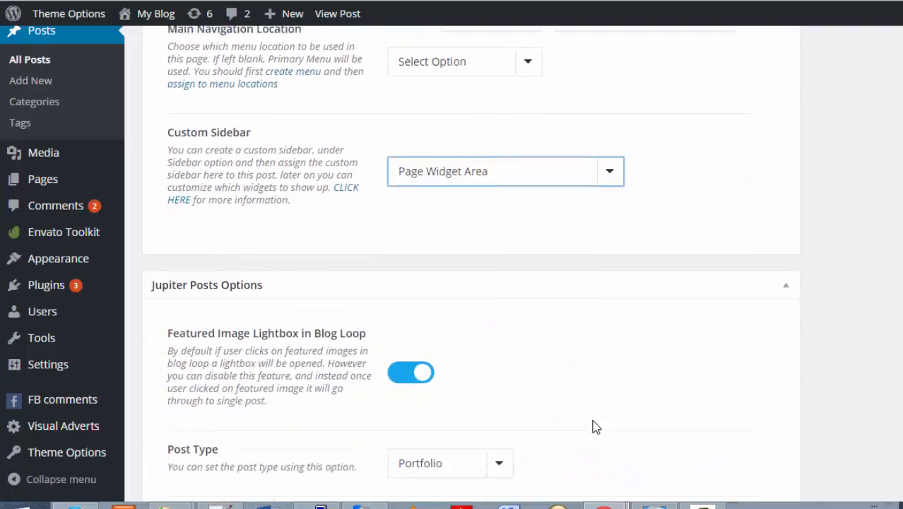
pyautogui.scroll(-2, 594, 426)
# Change the post type from Image to Portfolio and review the remaining post options.
pyautogui.scroll(-2, 593, 427)
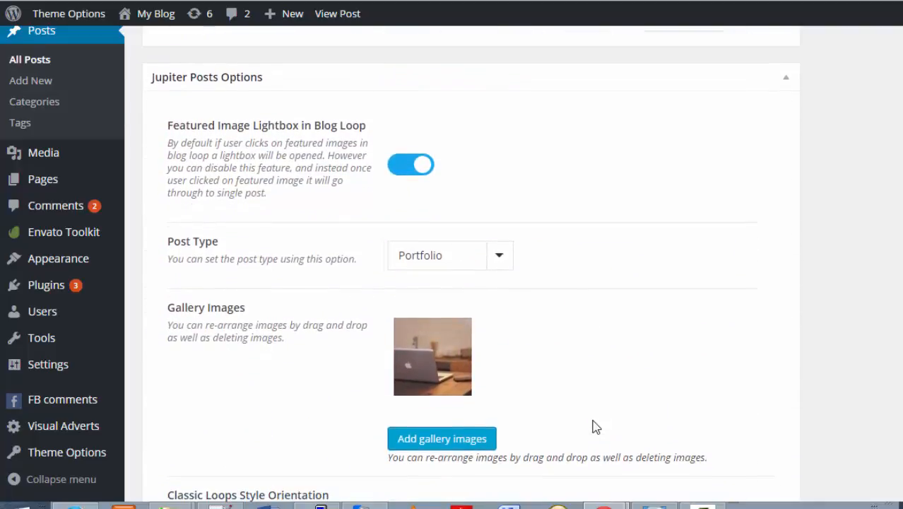
pyautogui.click(500, 260)
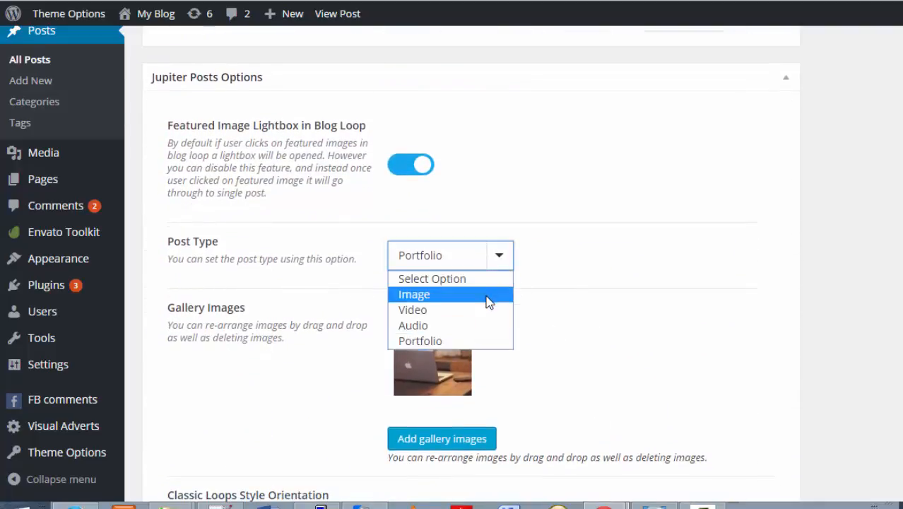
pyautogui.click(489, 292)
pyautogui.click(495, 268)
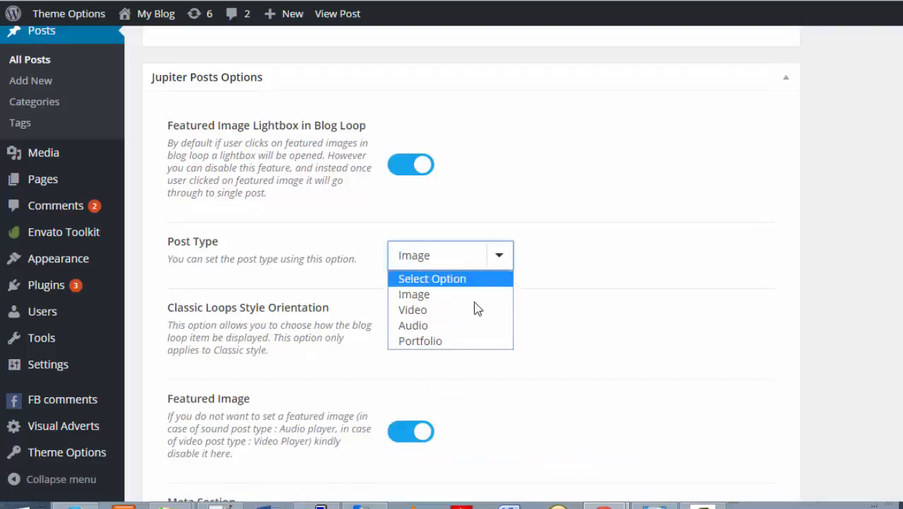
pyautogui.click(461, 344)
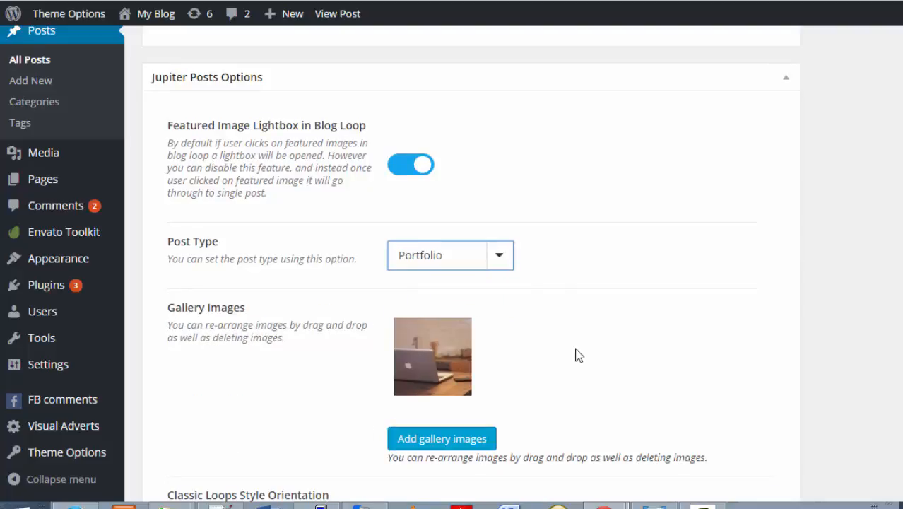
pyautogui.scroll(-2, 578, 355)
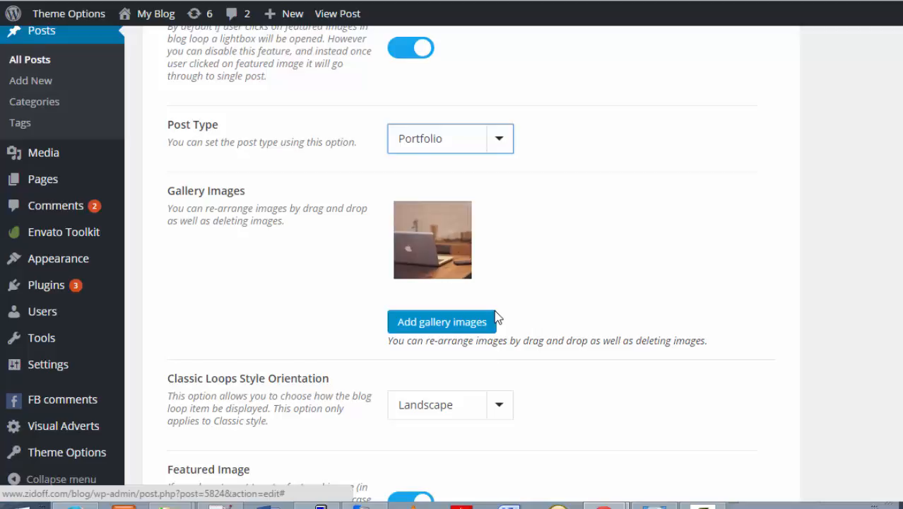
pyautogui.scroll(-5, 496, 318)
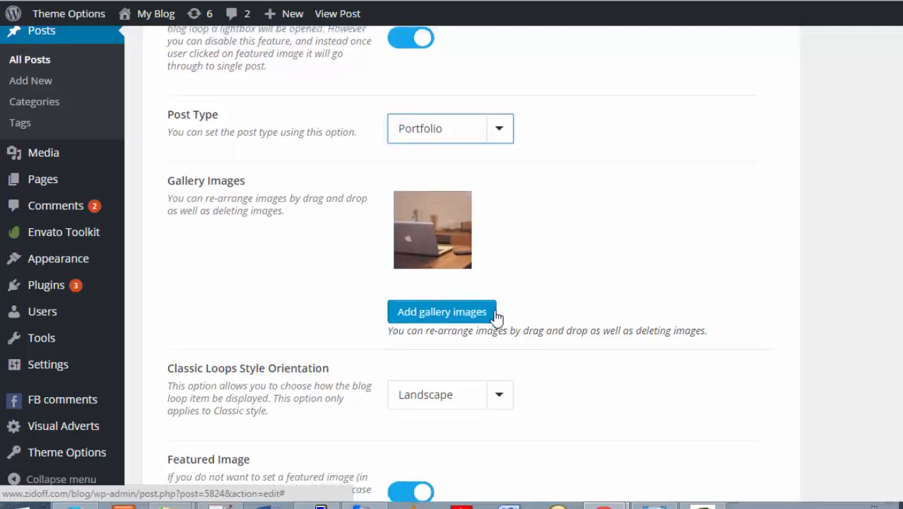
pyautogui.scroll(-5, 496, 319)
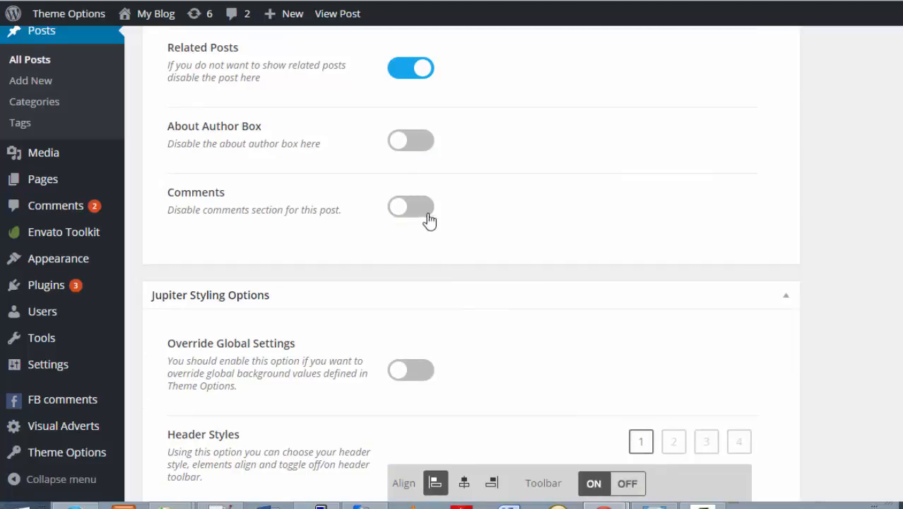
pyautogui.scroll(-2, 540, 233)
pyautogui.scroll(8, 540, 233)
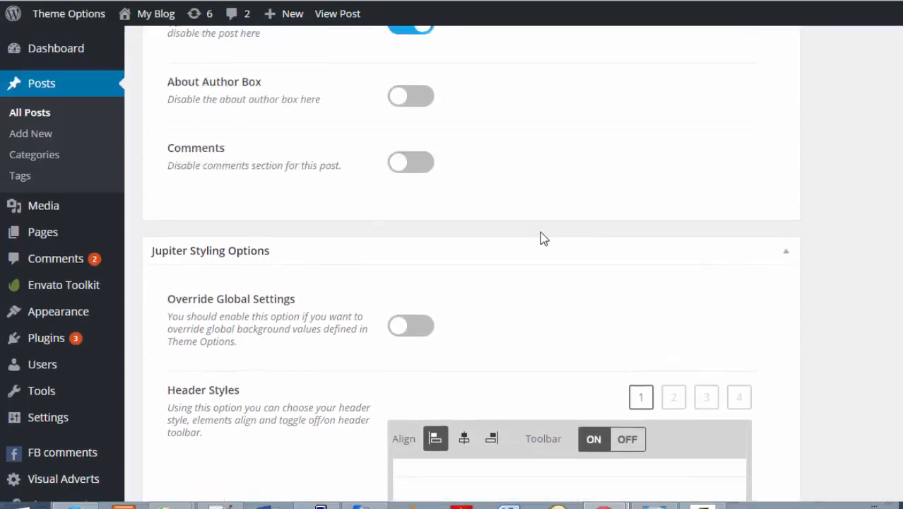
pyautogui.scroll(10, 542, 233)
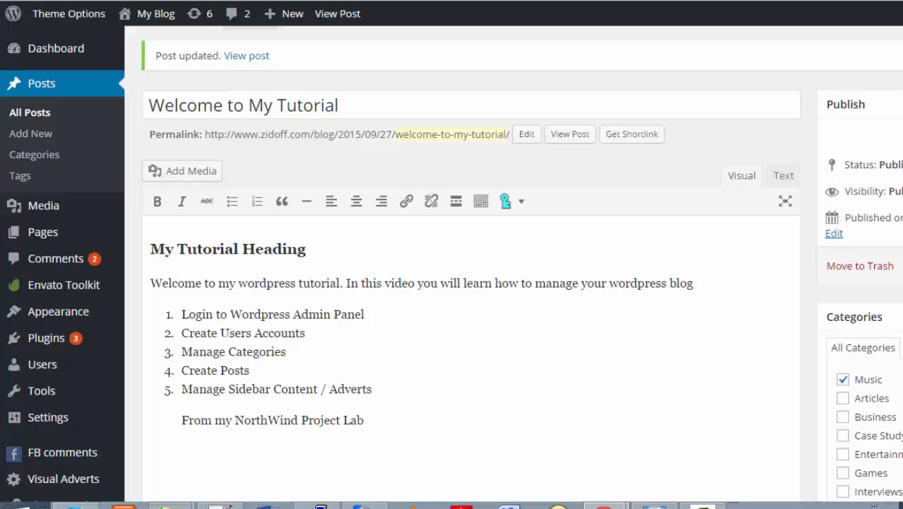
pyautogui.scroll(1, 674, 126)
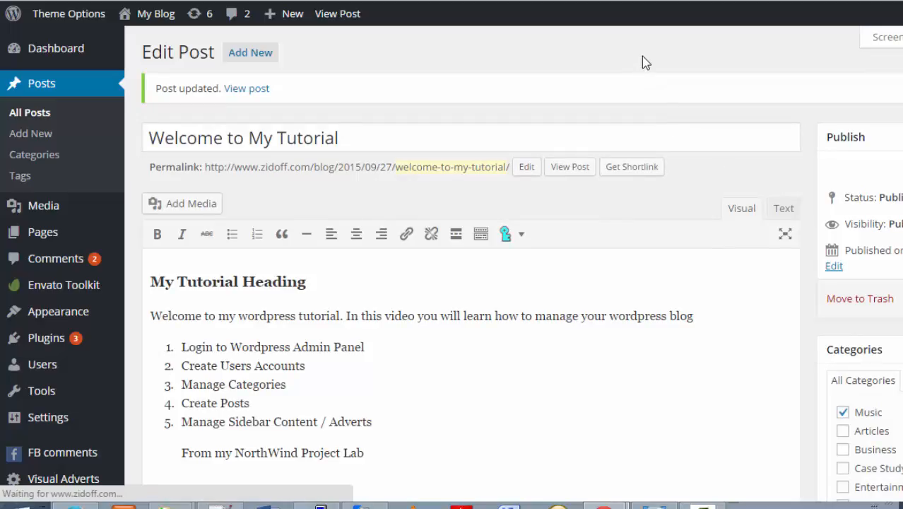
# Open the updated Welcome to My Tutorial post in a new browser tab.
pyautogui.rightClick(254, 96)
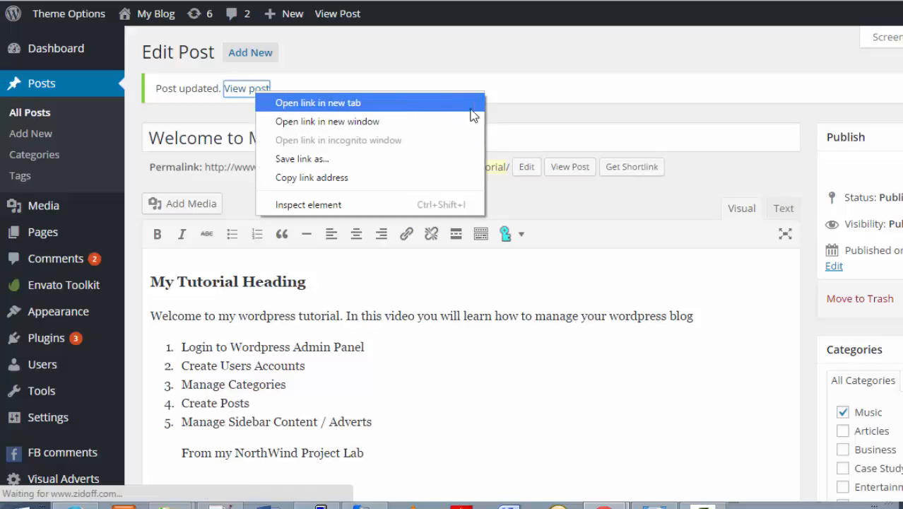
pyautogui.click(532, 125)
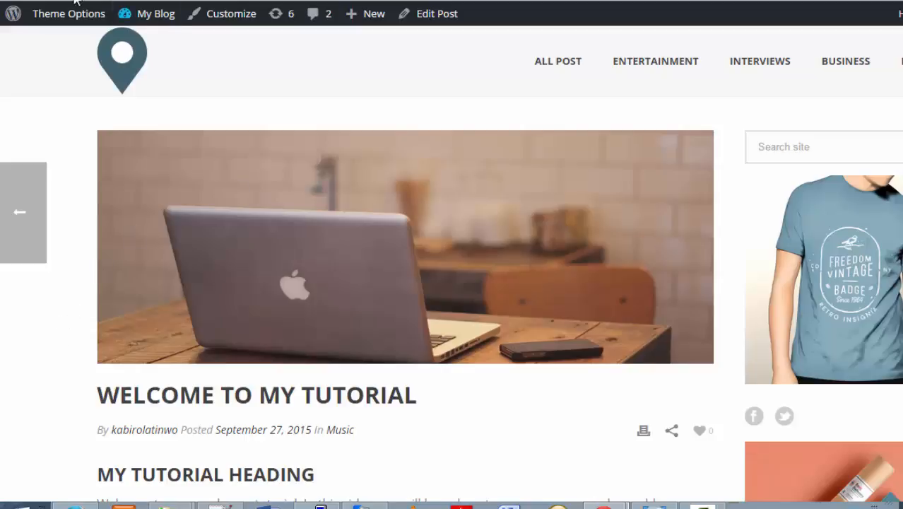
# Scroll through the published post and try its Facebook comment box.
pyautogui.scroll(-2, 80, 289)
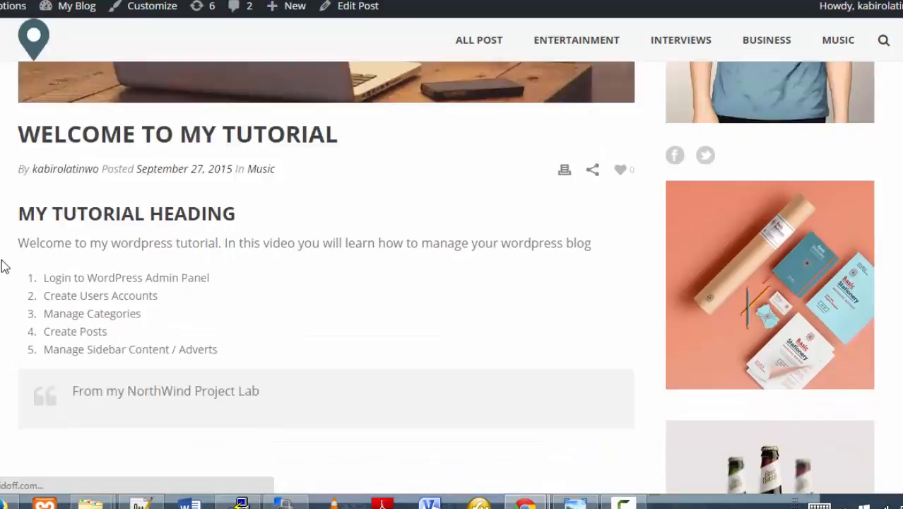
pyautogui.scroll(-2, 4, 266)
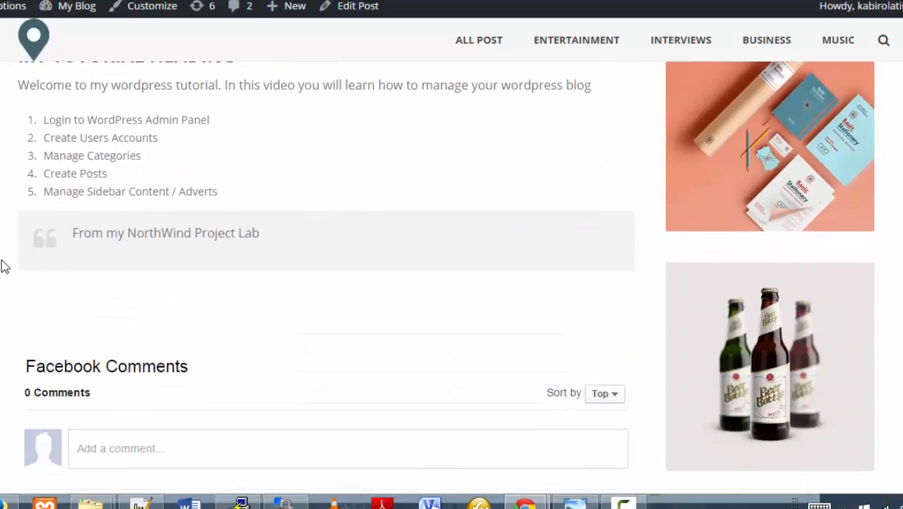
pyautogui.scroll(5, 4, 265)
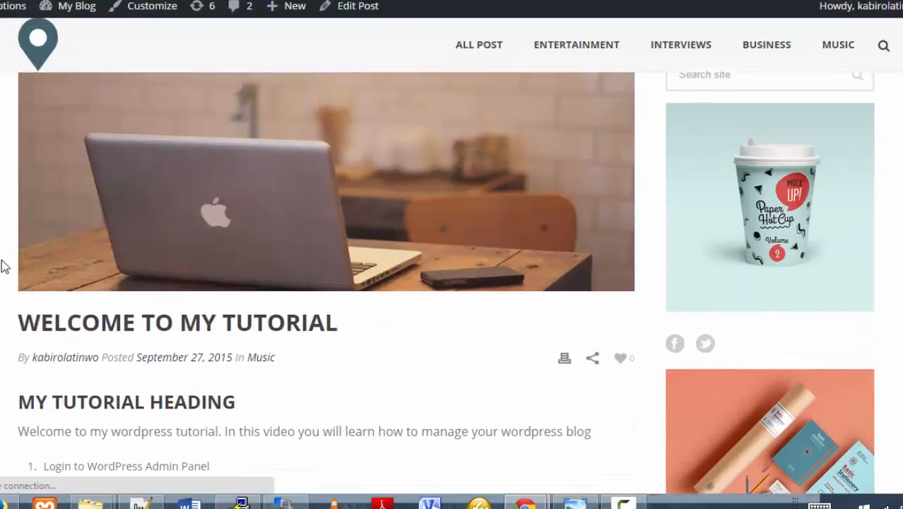
pyautogui.scroll(1, 799, 176)
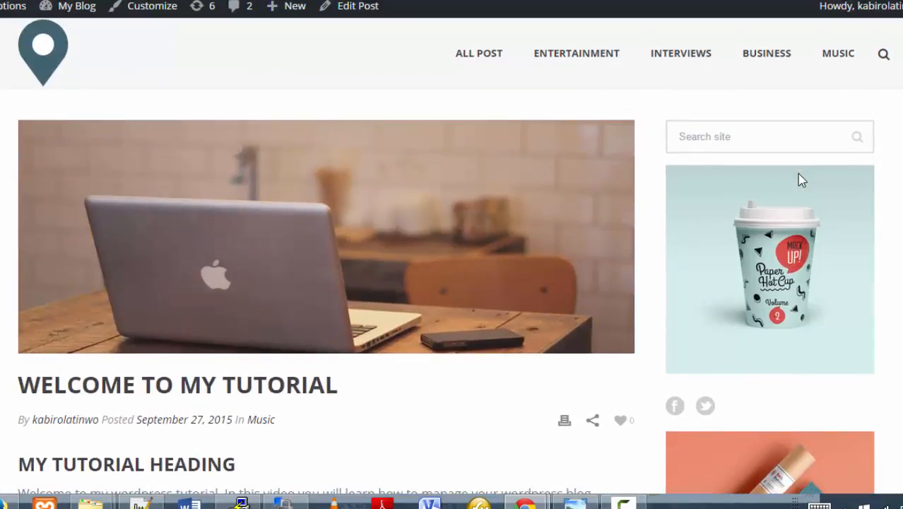
pyautogui.scroll(-2, 799, 177)
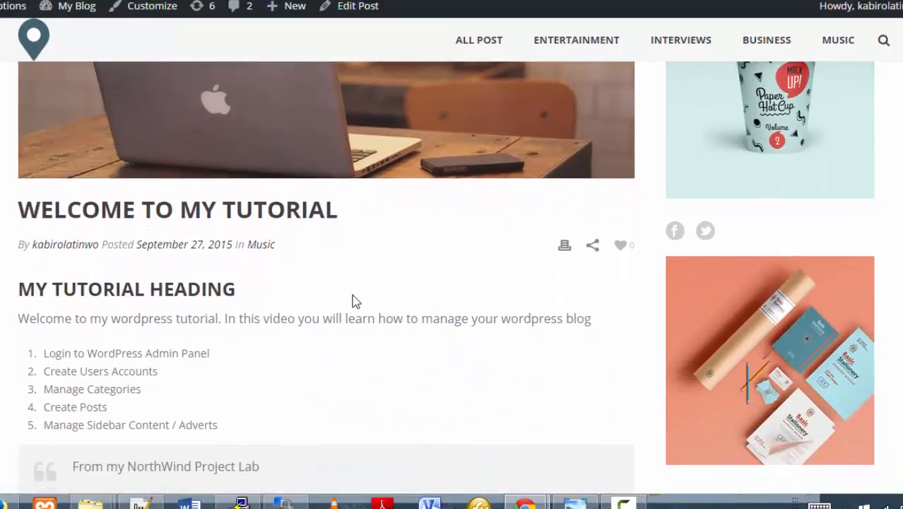
pyautogui.scroll(-2, 353, 299)
pyautogui.scroll(-3, 352, 298)
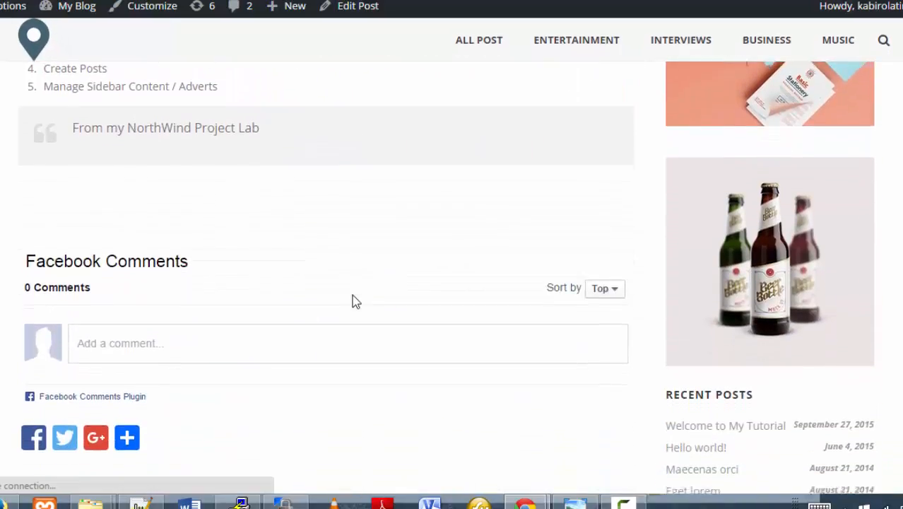
pyautogui.click(354, 295)
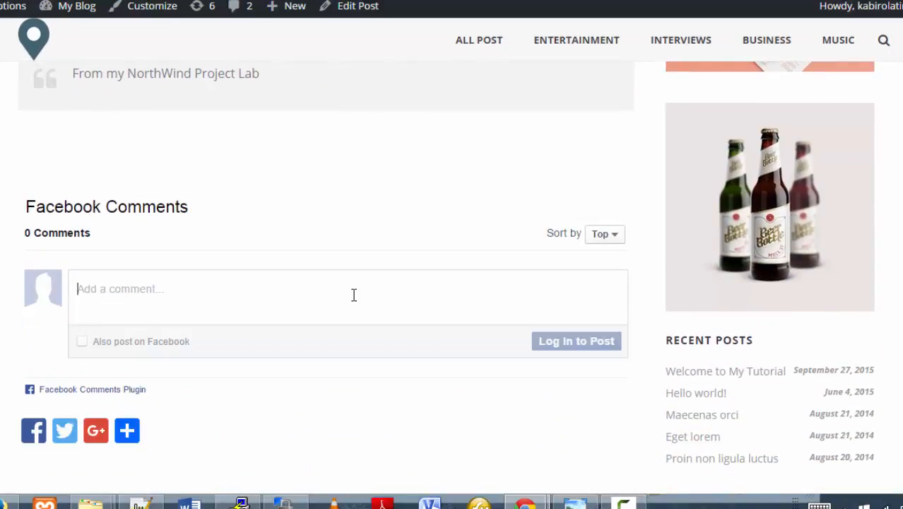
# Scroll the rest of the post and return to the top of the page.
pyautogui.scroll(-1, 354, 295)
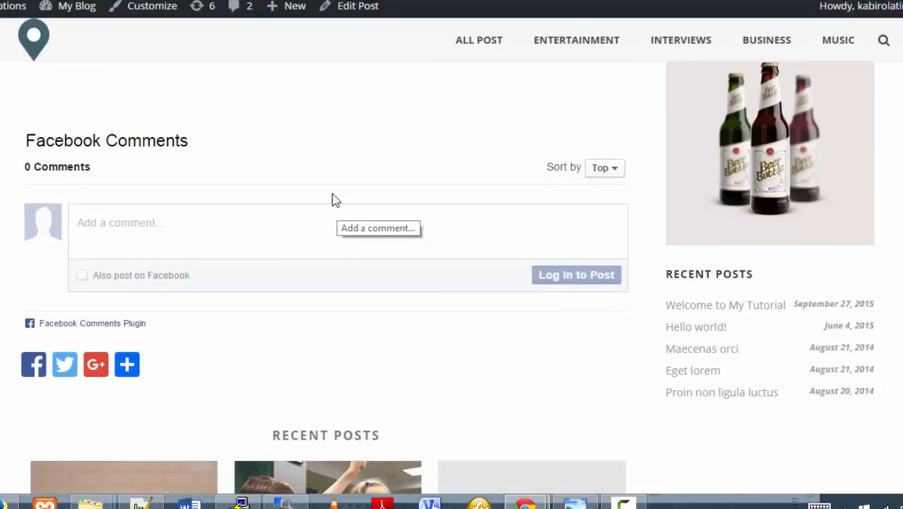
pyautogui.scroll(-2, 316, 151)
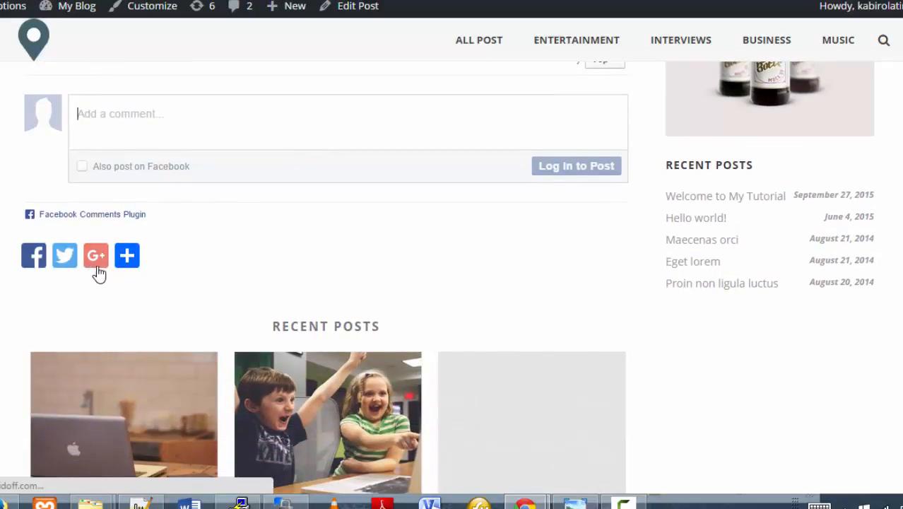
pyautogui.moveTo(129, 276)
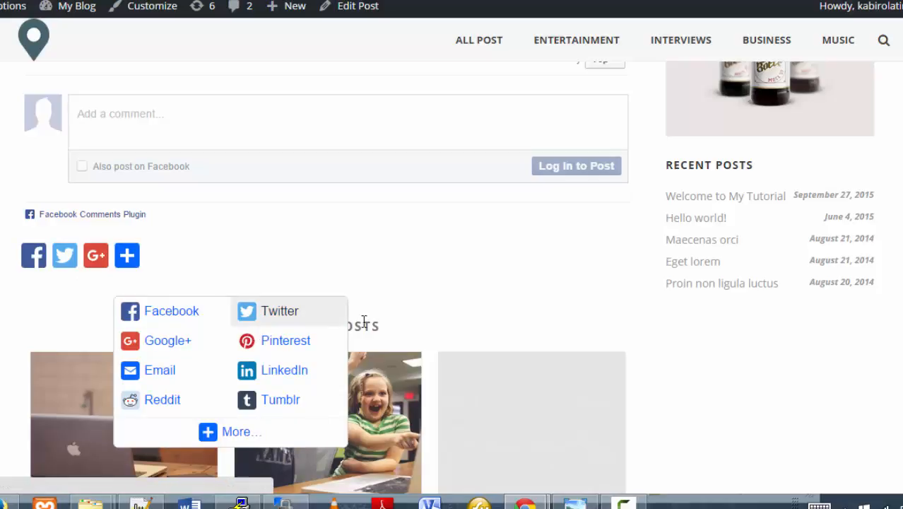
pyautogui.scroll(-3, 445, 312)
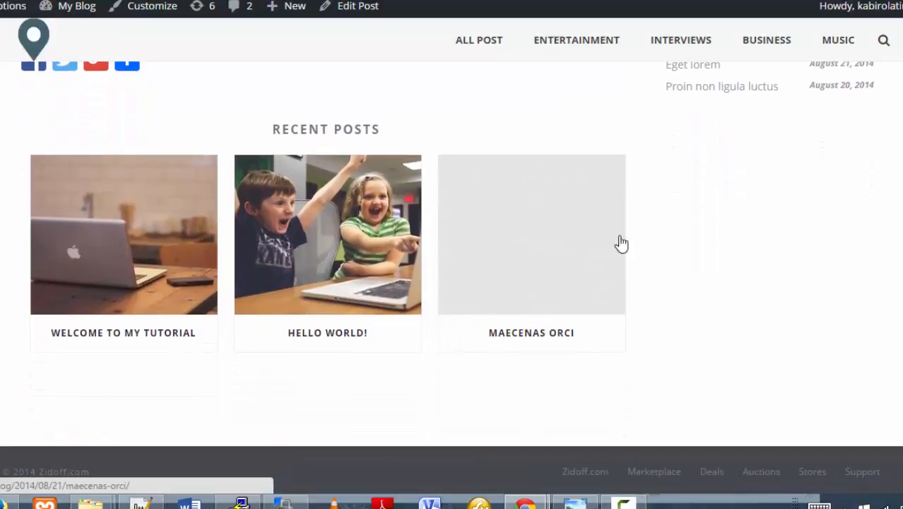
pyautogui.scroll(10, 763, 234)
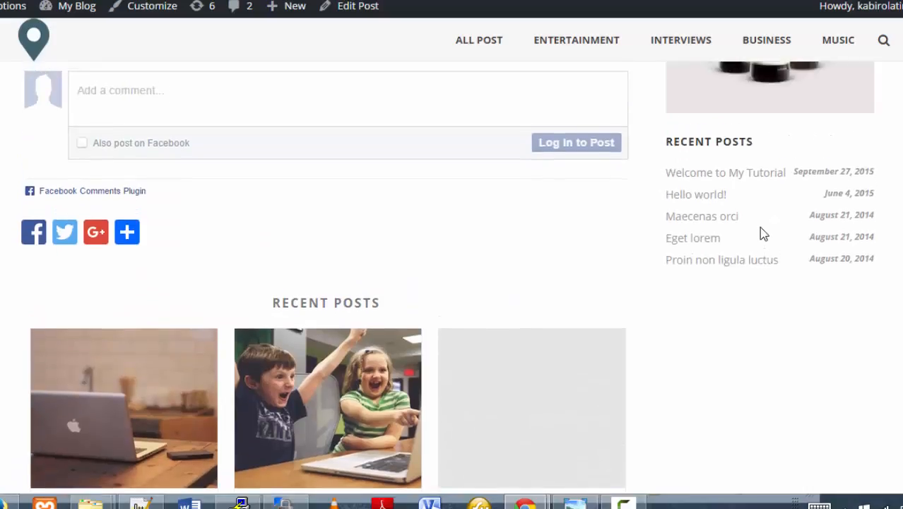
pyautogui.scroll(3, 763, 234)
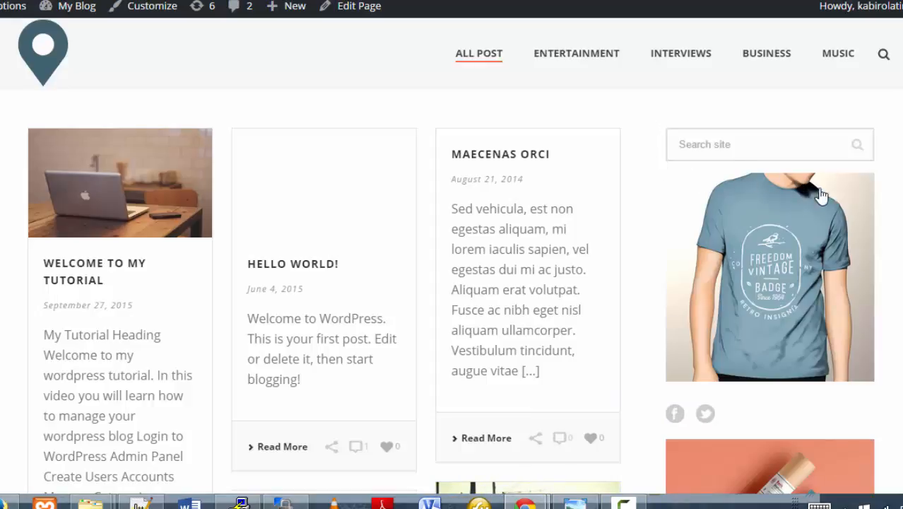
# Switch between the Welcome to My Tutorial post and the blog's post listing.
pyautogui.scroll(-2, 887, 179)
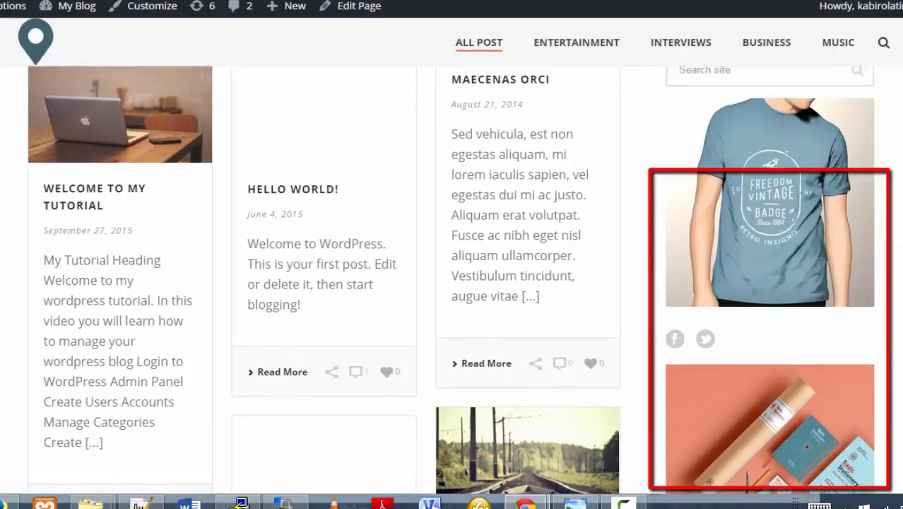
pyautogui.scroll(1, 887, 179)
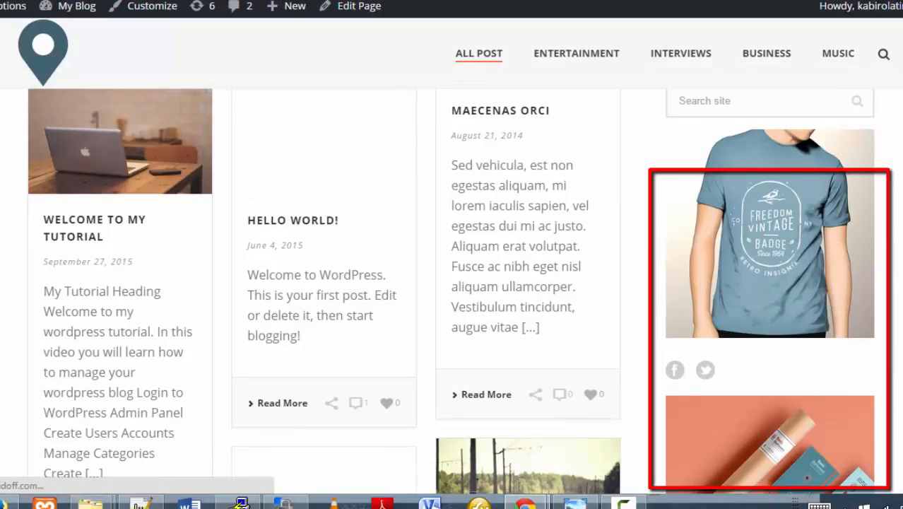
pyautogui.scroll(1, 840, 153)
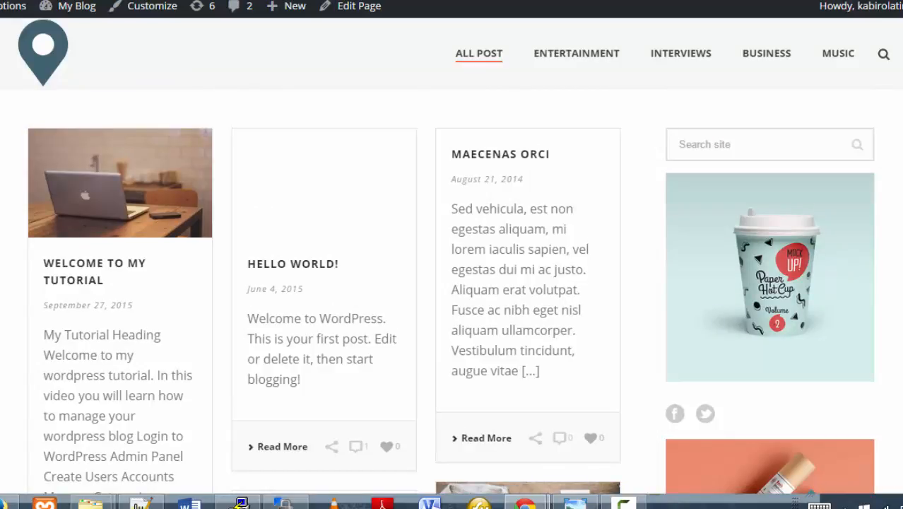
pyautogui.hotkey('ctrl', 'Tab')
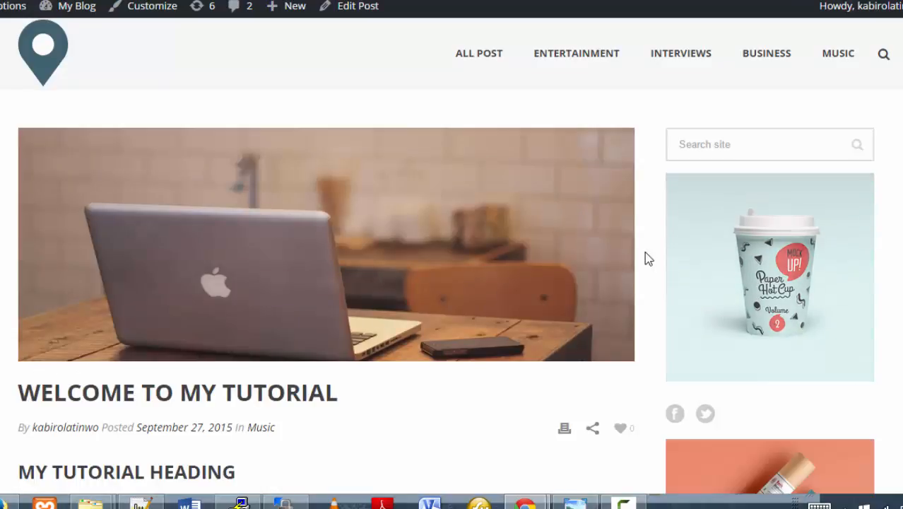
pyautogui.scroll(-5, 645, 255)
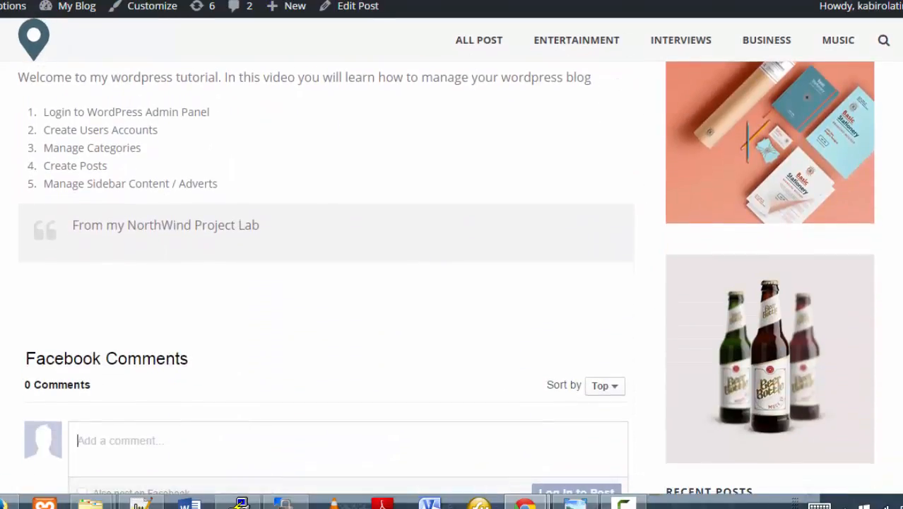
pyautogui.hotkey('ctrl', 'Tab')
# Scroll the blog page to watch the adverts rotating in the sidebar slider.
pyautogui.scroll(-1, 645, 168)
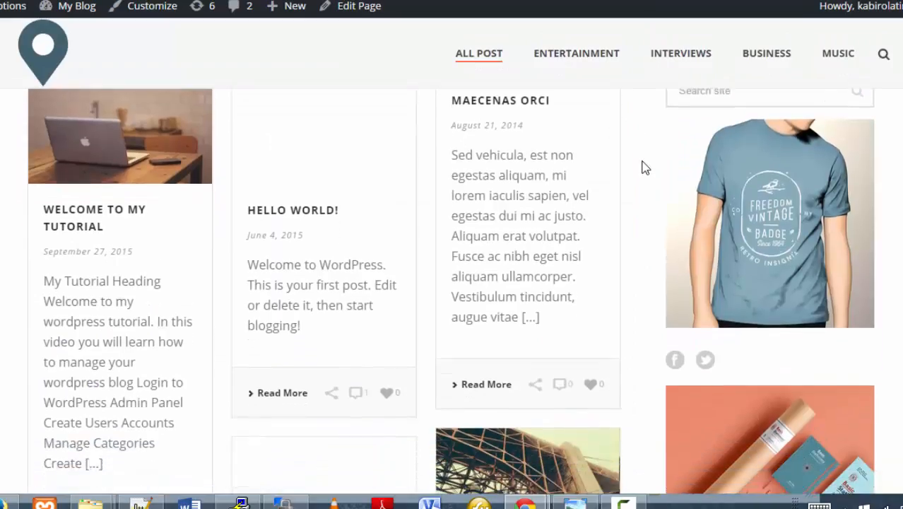
pyautogui.scroll(-1, 646, 170)
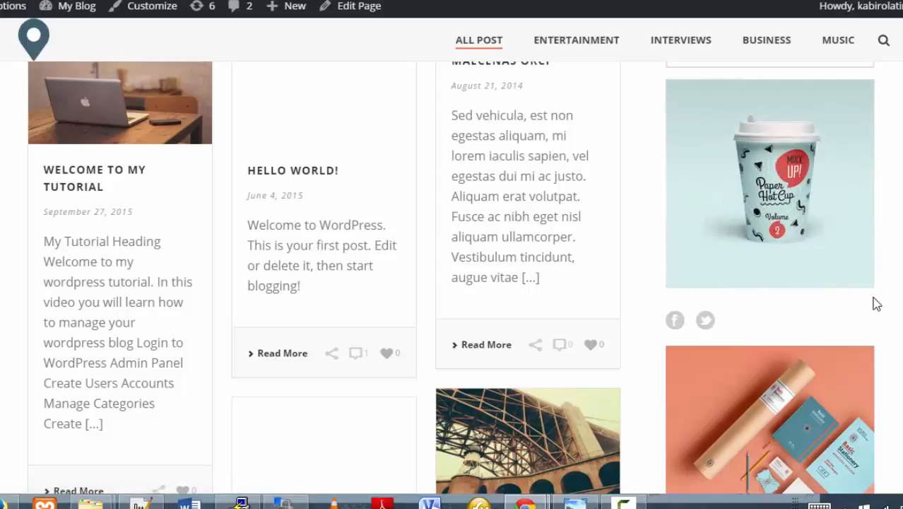
pyautogui.scroll(-3, 877, 349)
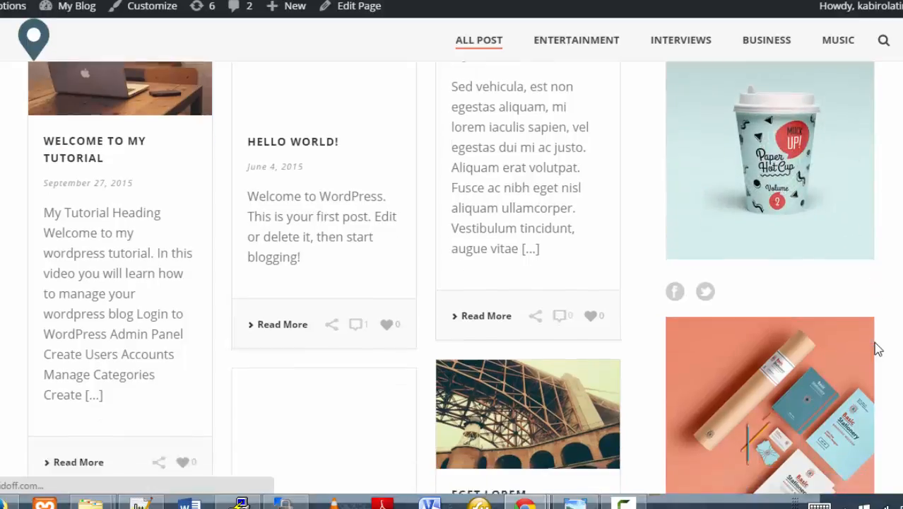
pyautogui.scroll(-3, 815, 285)
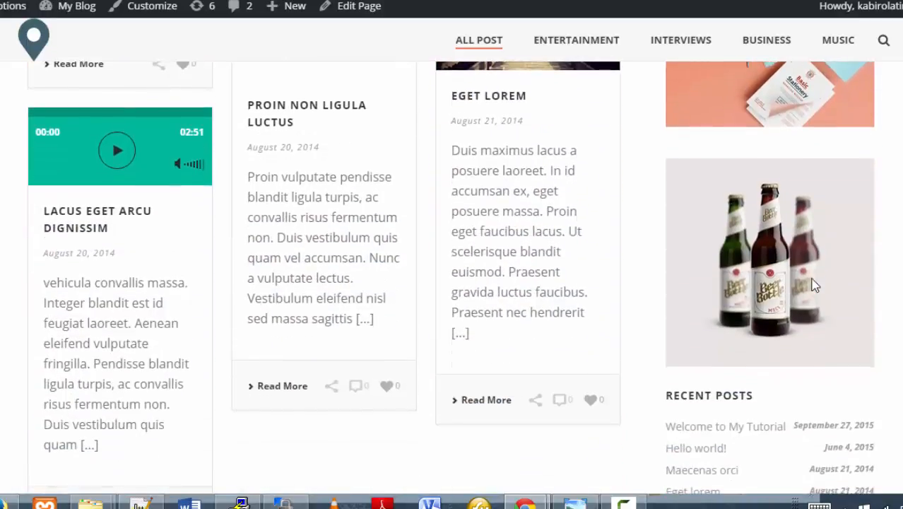
pyautogui.scroll(-3, 814, 284)
pyautogui.scroll(8, 814, 285)
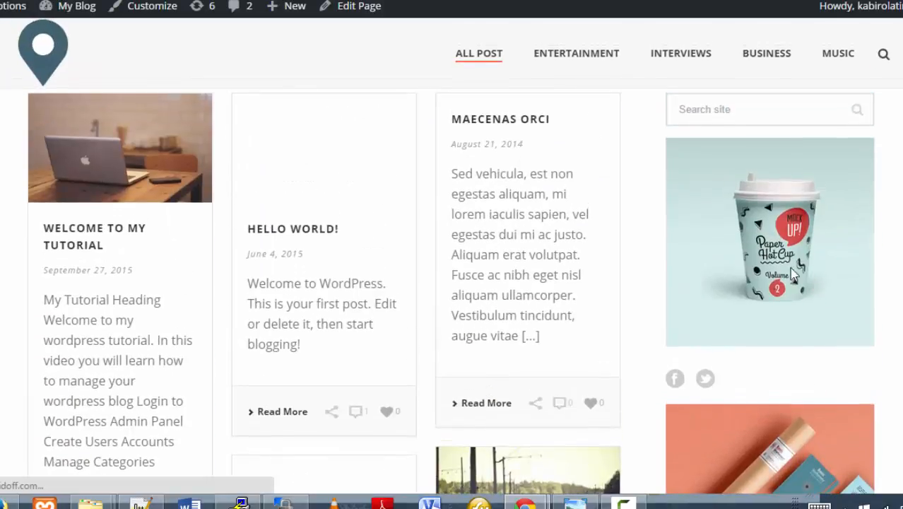
pyautogui.scroll(-3, 799, 352)
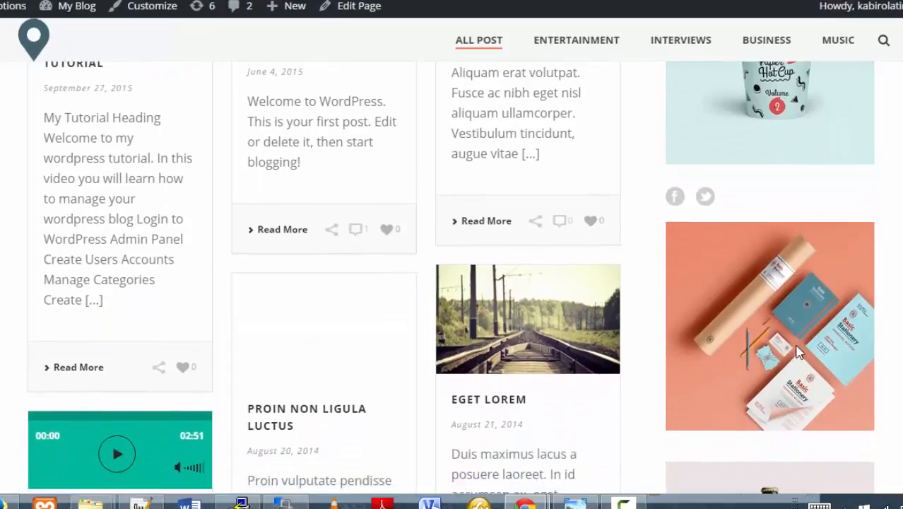
pyautogui.scroll(-3, 799, 352)
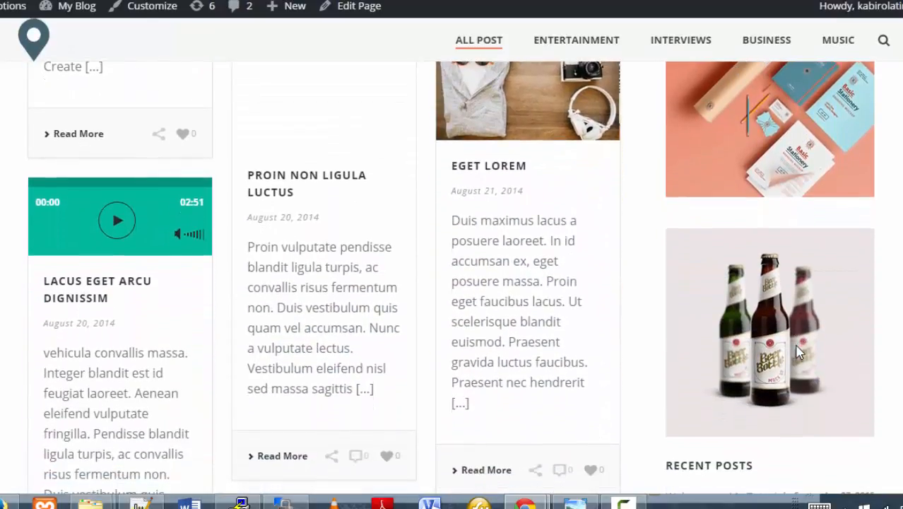
pyautogui.scroll(4, 799, 352)
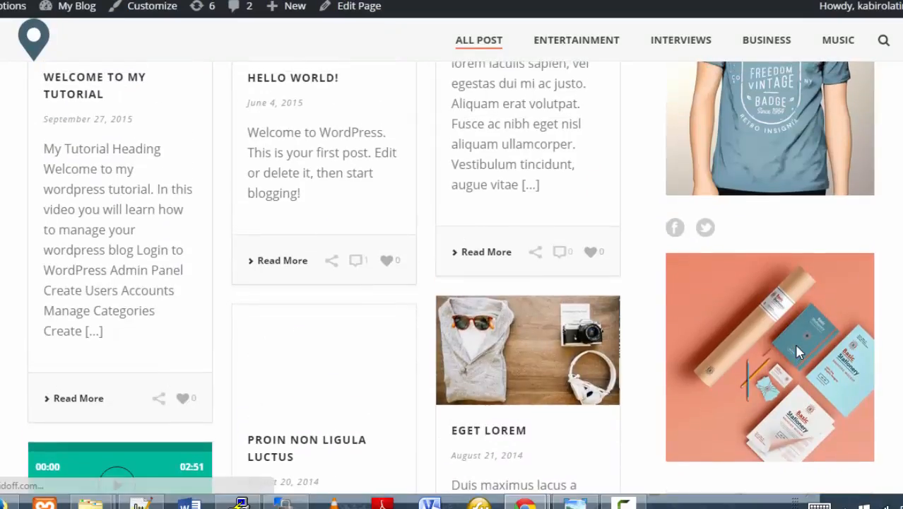
pyautogui.scroll(2, 799, 352)
pyautogui.scroll(1, 798, 352)
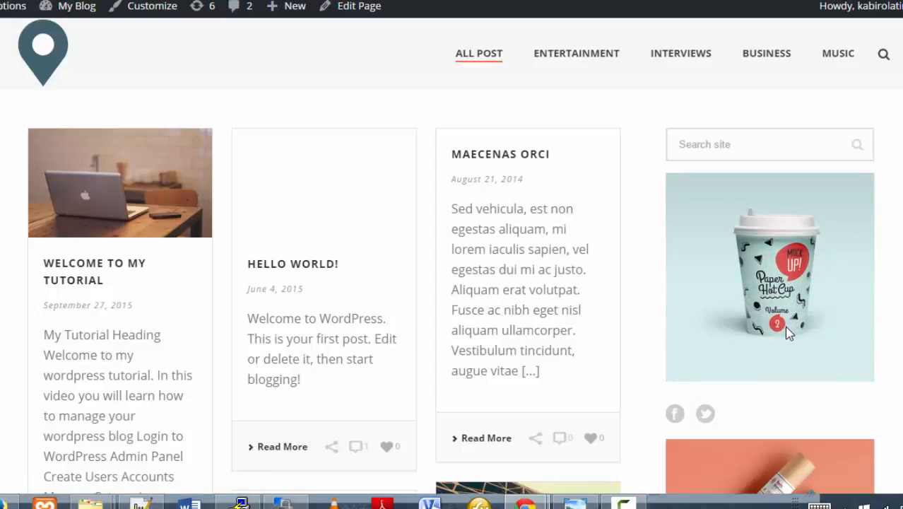
pyautogui.scroll(-1, 789, 334)
pyautogui.scroll(-2, 789, 333)
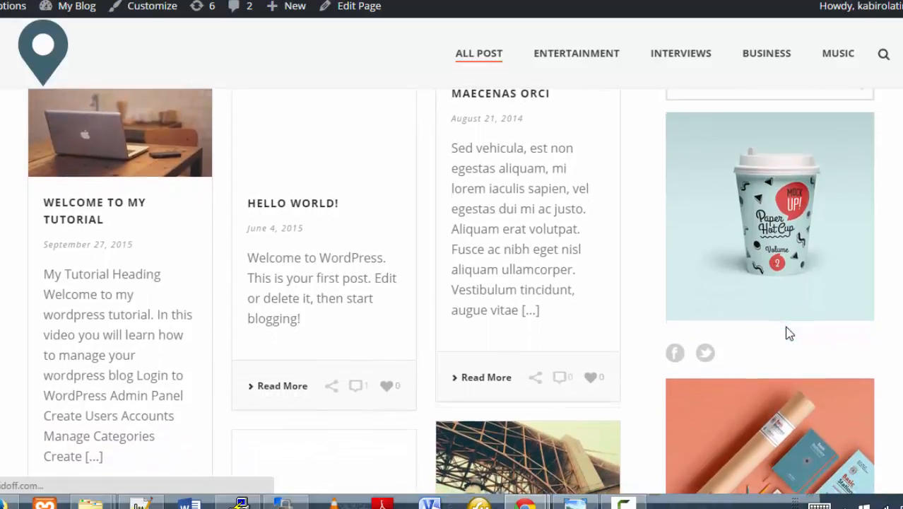
pyautogui.scroll(-5, 789, 334)
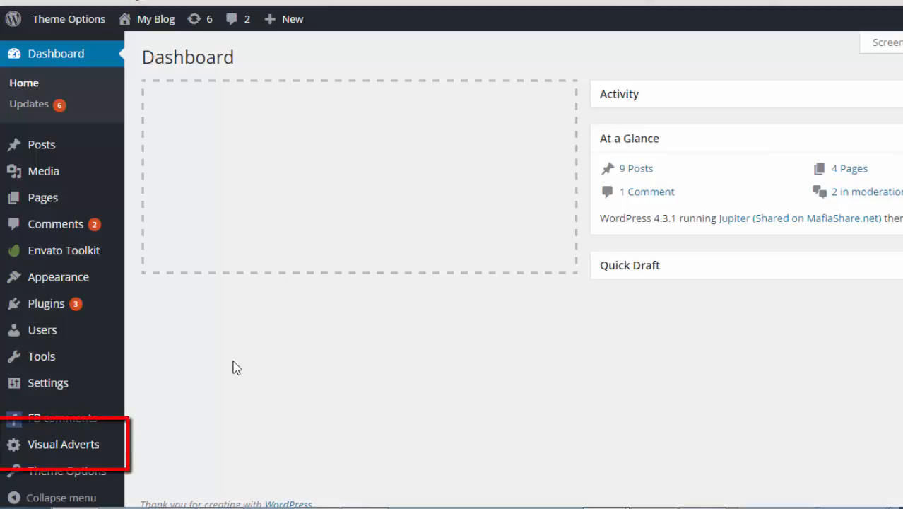
# Open Visual Adverts > Adverts to list the three existing adverts.
pyautogui.moveTo(91, 448)
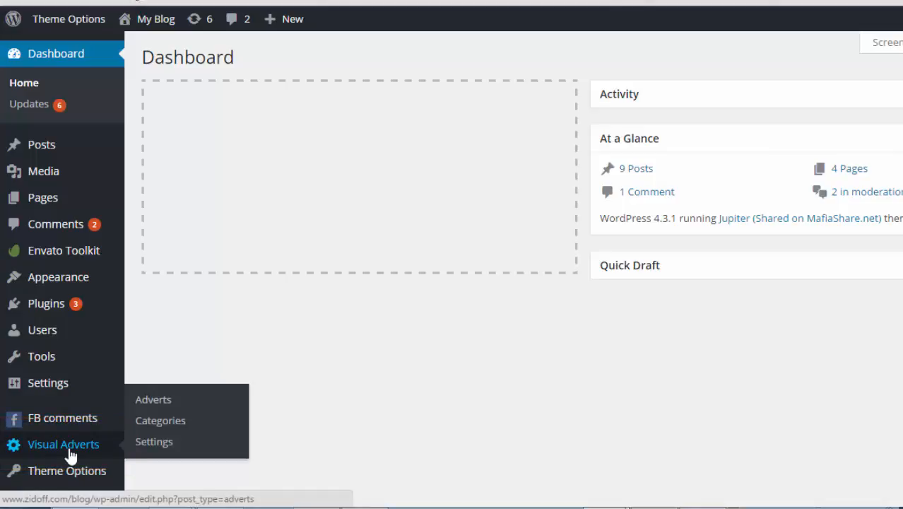
pyautogui.click(153, 400)
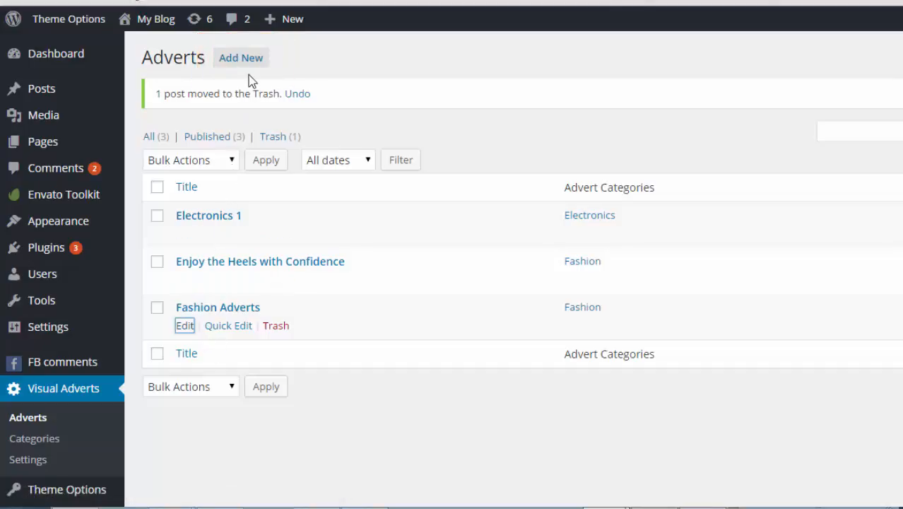
# Start a new advert with the Add New button on the Adverts page.
pyautogui.rightClick(247, 57)
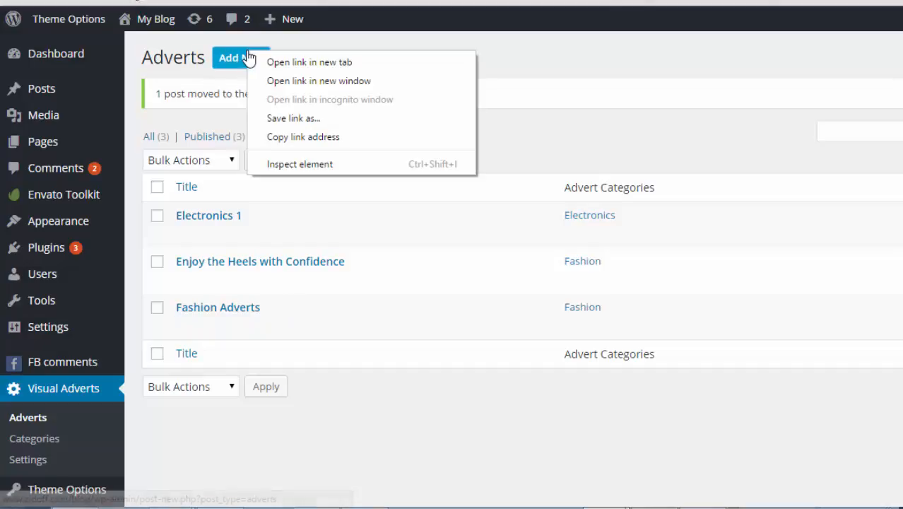
pyautogui.click(280, 63)
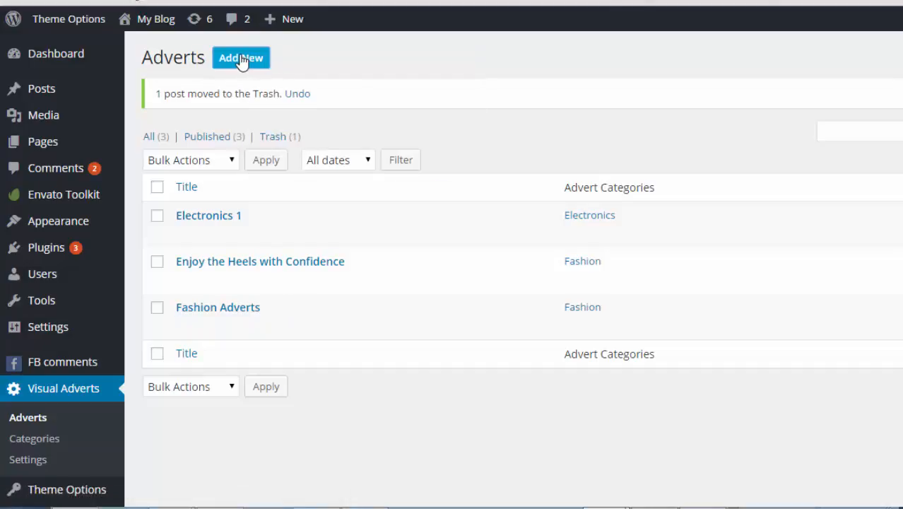
pyautogui.click(244, 60)
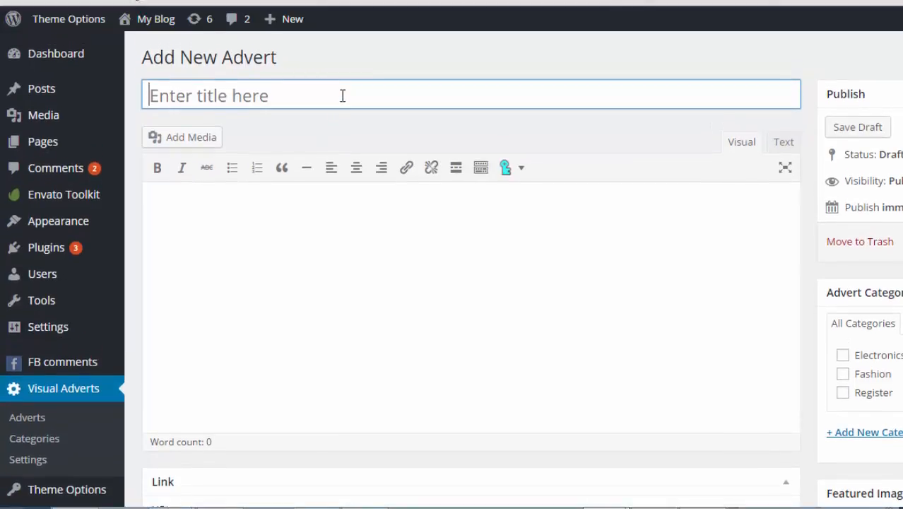
# Title the new advert 'My Money Making Machine Advert'.
pyautogui.click(343, 95)
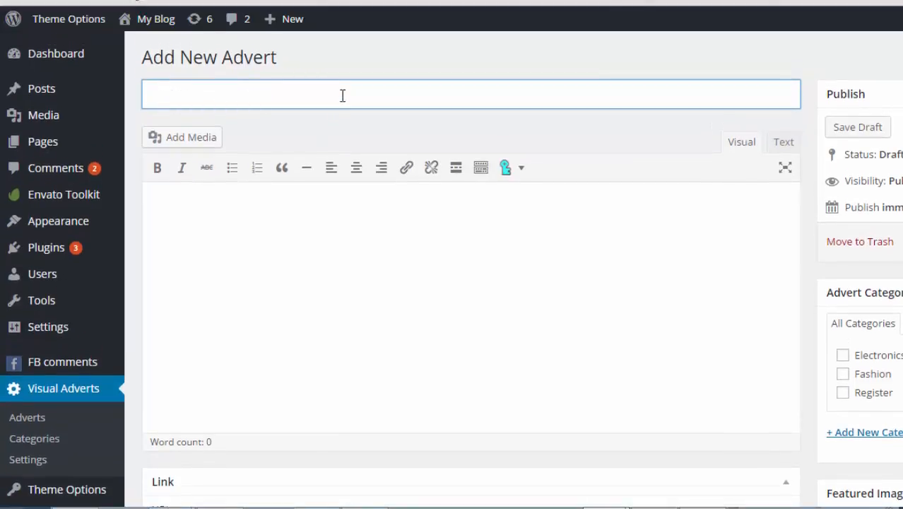
pyautogui.write('My Money ')
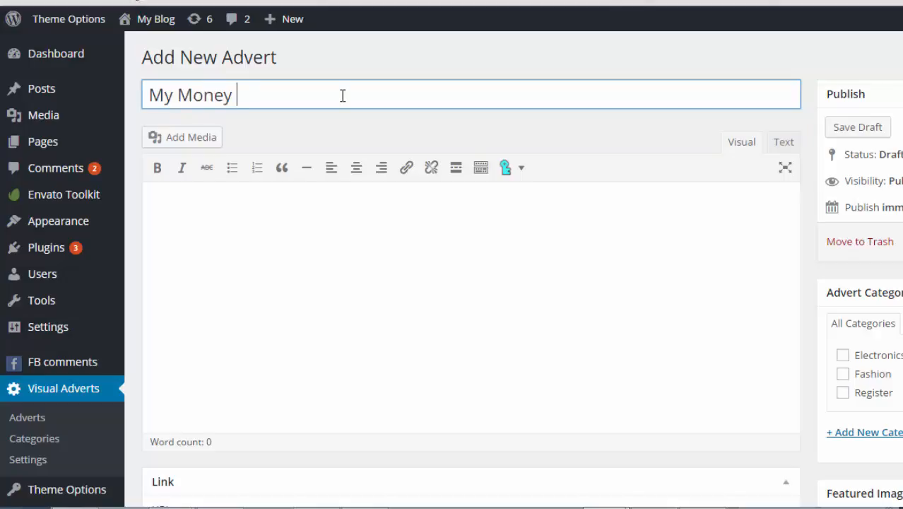
pyautogui.write('Making Machine Advert')
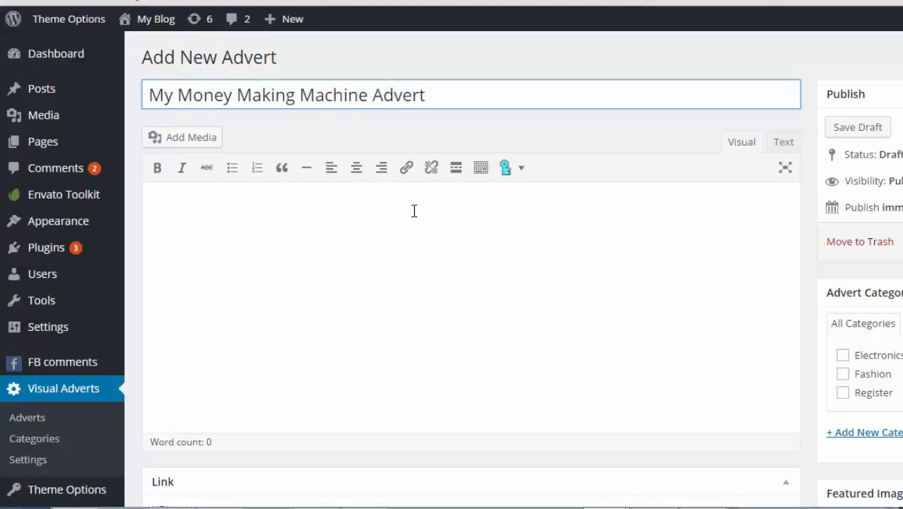
pyautogui.scroll(-1, 414, 210)
pyautogui.scroll(-1, 414, 210)
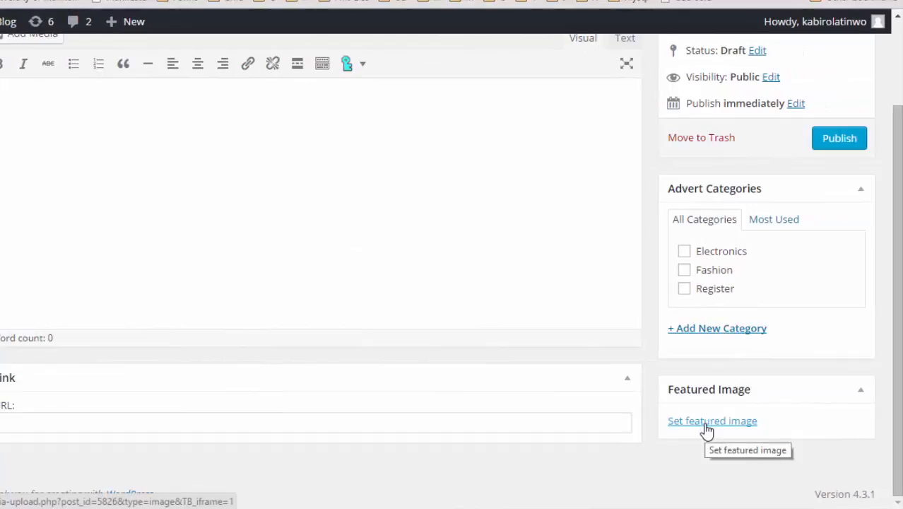
# Set p-07.jpg, the yellow Freedom Vintage Badge, as the advert's featured image.
pyautogui.click(707, 424)
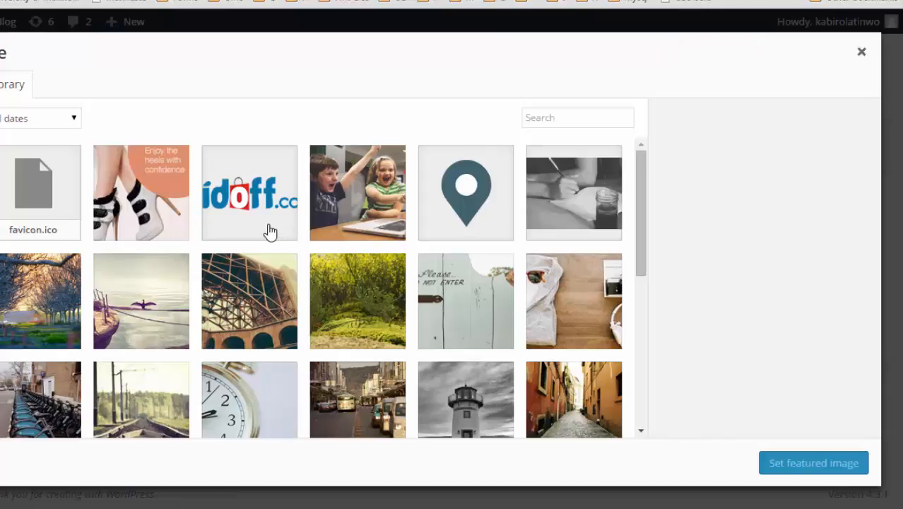
pyautogui.scroll(-4, 270, 231)
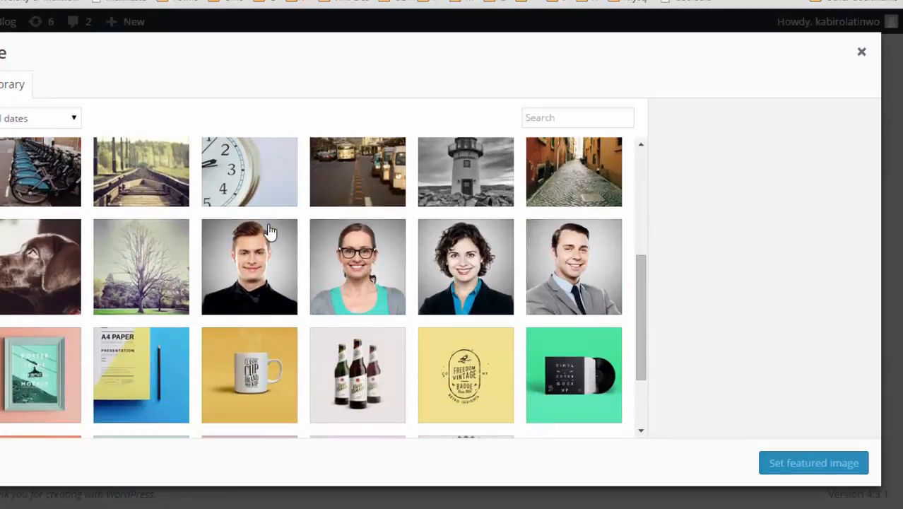
pyautogui.scroll(-2, 269, 231)
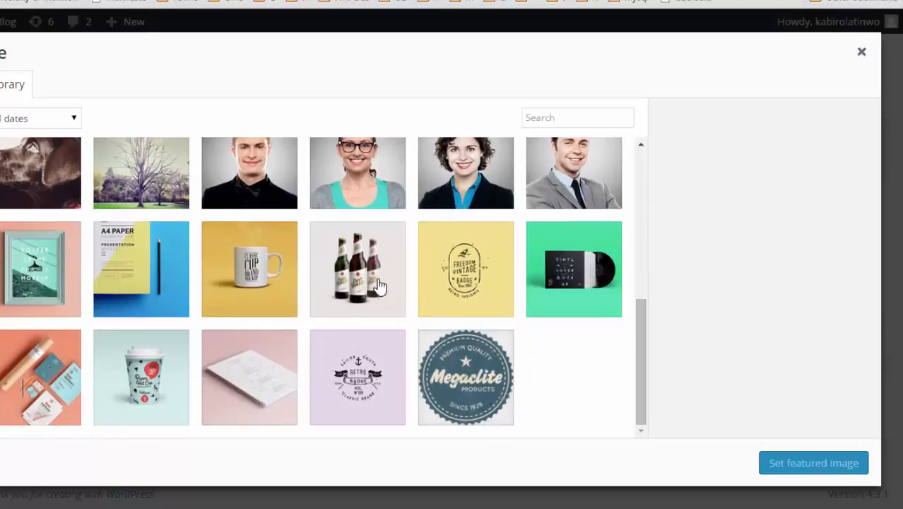
pyautogui.click(463, 300)
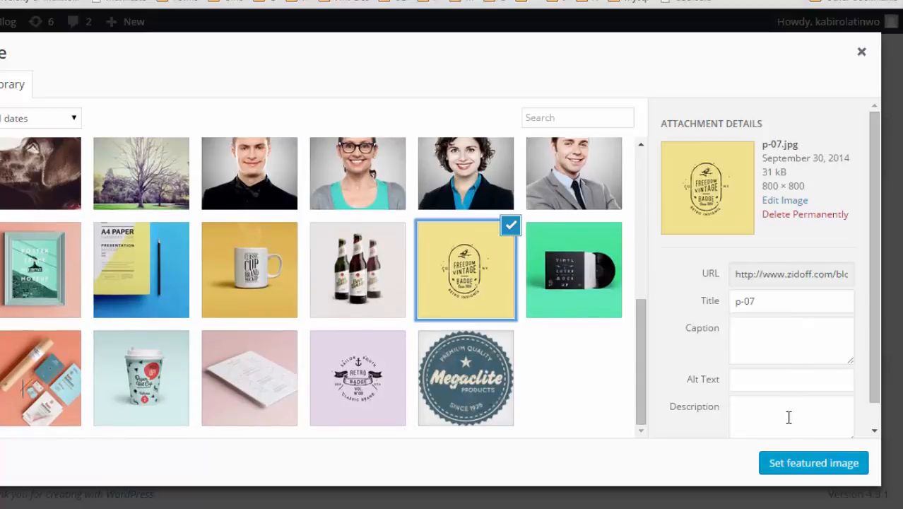
pyautogui.click(792, 463)
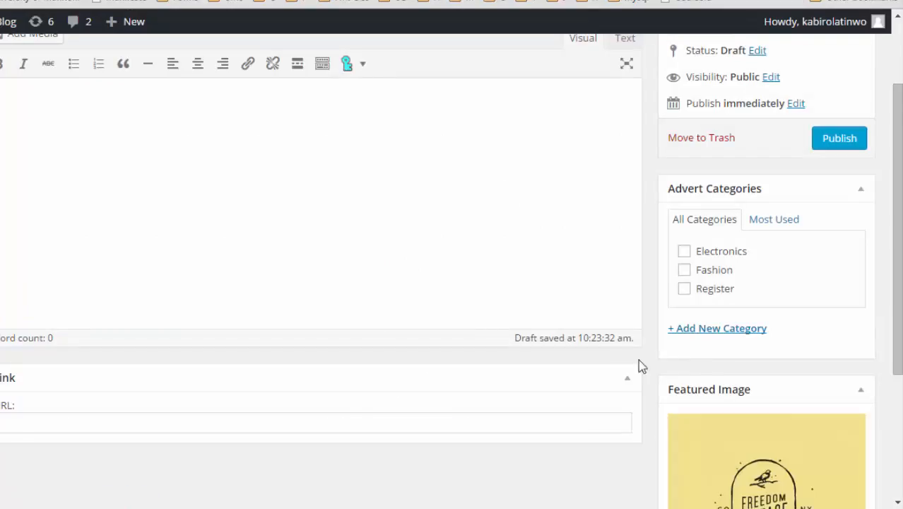
pyautogui.scroll(-2, 625, 373)
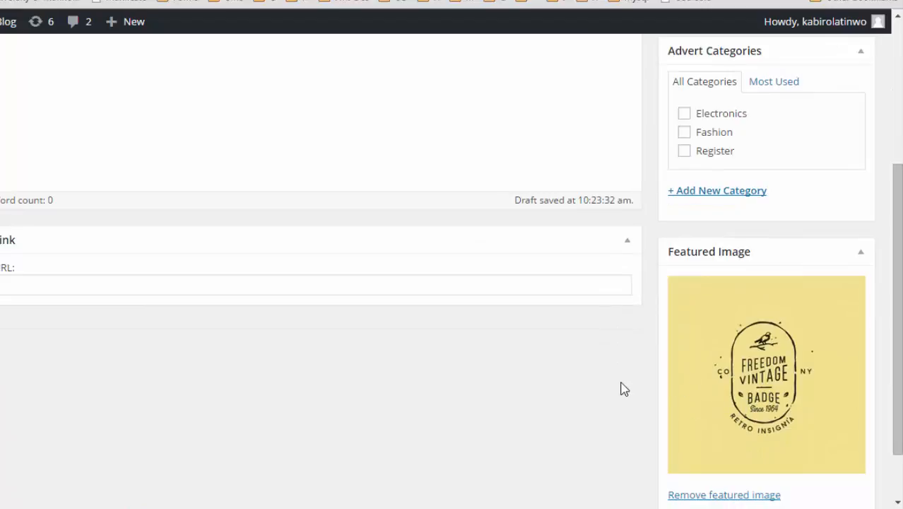
pyautogui.scroll(1, 623, 388)
pyautogui.click(536, 333)
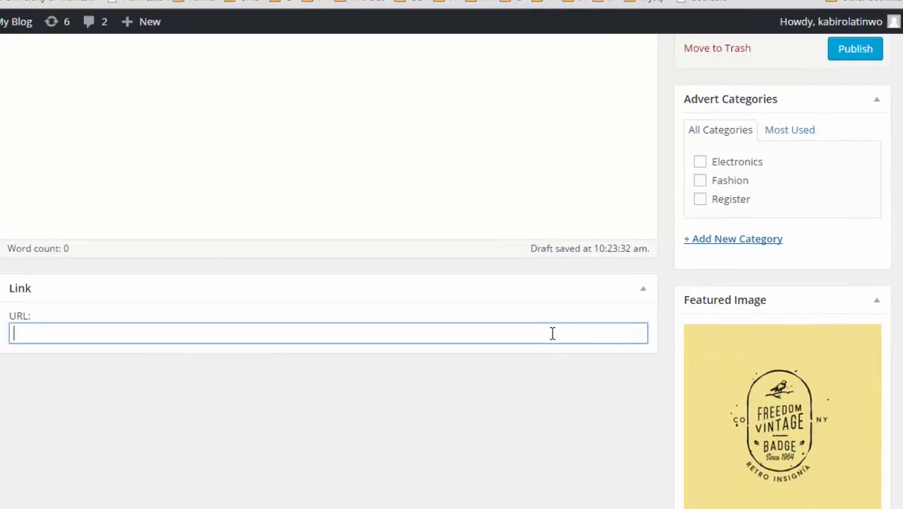
pyautogui.write('www')
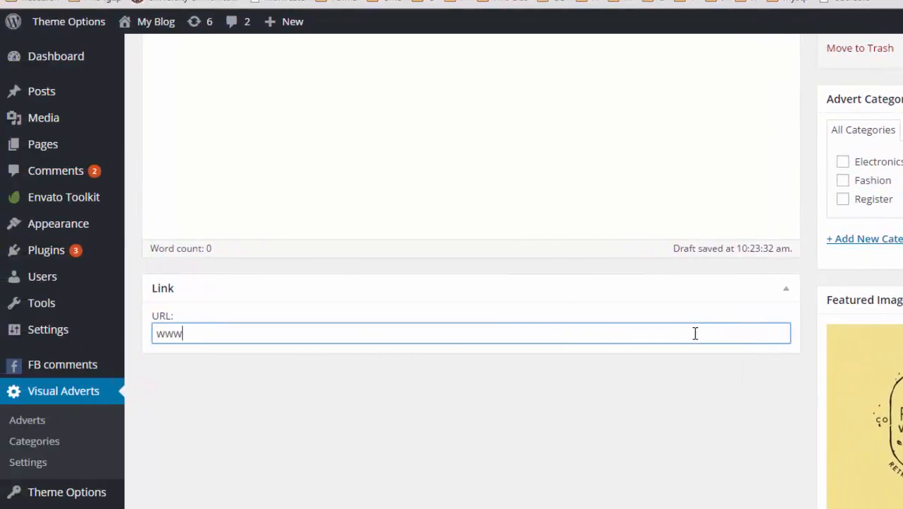
pyautogui.write('.maybeachtech')
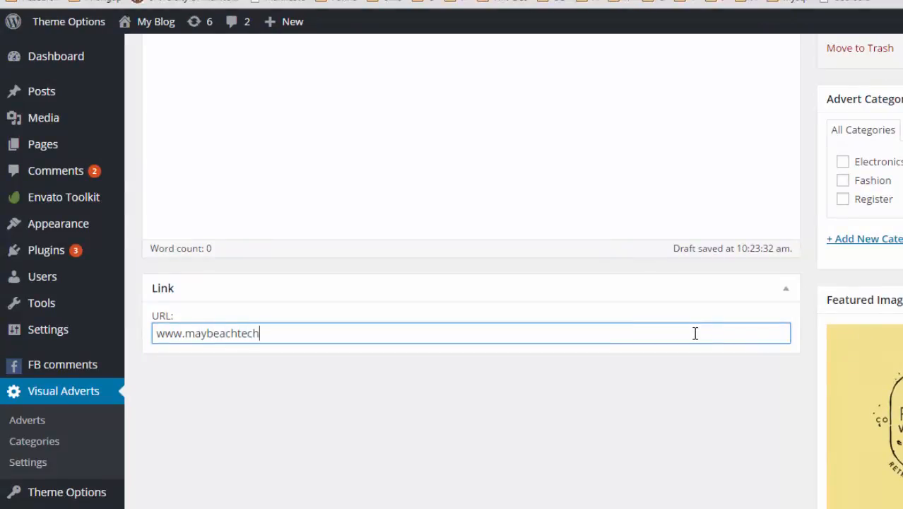
pyautogui.write('.com')
pyautogui.scroll(-2, 696, 337)
pyautogui.scroll(5, 696, 338)
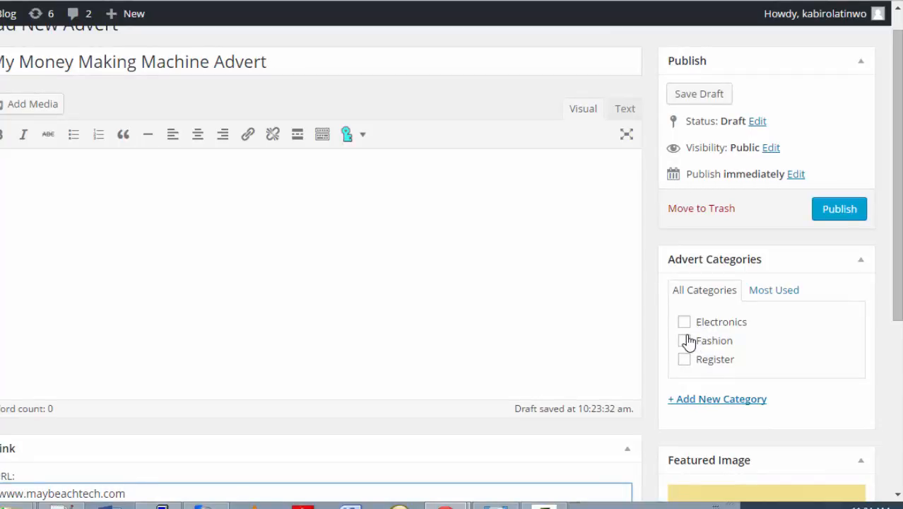
# File the advert under the Fashion category and publish it.
pyautogui.click(682, 354)
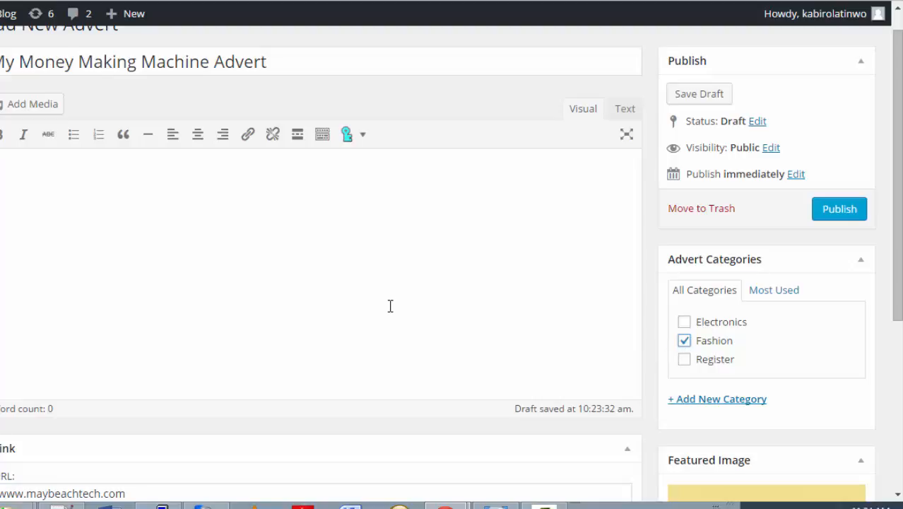
pyautogui.scroll(-4, 391, 305)
pyautogui.scroll(4, 390, 305)
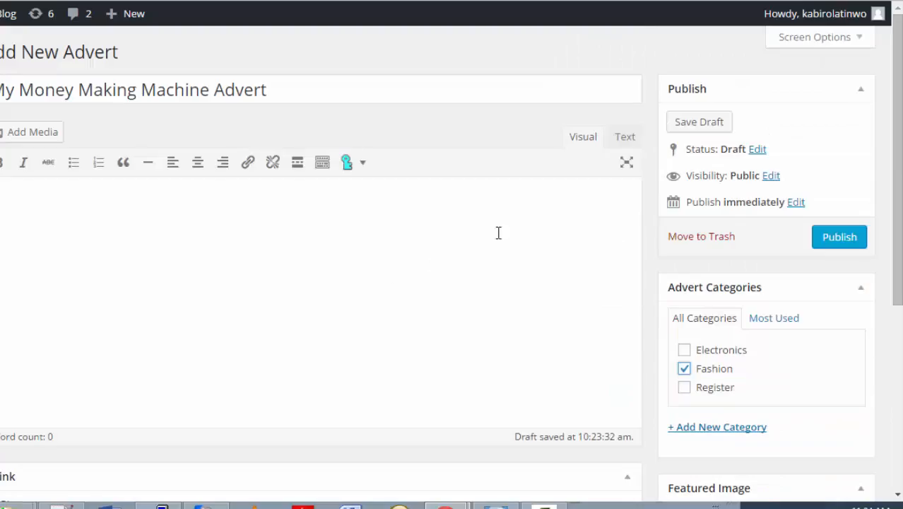
pyautogui.click(838, 239)
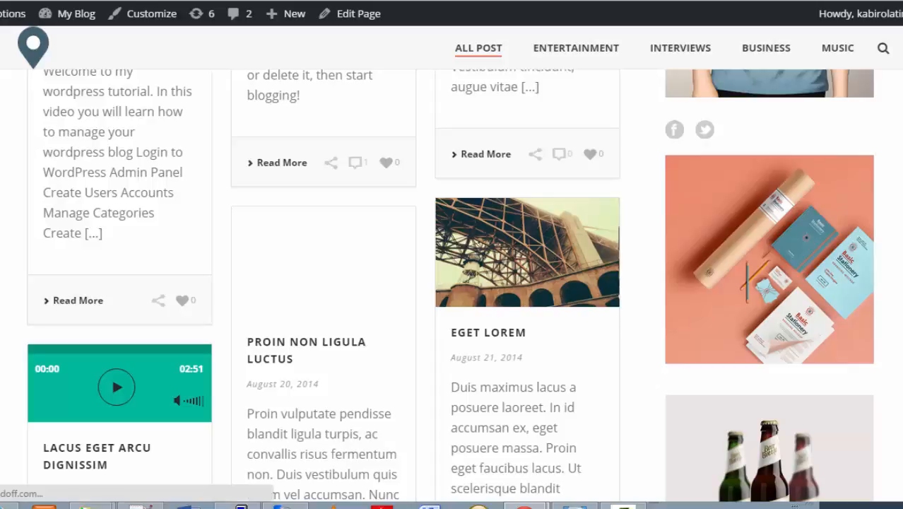
# Scroll the blog front page up and down to watch the sidebar adverts, including the Freedom Vintage Badge, rotate.
pyautogui.scroll(4, 453, 282)
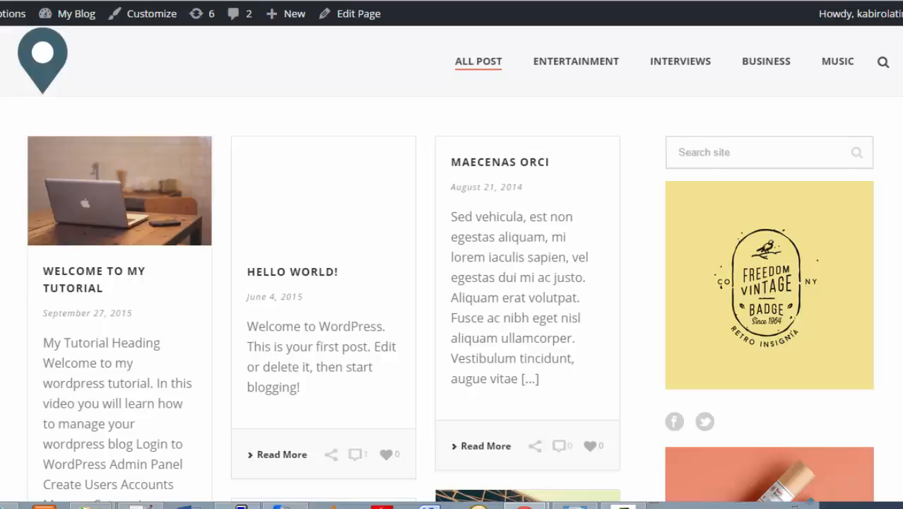
pyautogui.scroll(-3, 774, 330)
pyautogui.scroll(3, 774, 330)
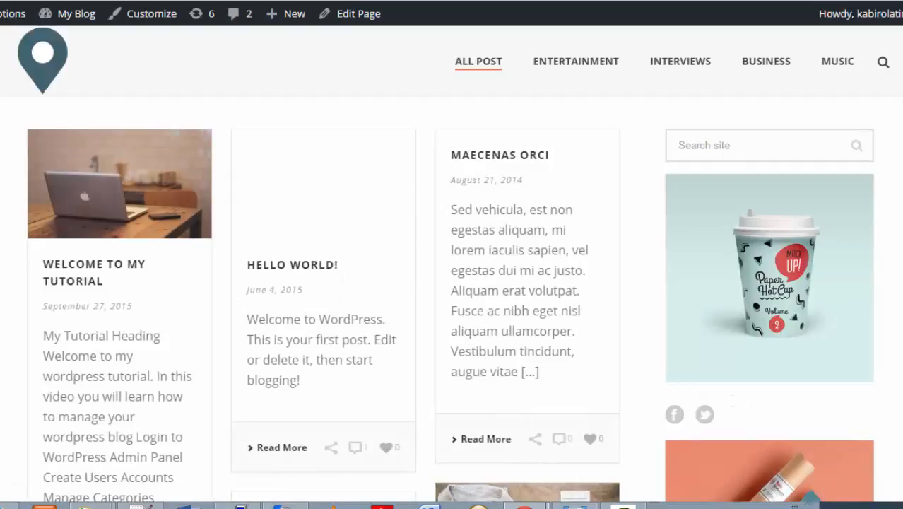
pyautogui.scroll(-5, 453, 283)
pyautogui.scroll(6, 452, 283)
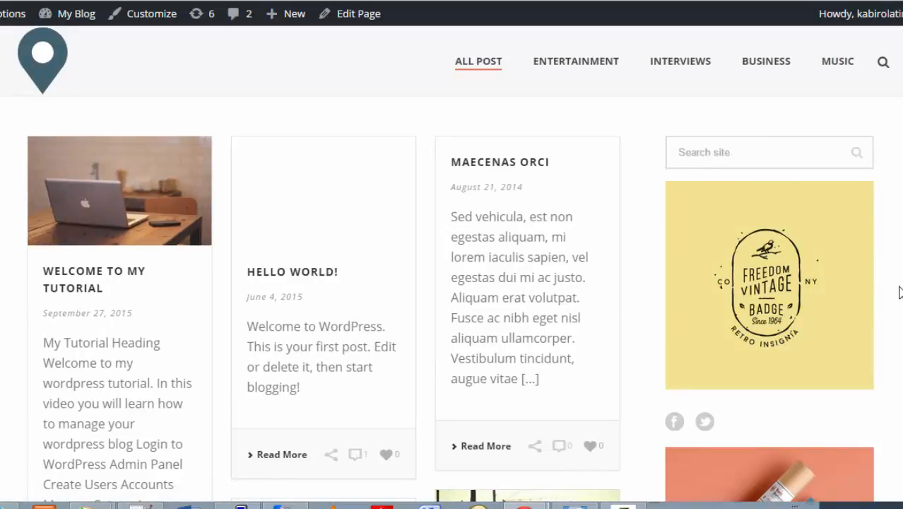
pyautogui.scroll(-5, 899, 291)
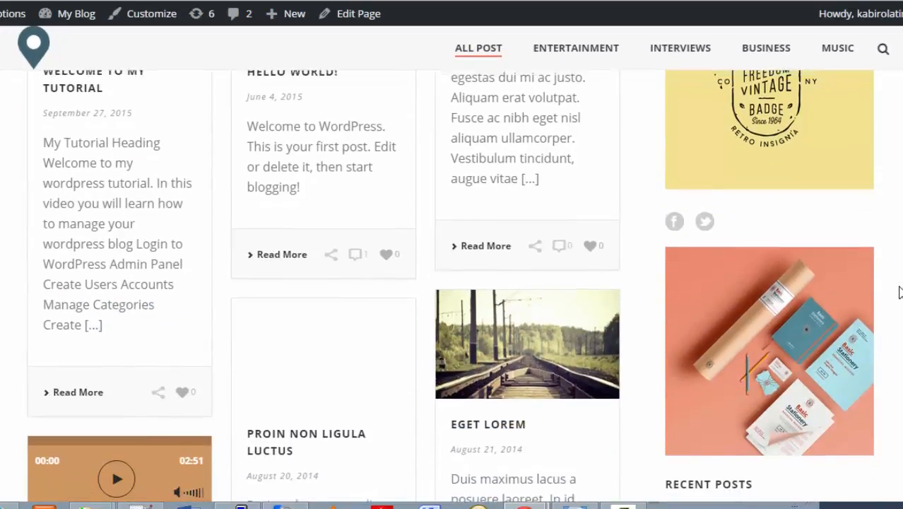
pyautogui.scroll(2, 900, 292)
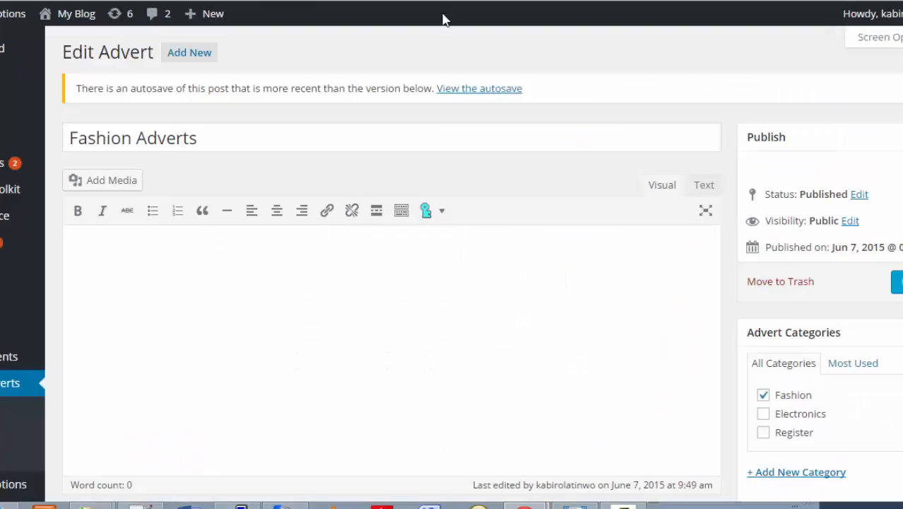
# Re-file the My Money Making Machine Advert under Electronics instead of Fashion and update it.
pyautogui.scroll(-2, 518, 91)
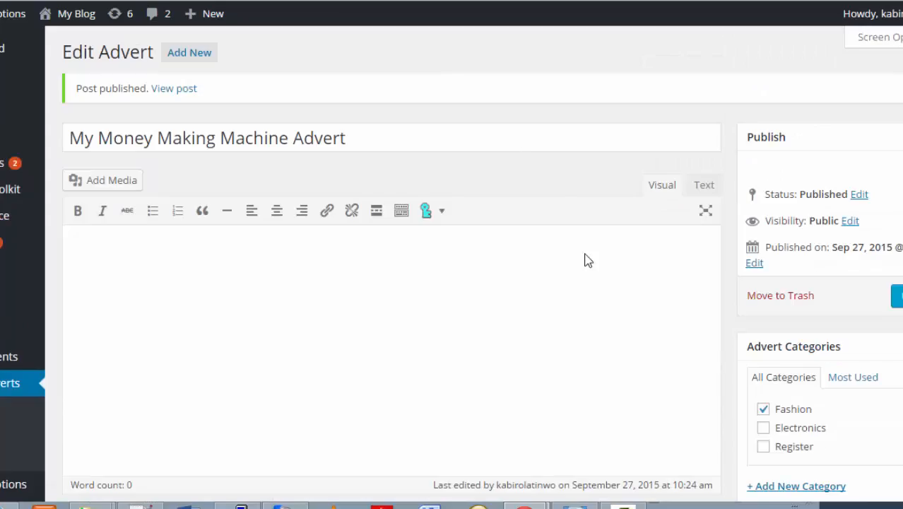
pyautogui.scroll(-5, 586, 261)
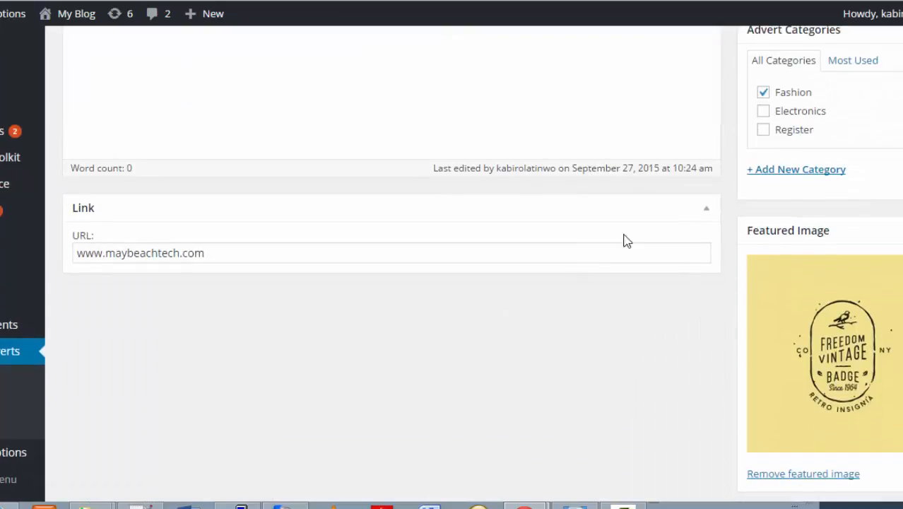
pyautogui.click(763, 111)
pyautogui.click(763, 93)
pyautogui.click(764, 94)
pyautogui.scroll(5, 767, 101)
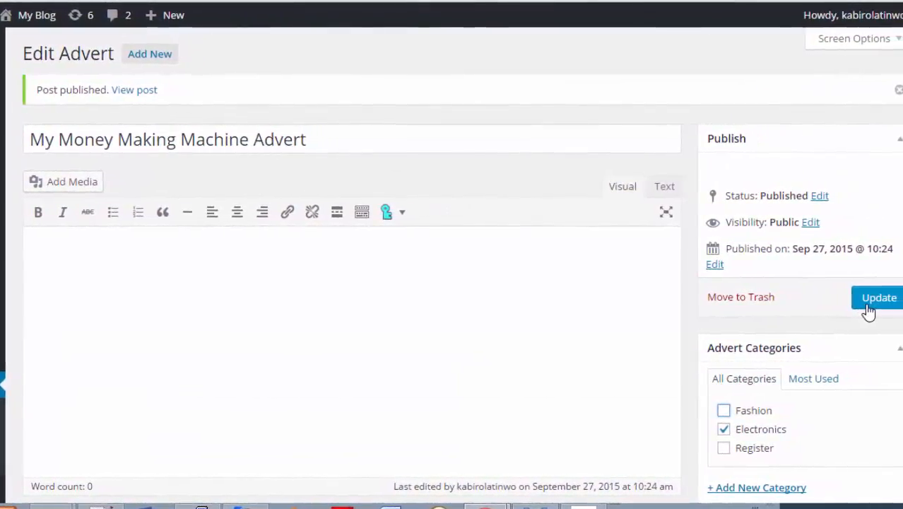
pyautogui.click(869, 309)
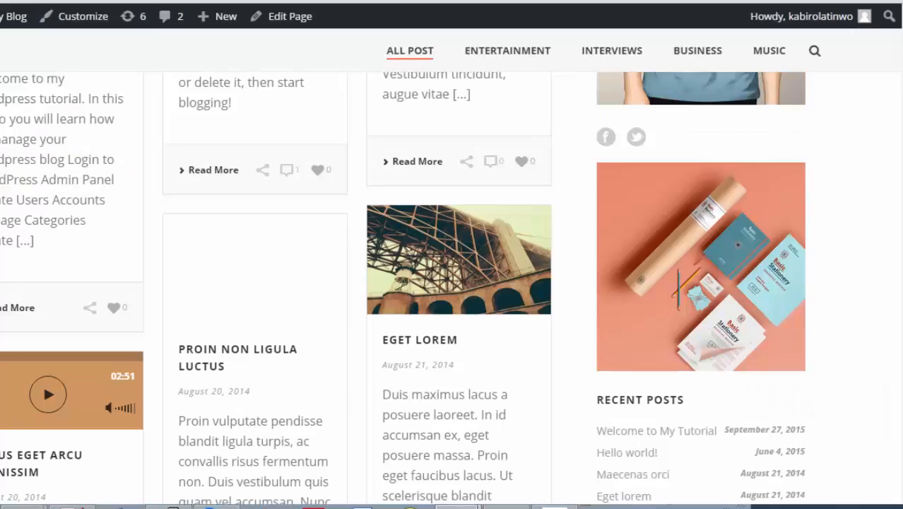
# Scroll the live blog page up and down repeatedly to watch the sidebar adverts rotate.
pyautogui.scroll(-5, 452, 283)
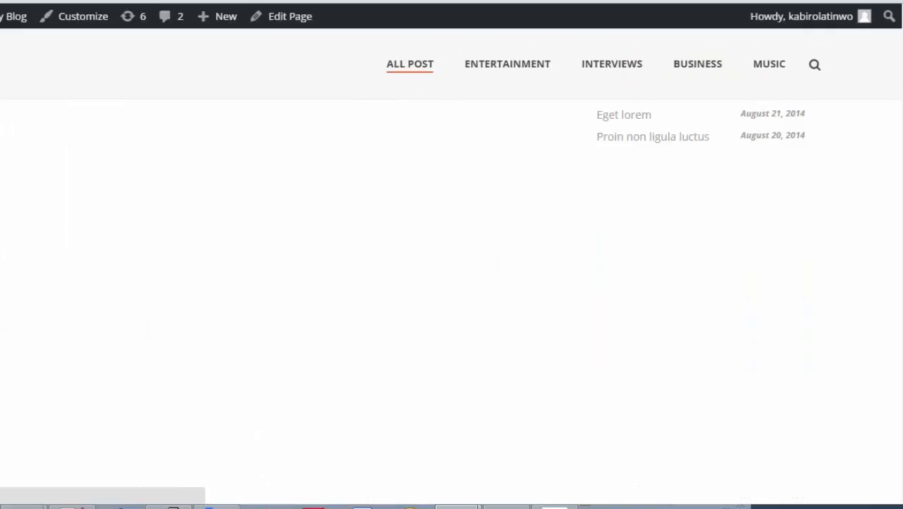
pyautogui.scroll(5, 452, 282)
pyautogui.scroll(2, 452, 283)
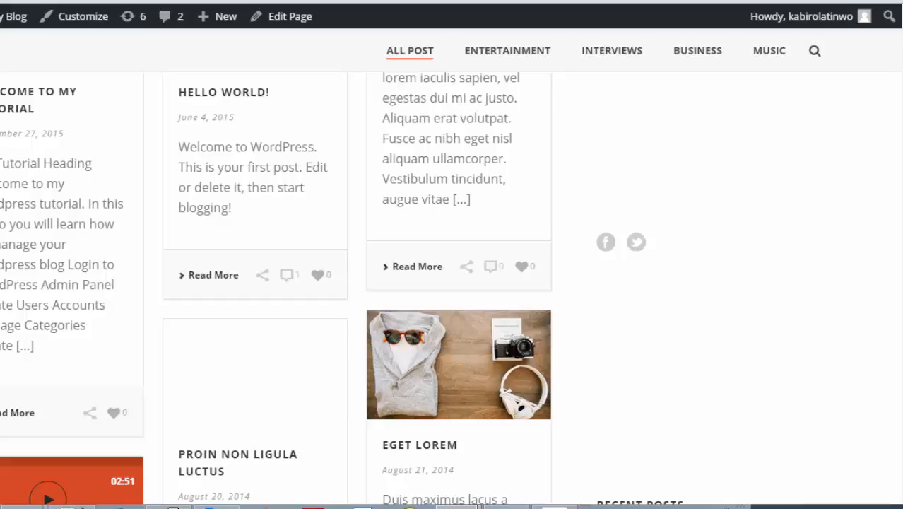
pyautogui.scroll(1, 827, 222)
pyautogui.scroll(-2, 828, 222)
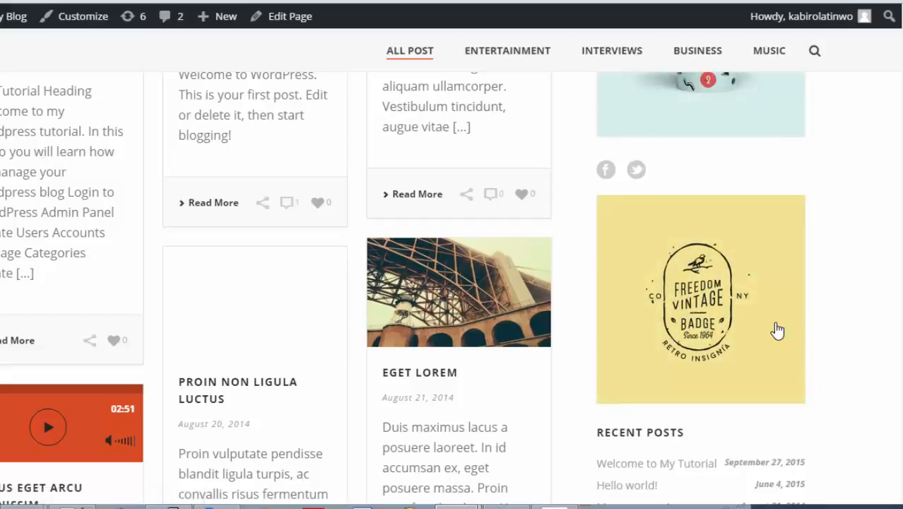
pyautogui.scroll(-1, 778, 330)
pyautogui.scroll(2, 777, 330)
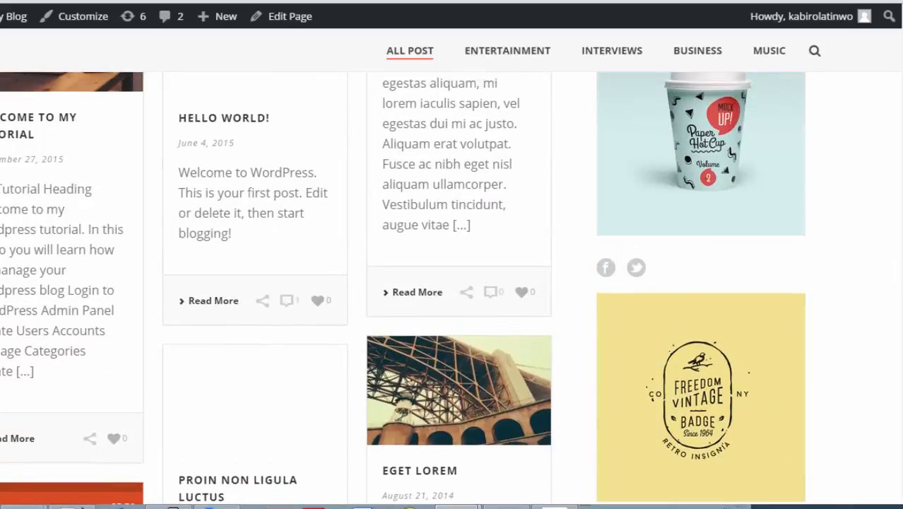
pyautogui.scroll(1, 453, 288)
pyautogui.scroll(-1, 452, 288)
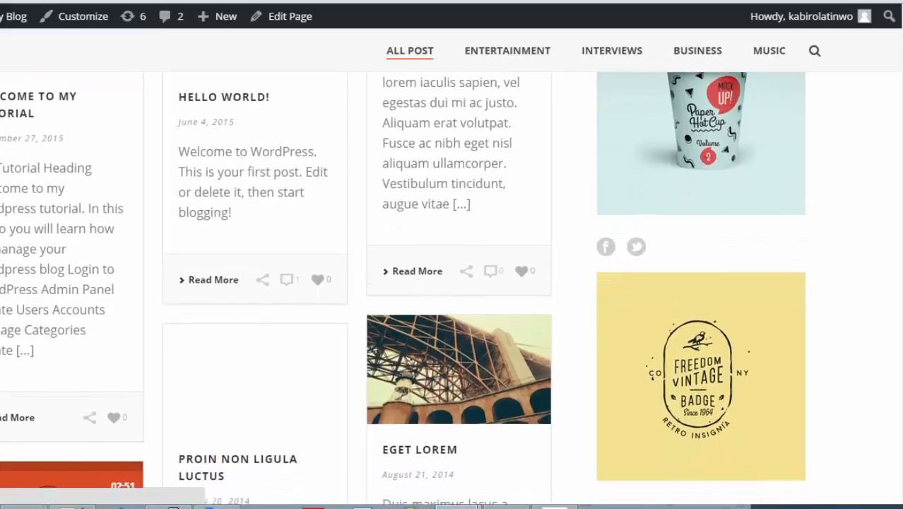
pyautogui.scroll(-3, 452, 288)
pyautogui.scroll(1, 453, 288)
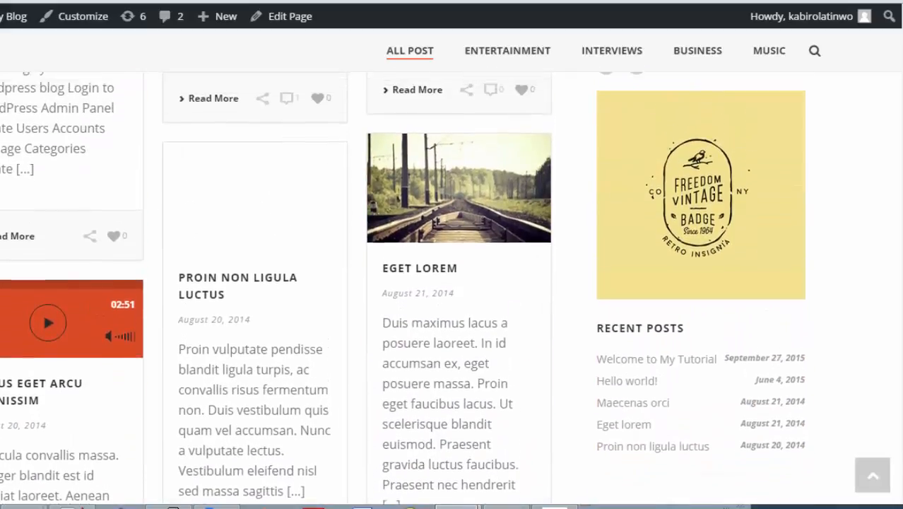
pyautogui.scroll(4, 452, 288)
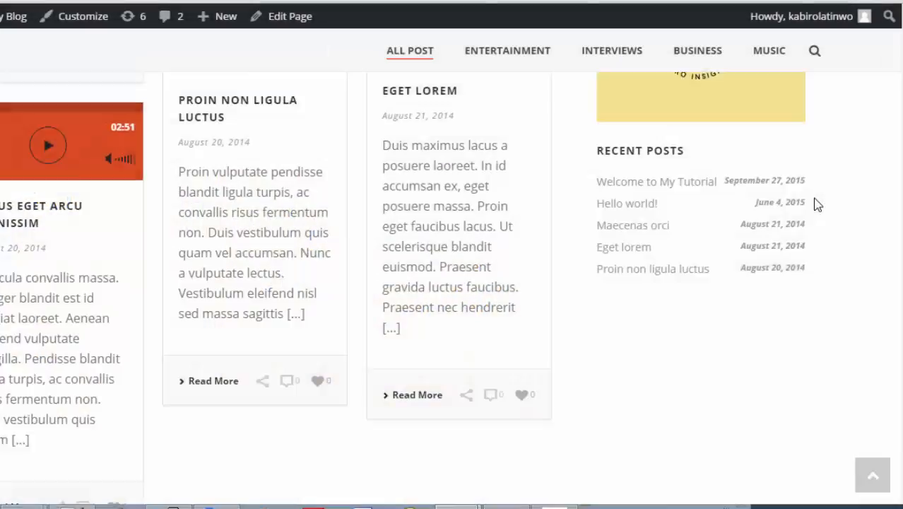
pyautogui.scroll(5, 814, 201)
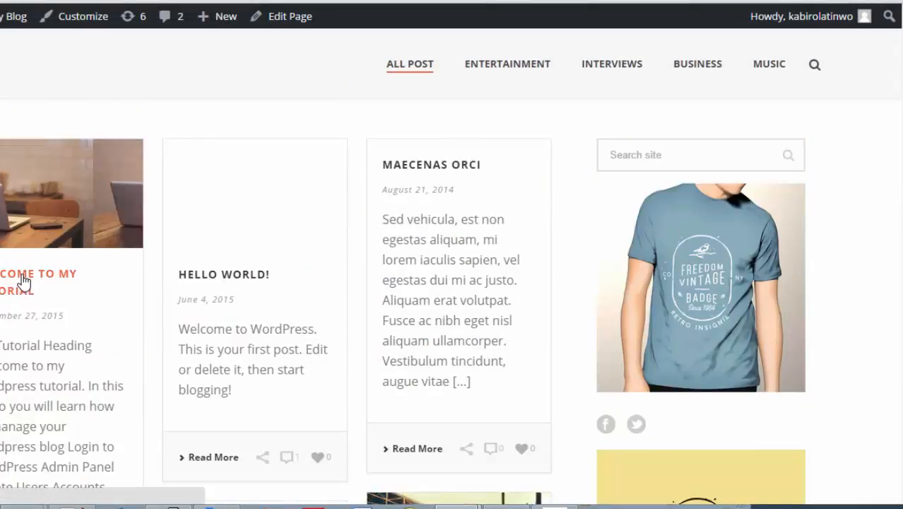